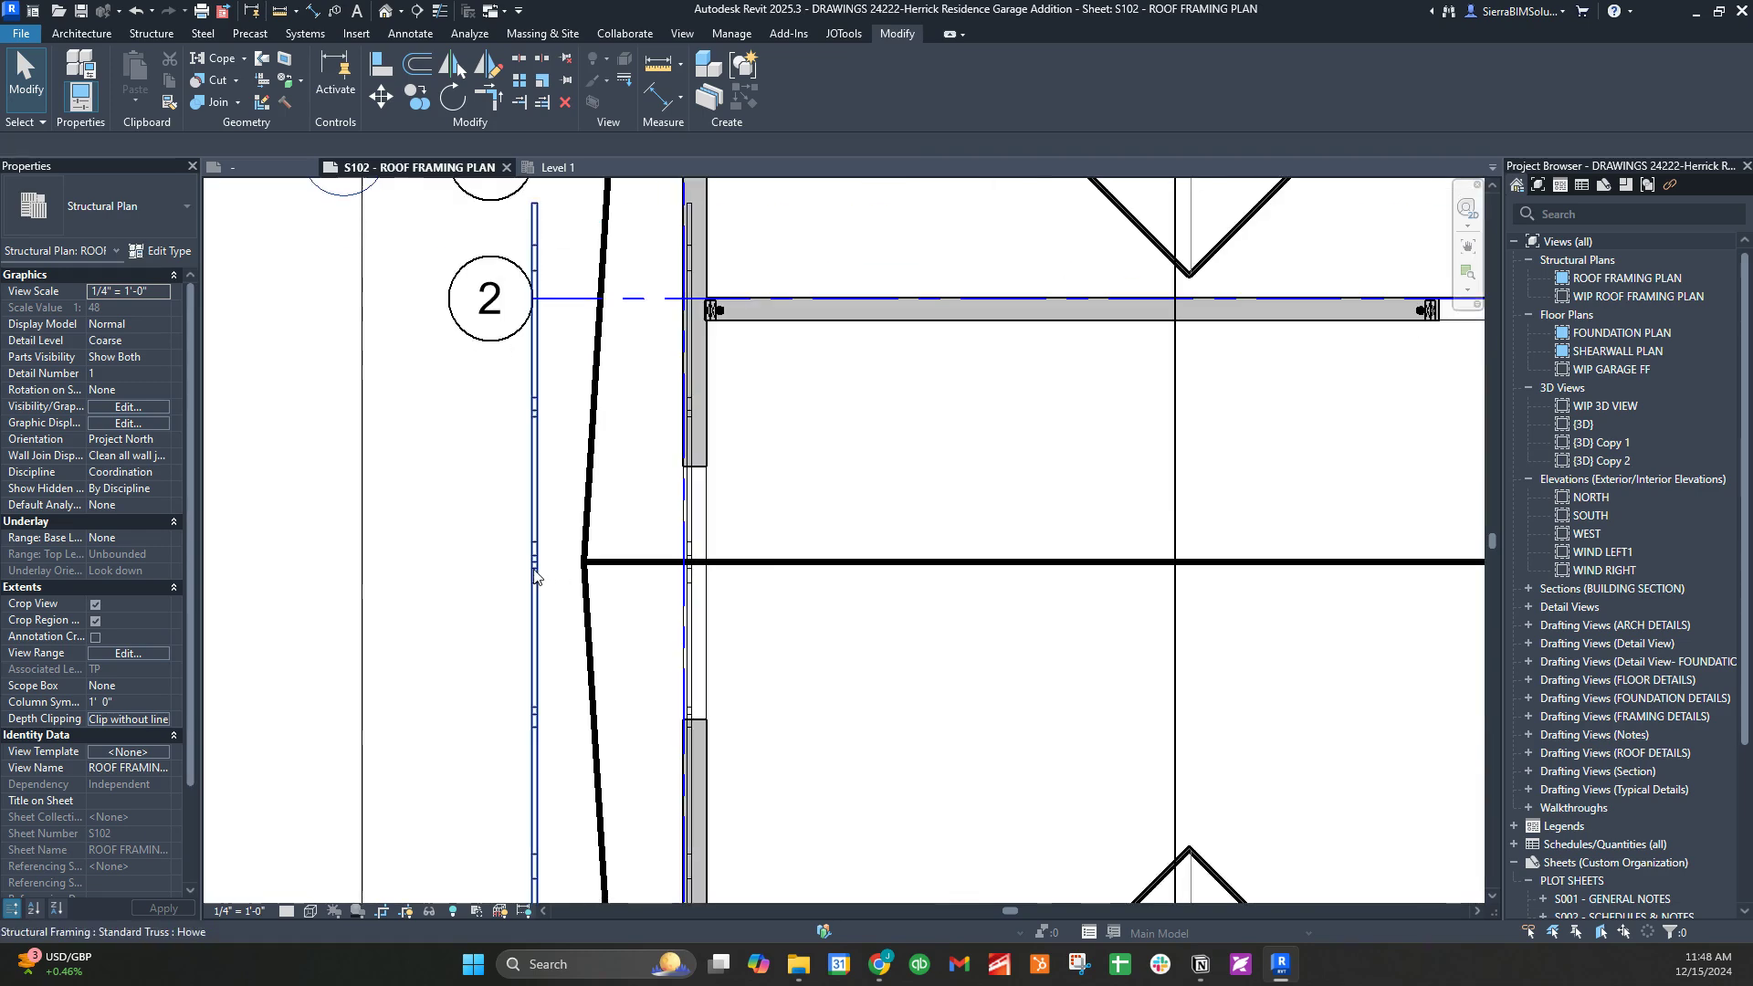
click(154, 33)
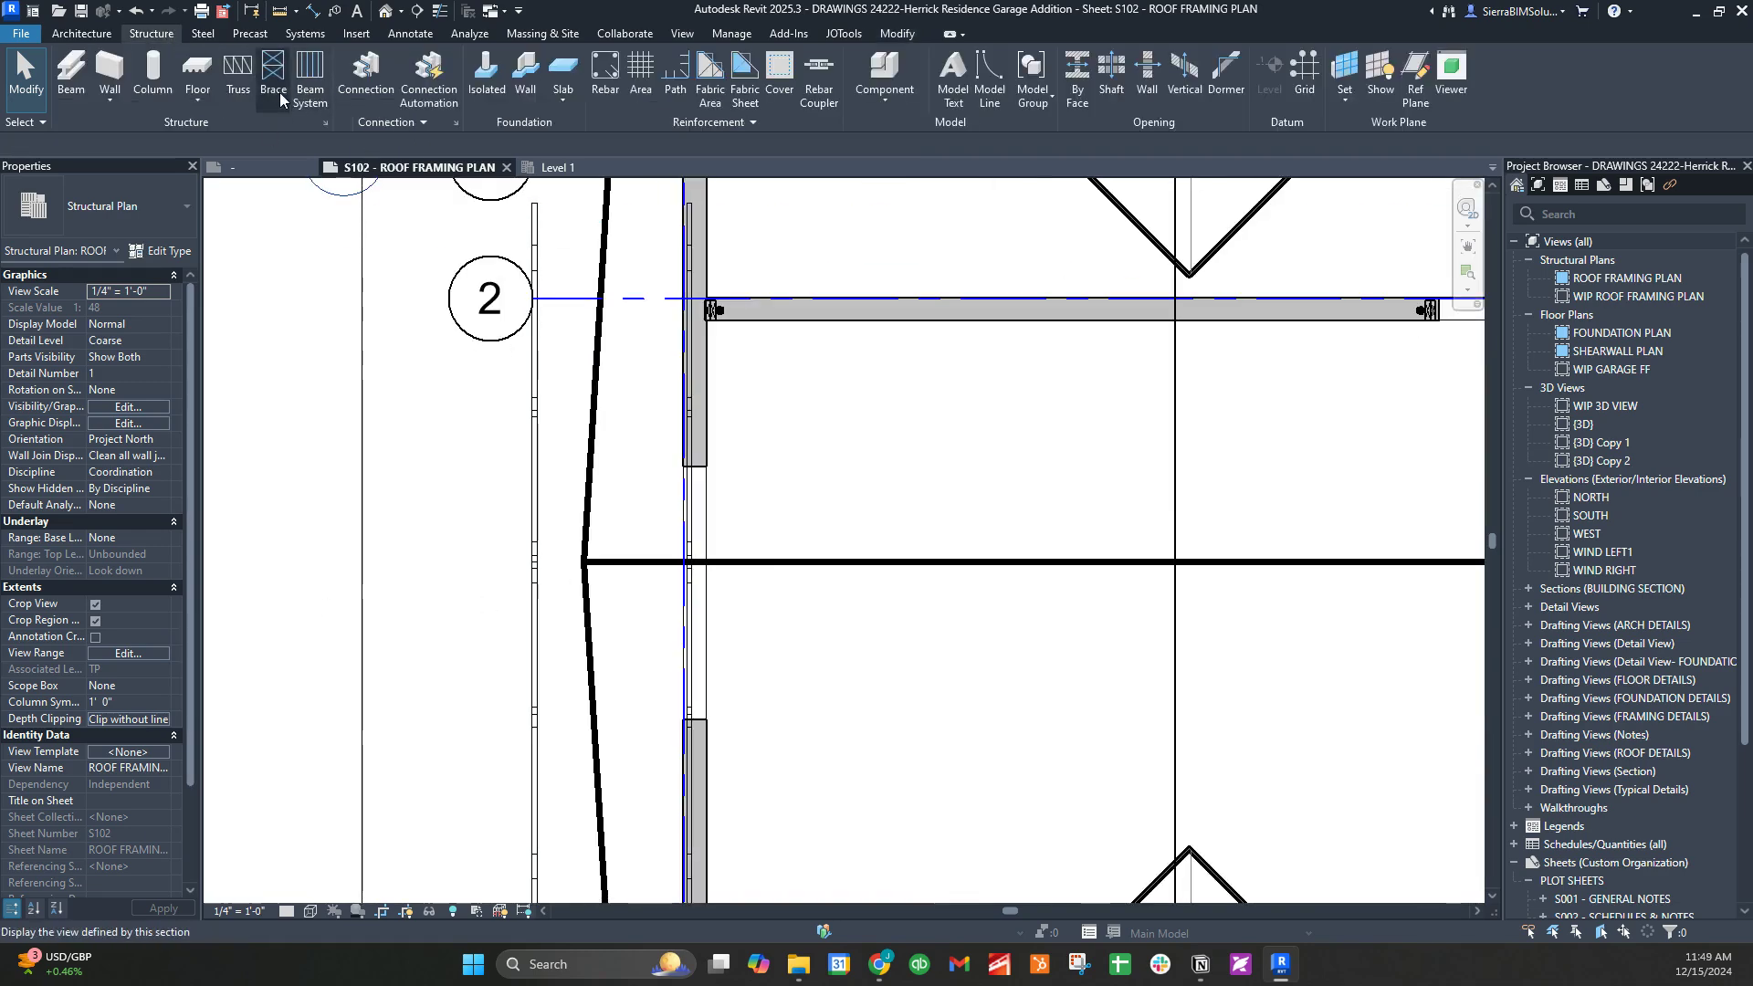
click(245, 99)
scroll(433, 671, down, 1)
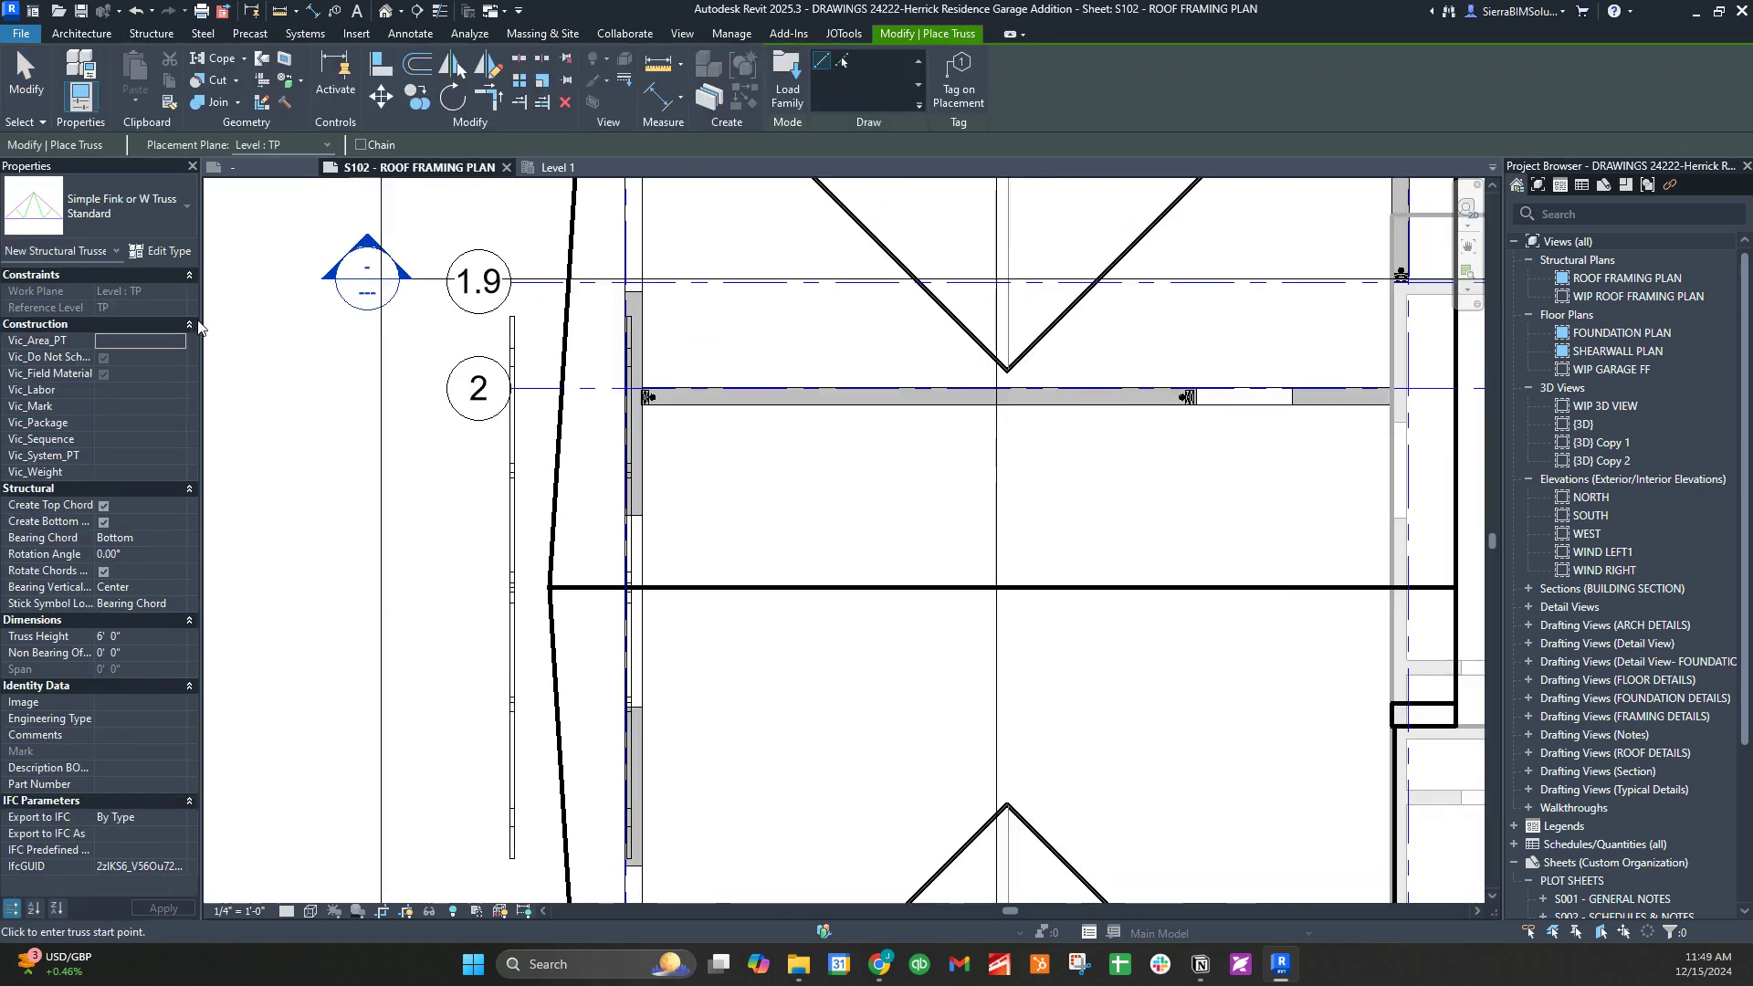
click(476, 703)
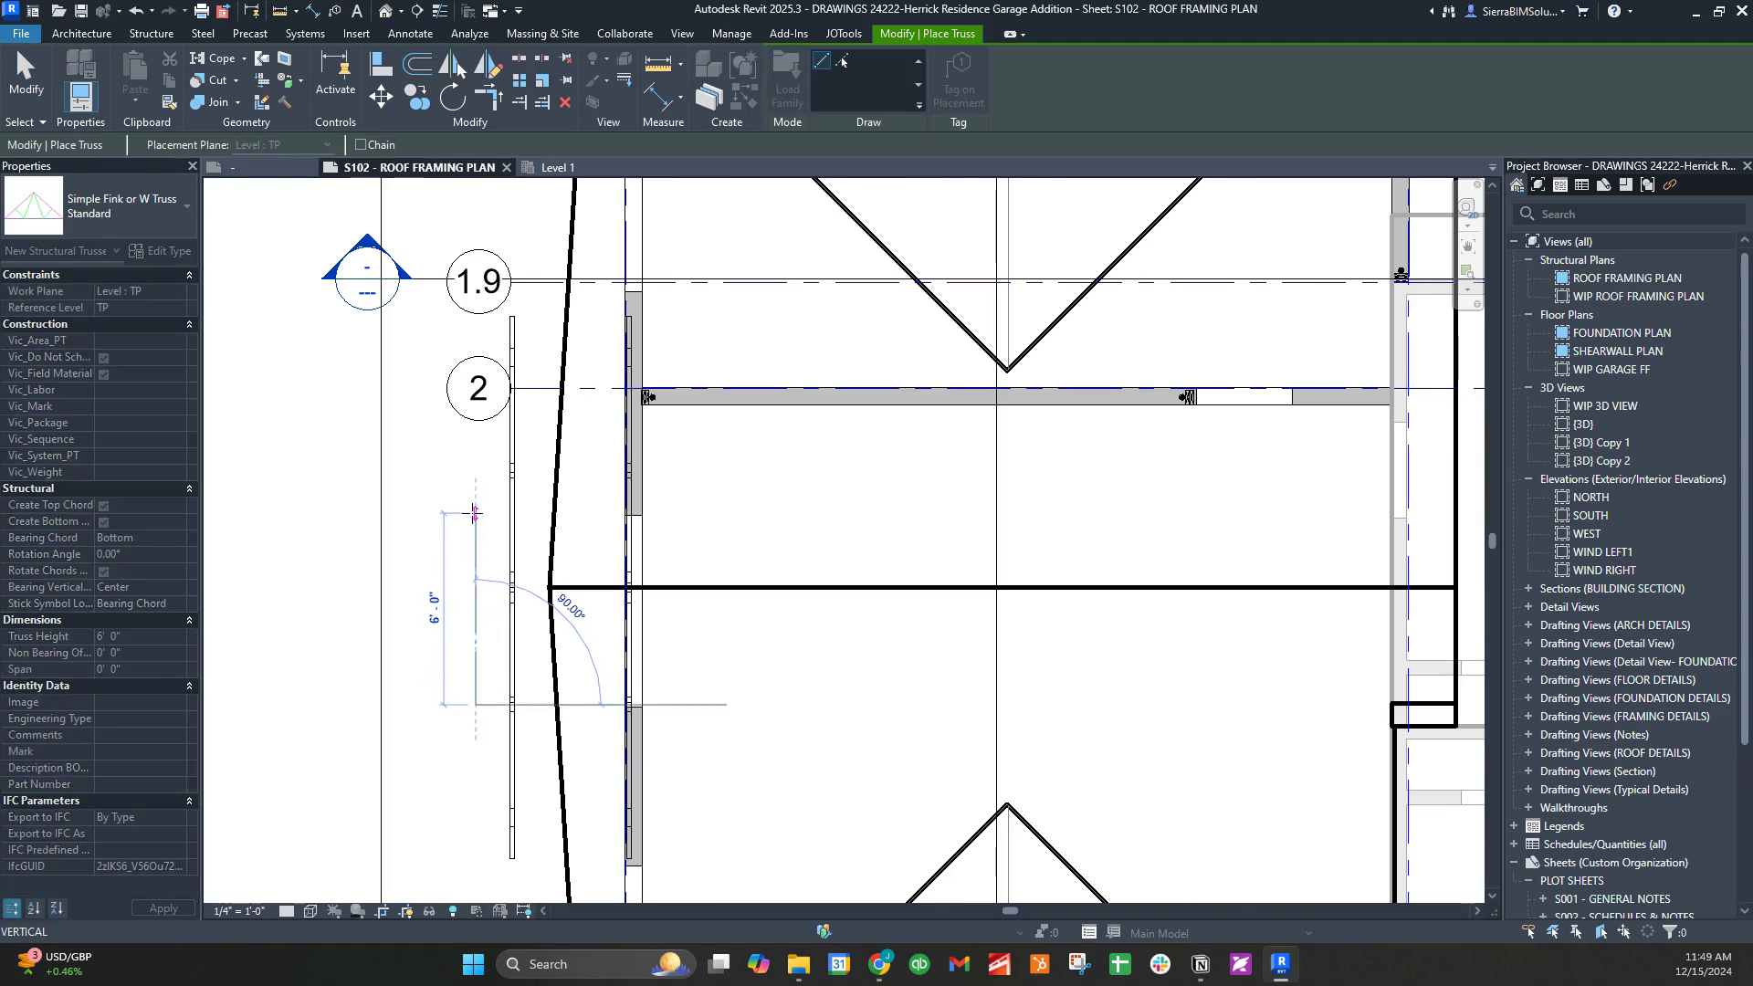
key(Escape)
key(Escape)
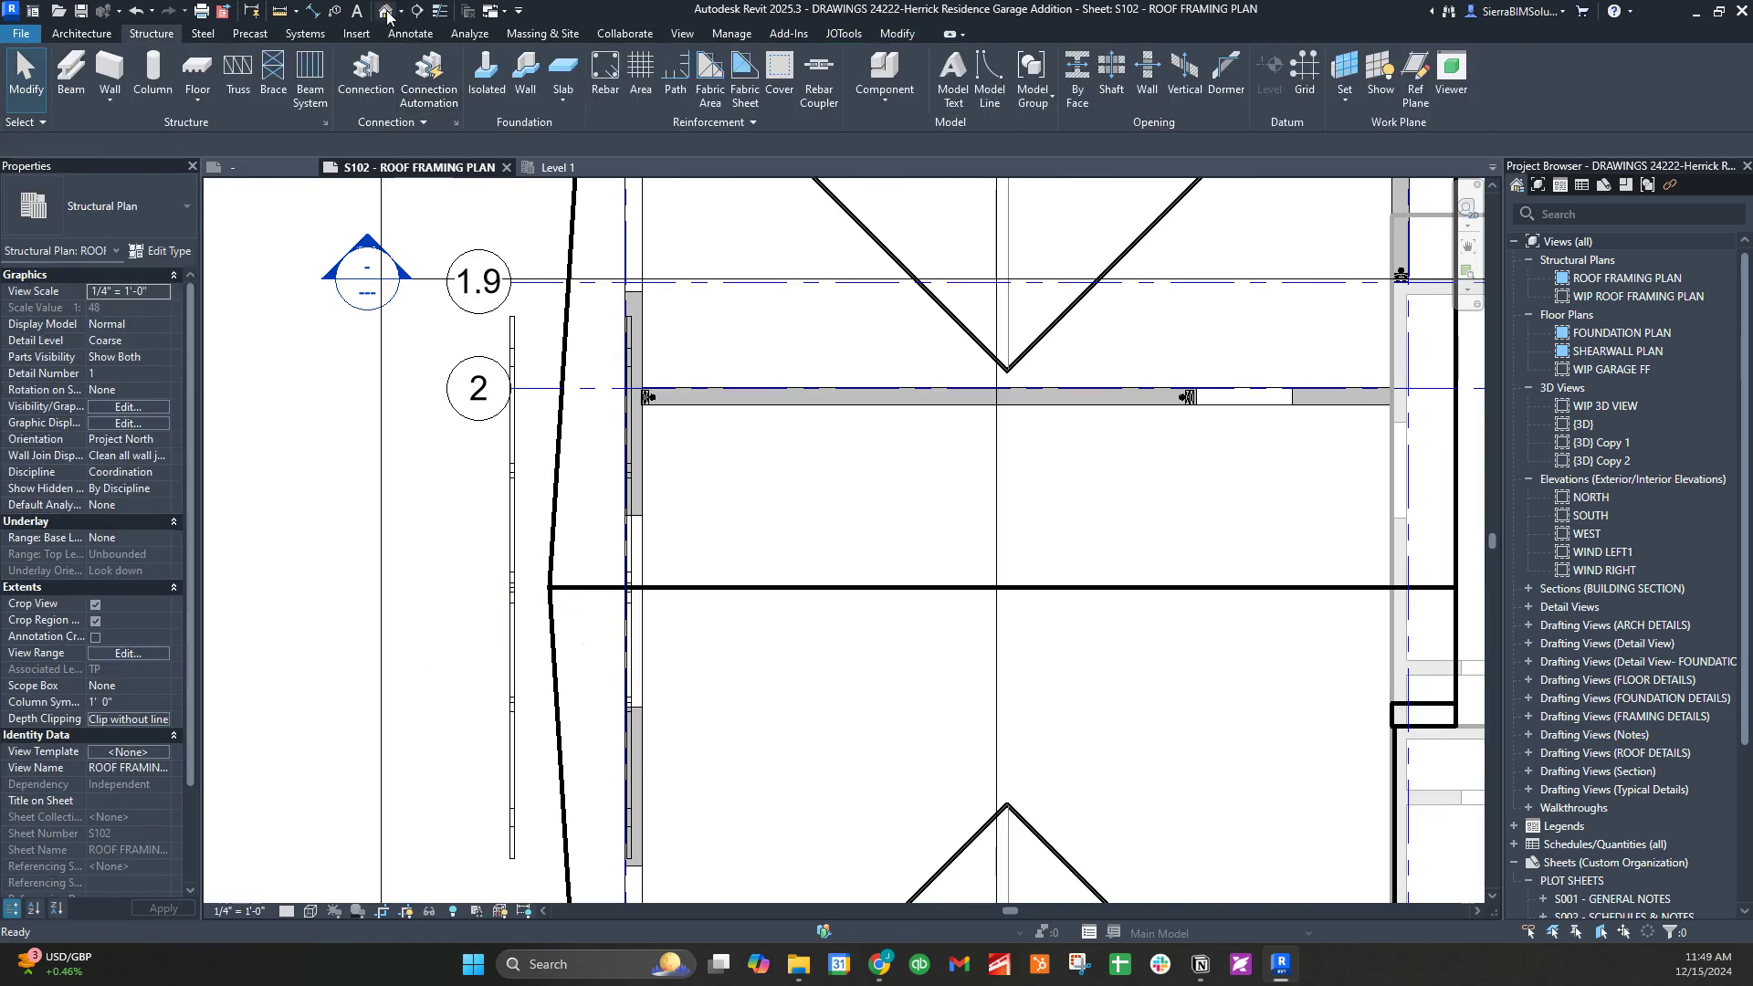
Open the 3D view and delete the Simple Fink or W truss standing outside the garage's side wall
click(387, 14)
scroll(856, 582, up, 5)
shift+middle_drag(882, 561, 912, 658)
scroll(744, 562, up, 8)
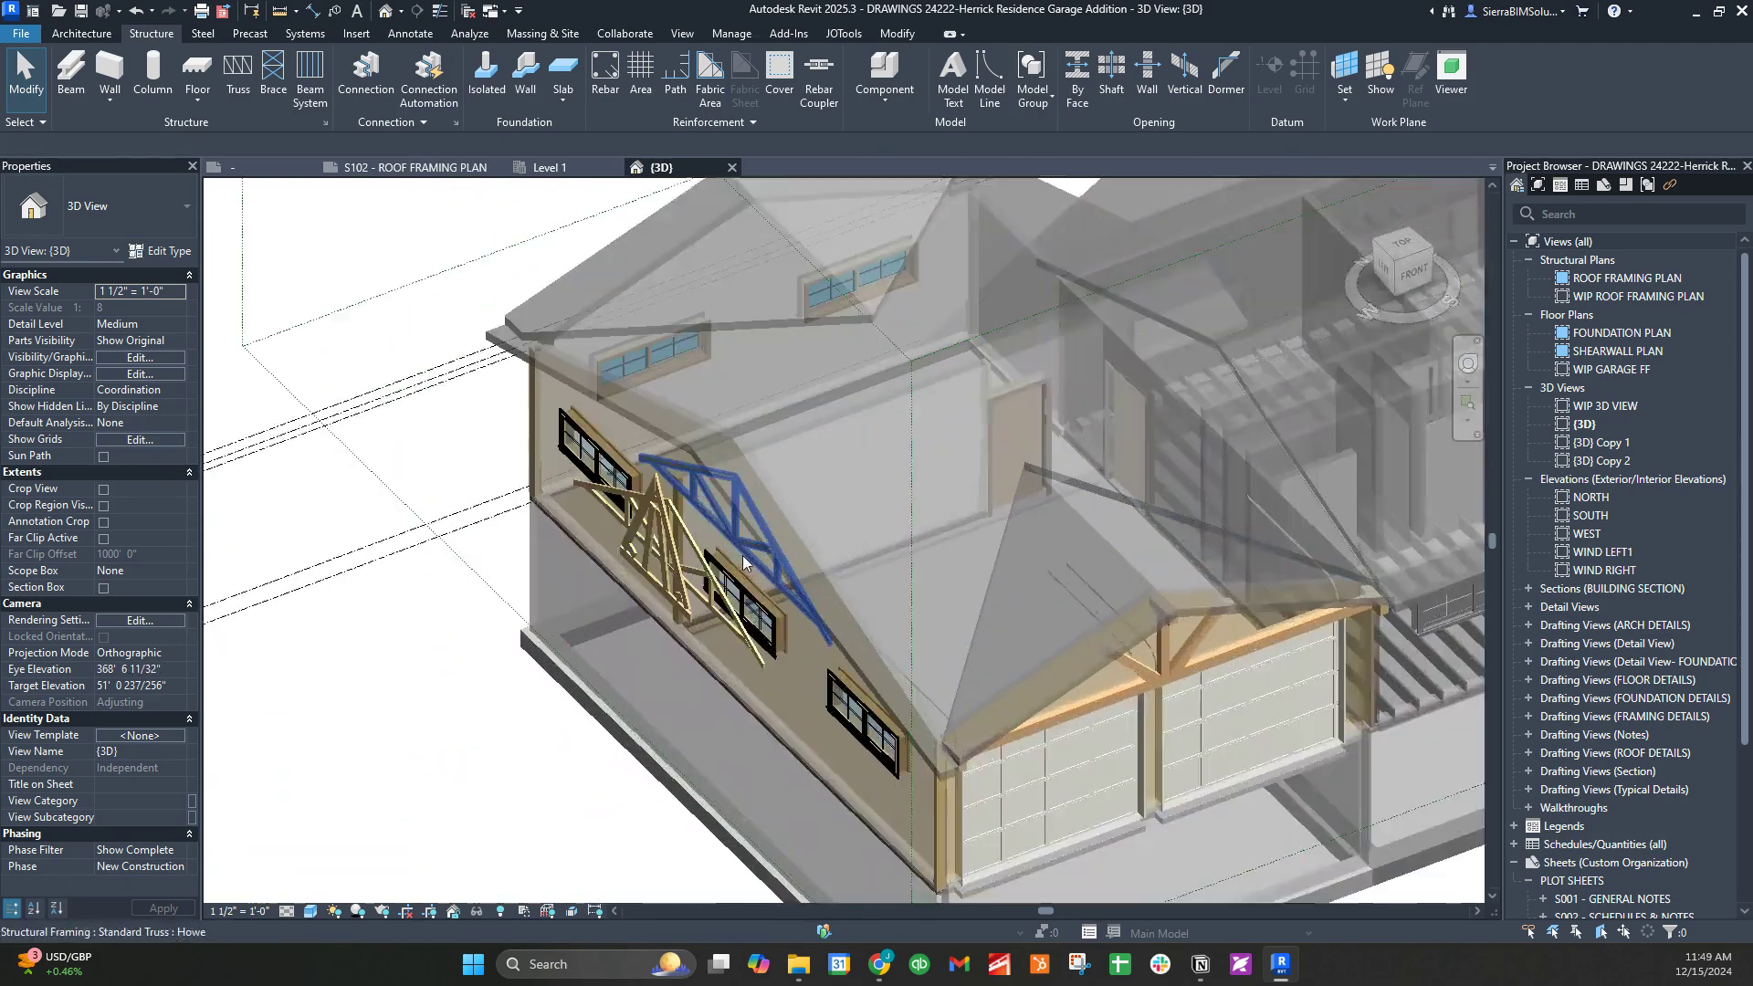
shift+middle_drag(744, 562, 659, 651)
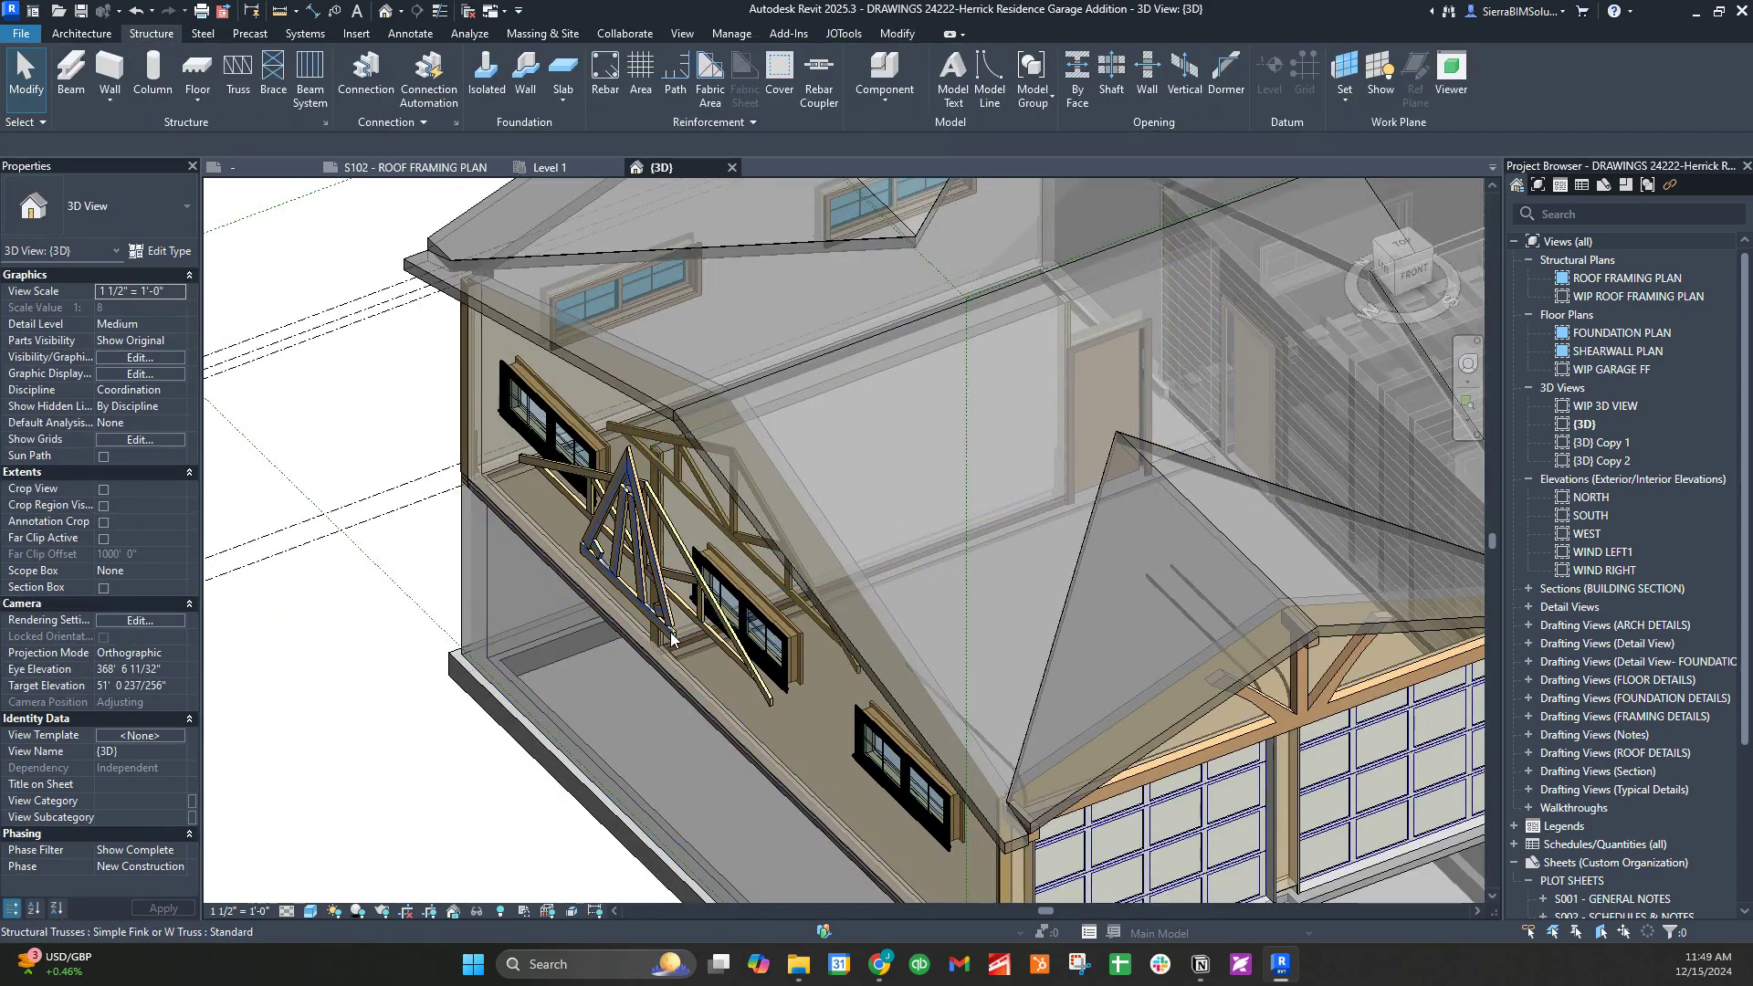
click(671, 640)
scroll(671, 639, up, 3)
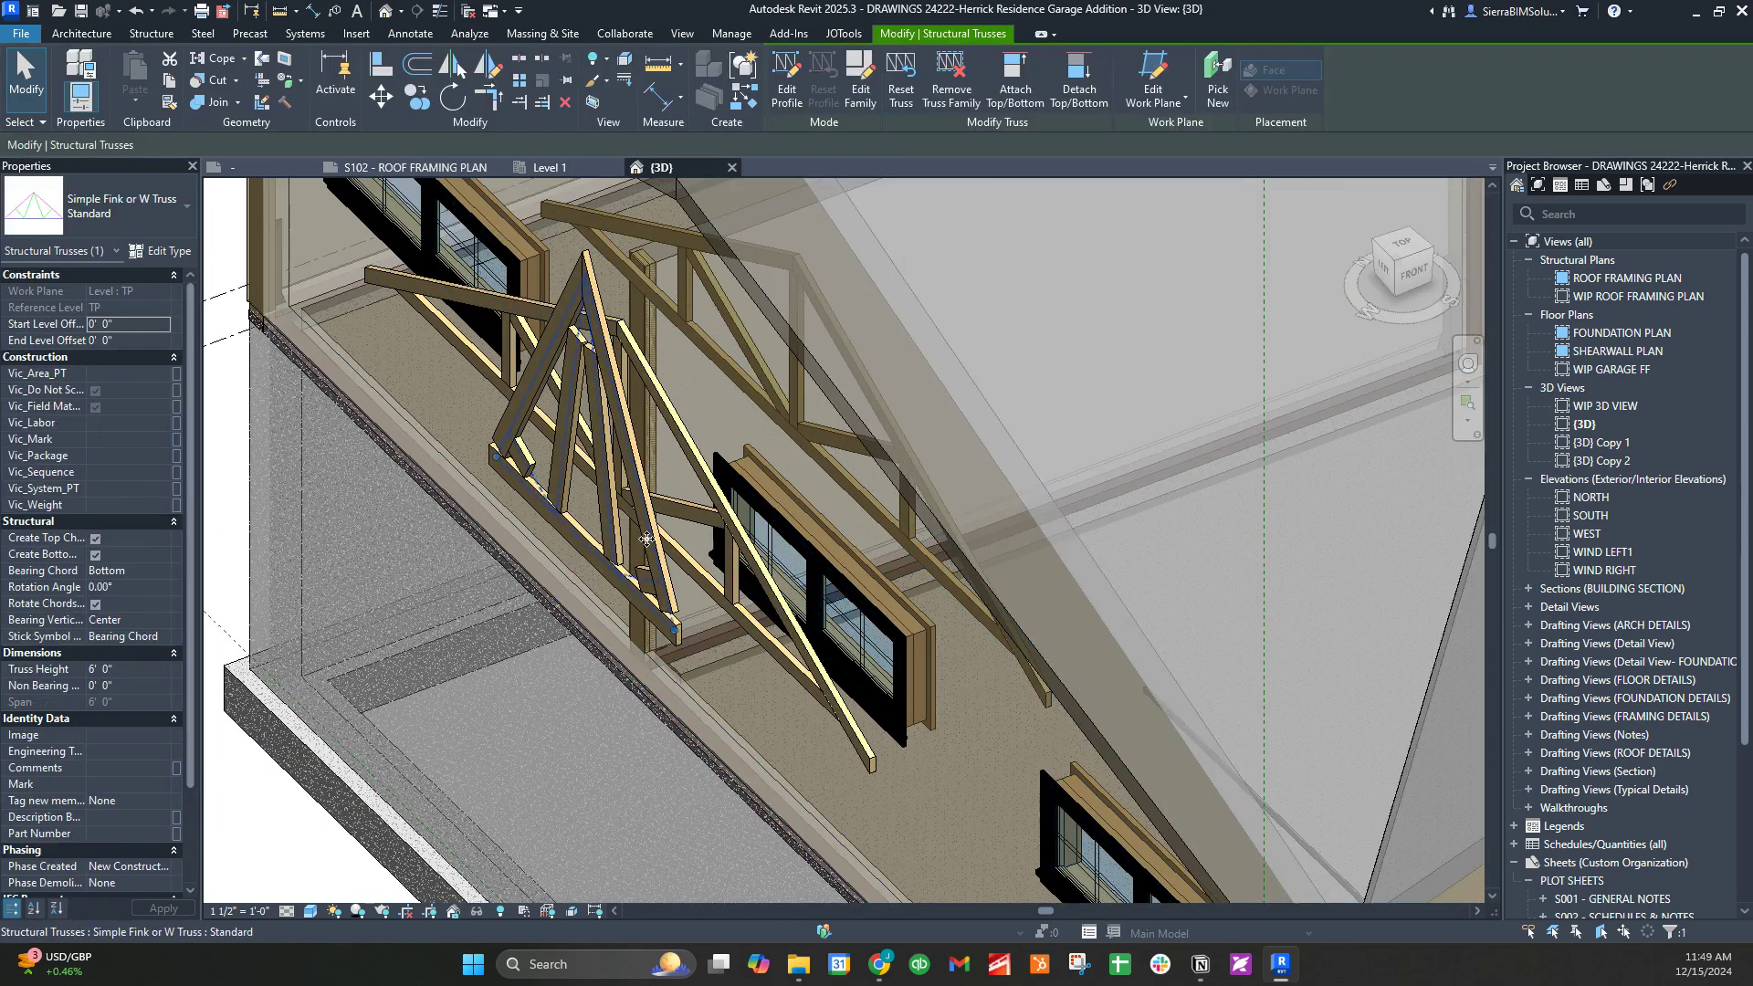
key(Escape)
click(590, 568)
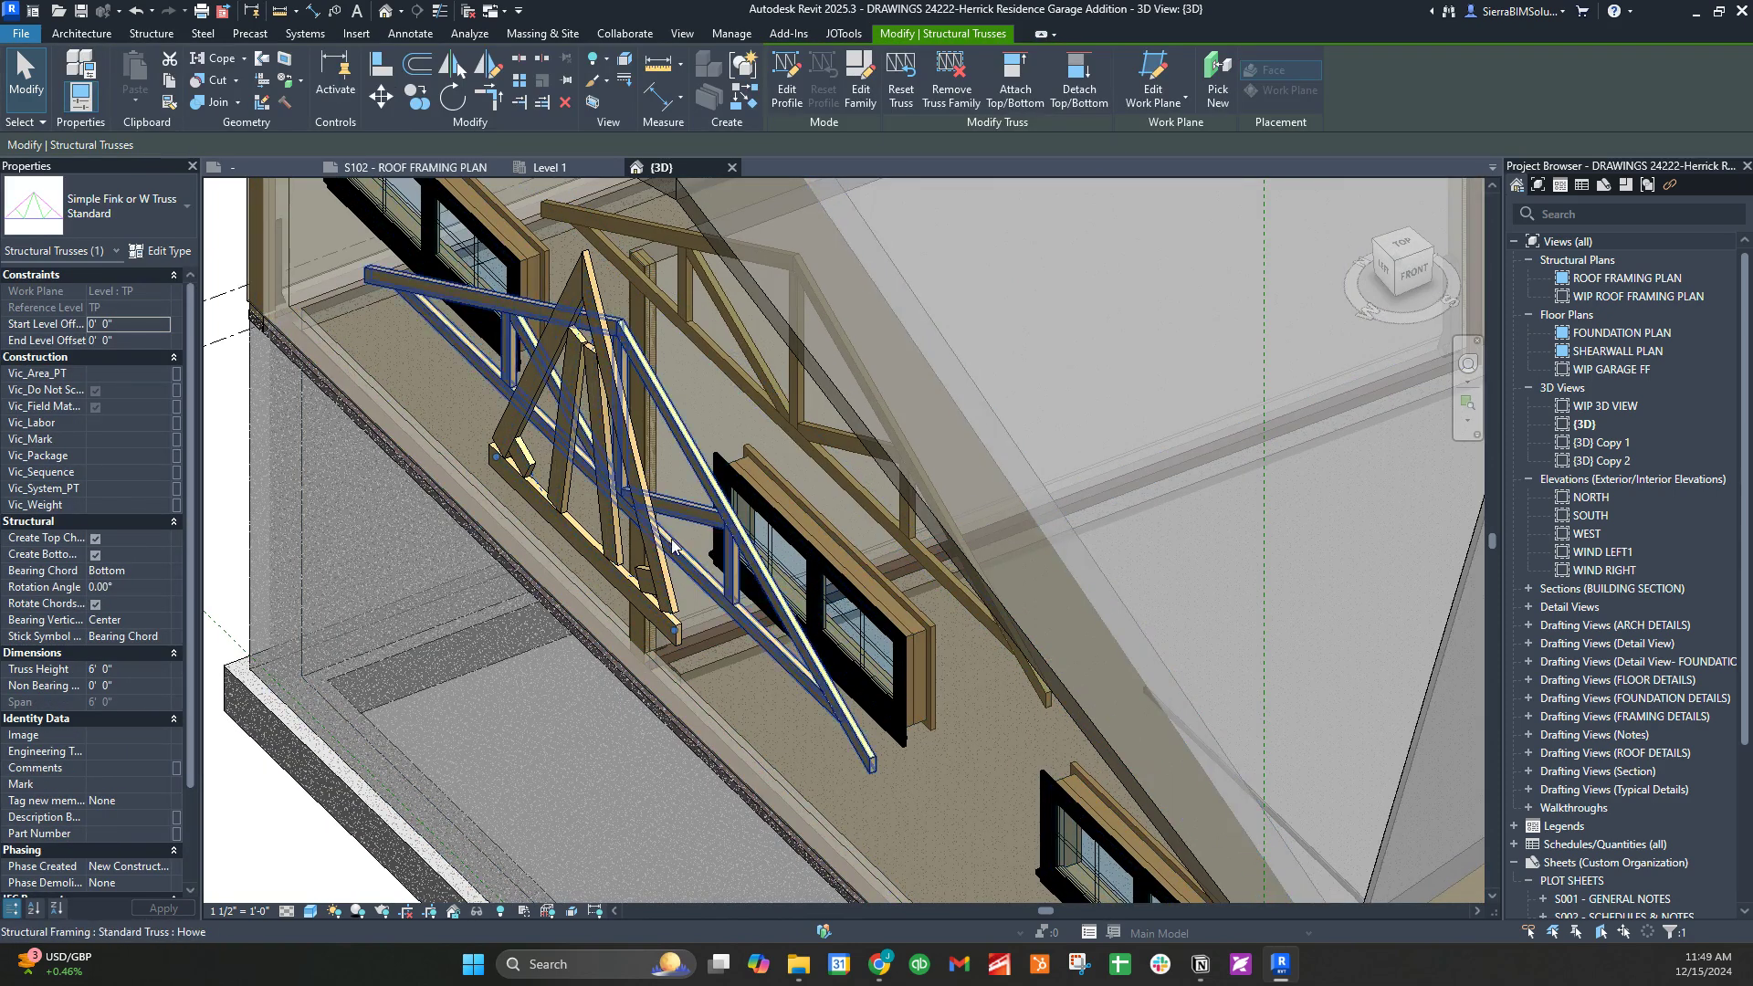
key(Escape)
click(592, 285)
key(Delete)
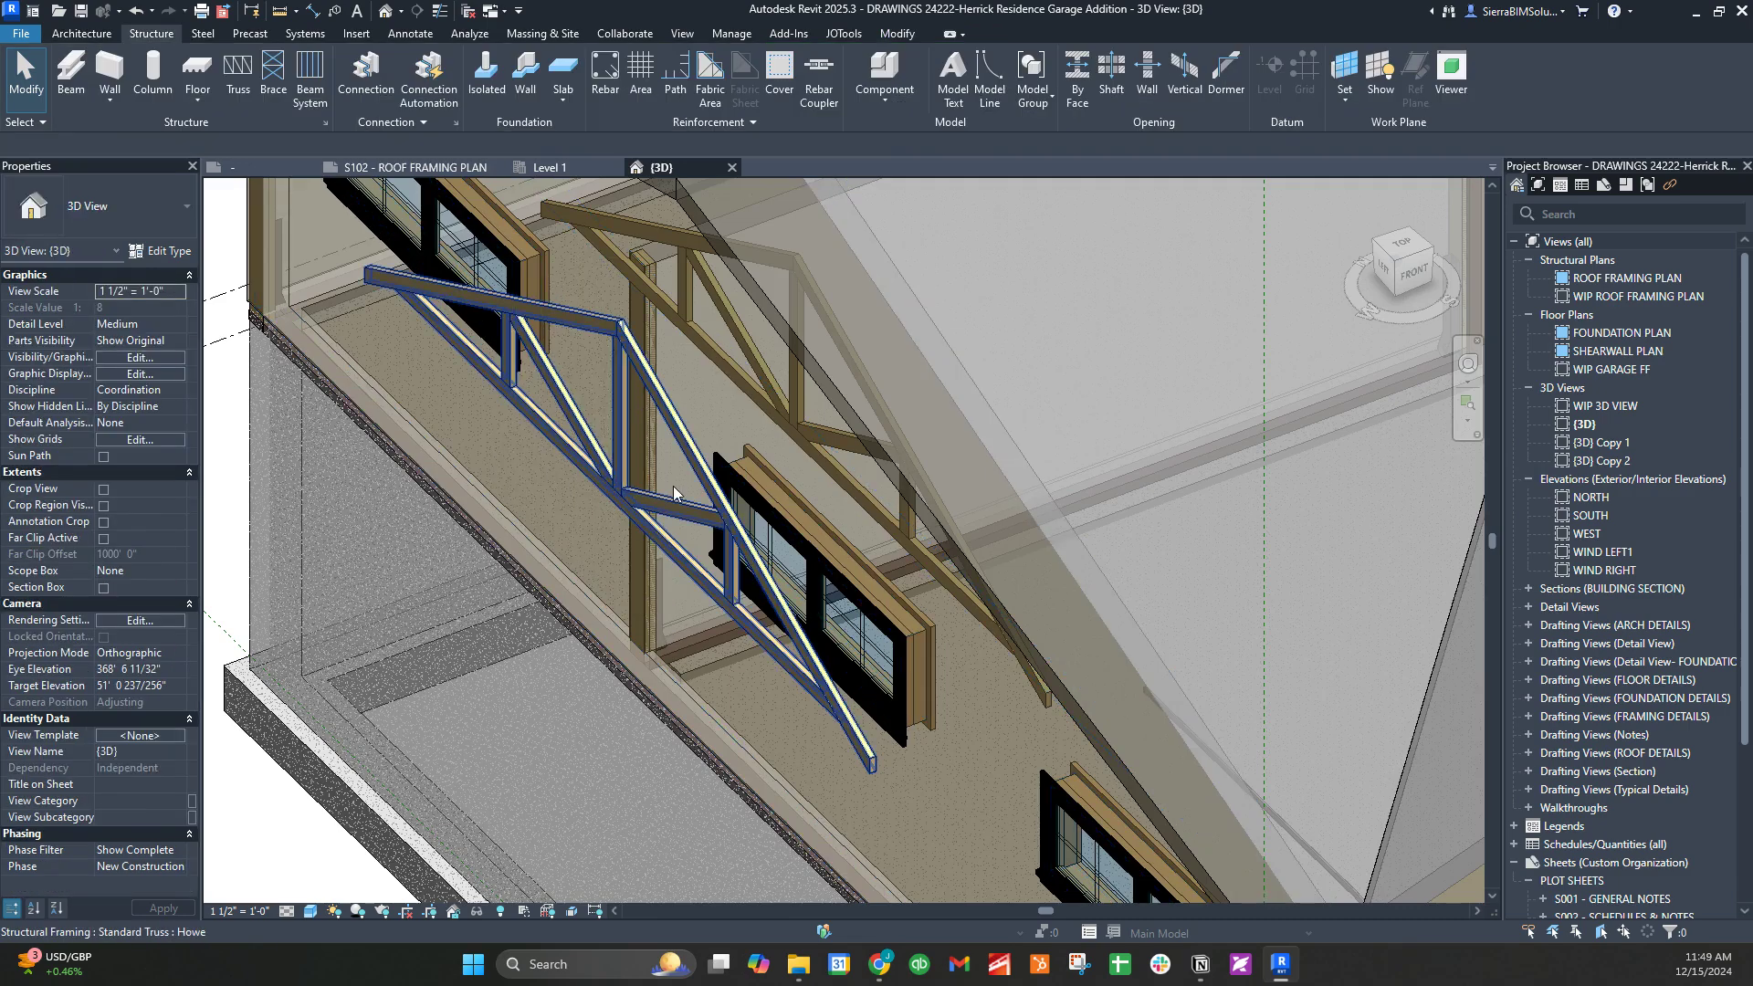
Delete the outer Howe truss outside the side wall, keeping the Howe truss nearer the building
scroll(672, 486, down, 2)
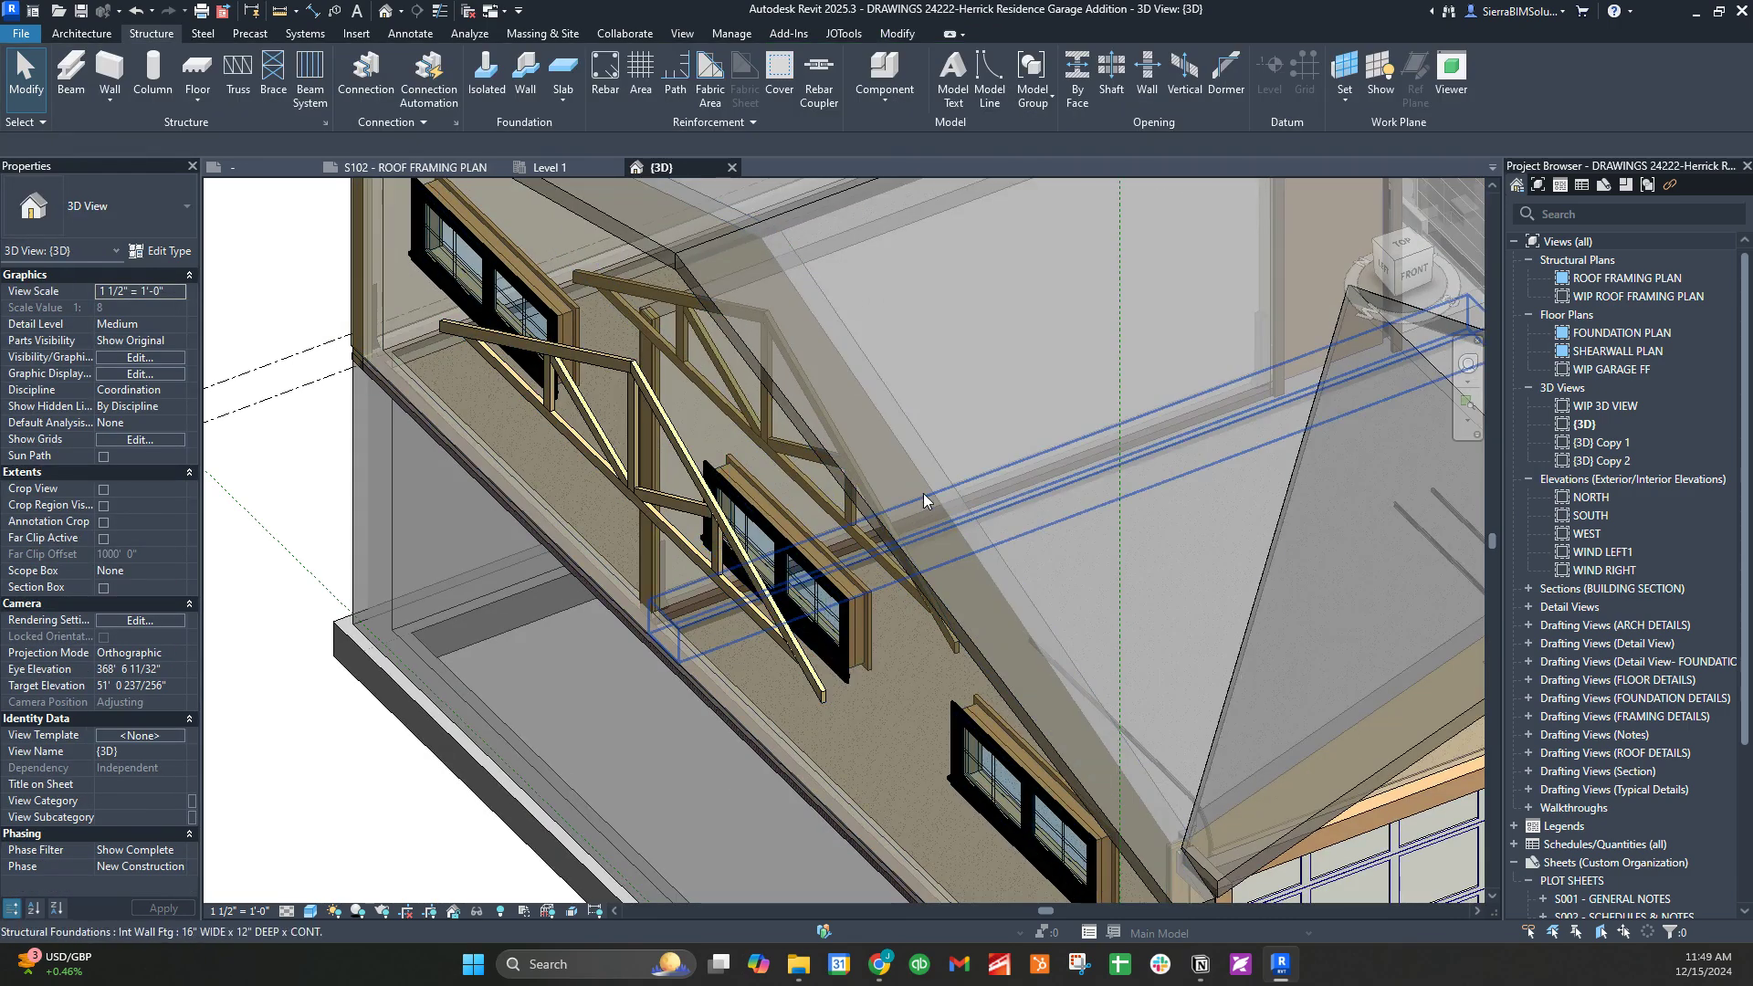
click(780, 683)
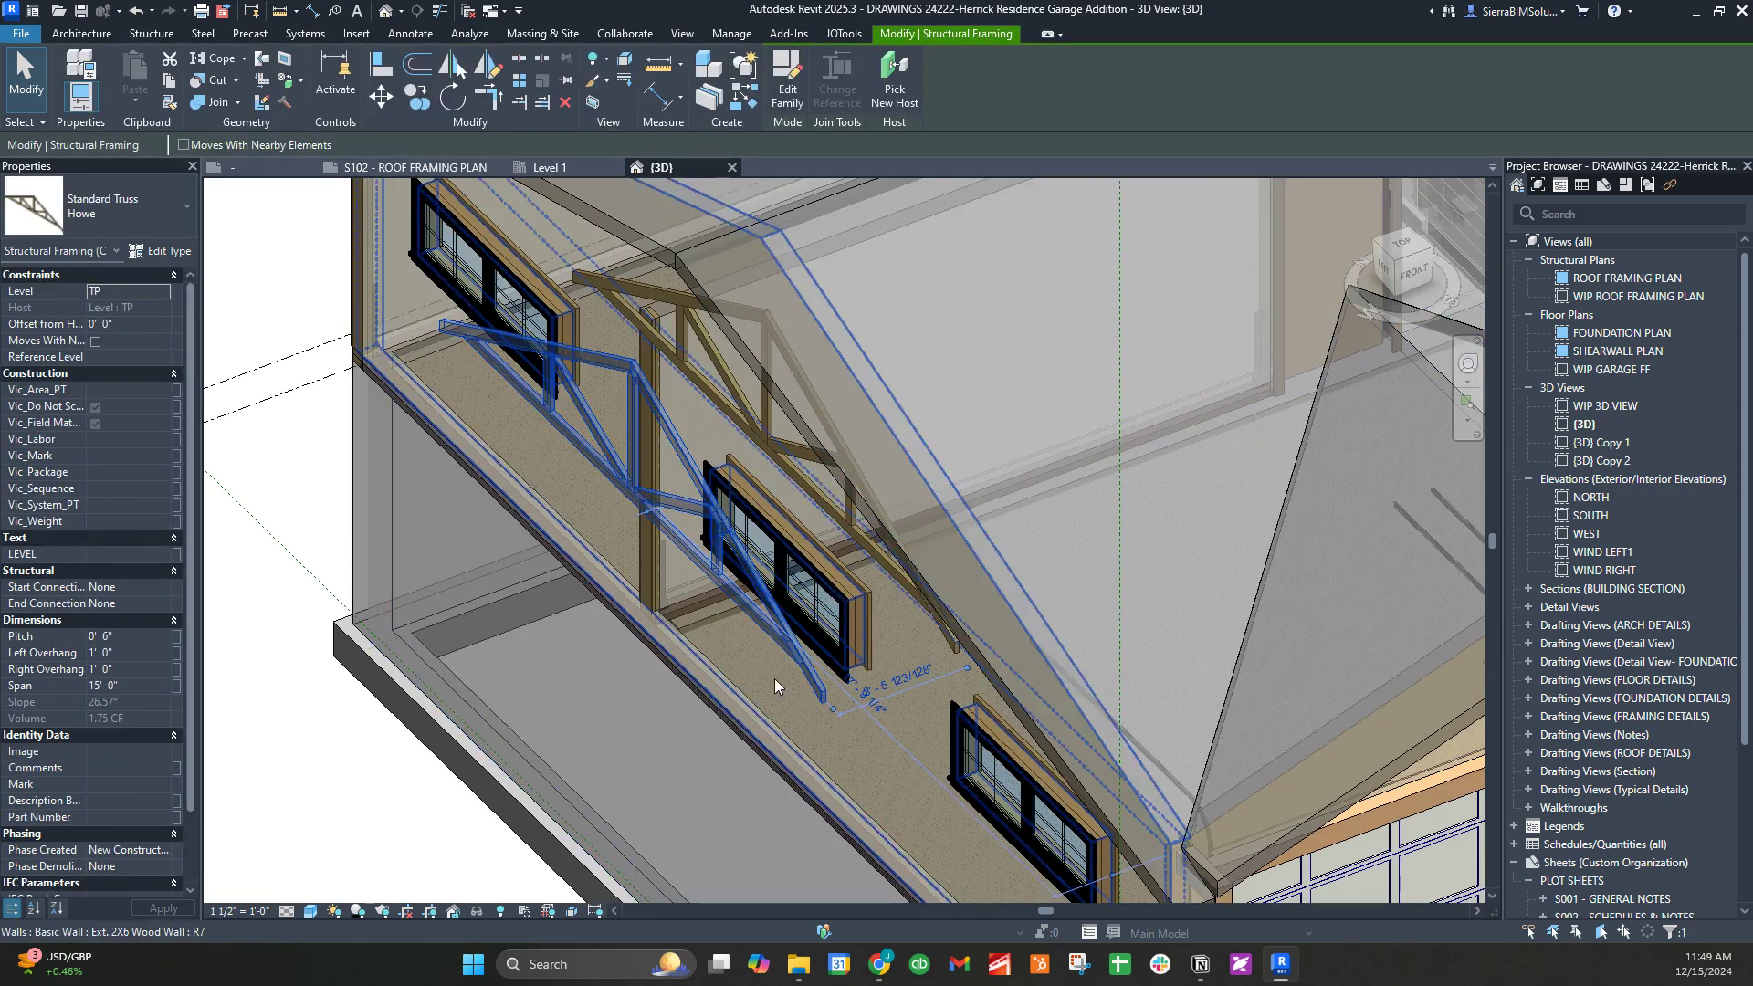
shift+middle_drag(774, 677, 744, 496)
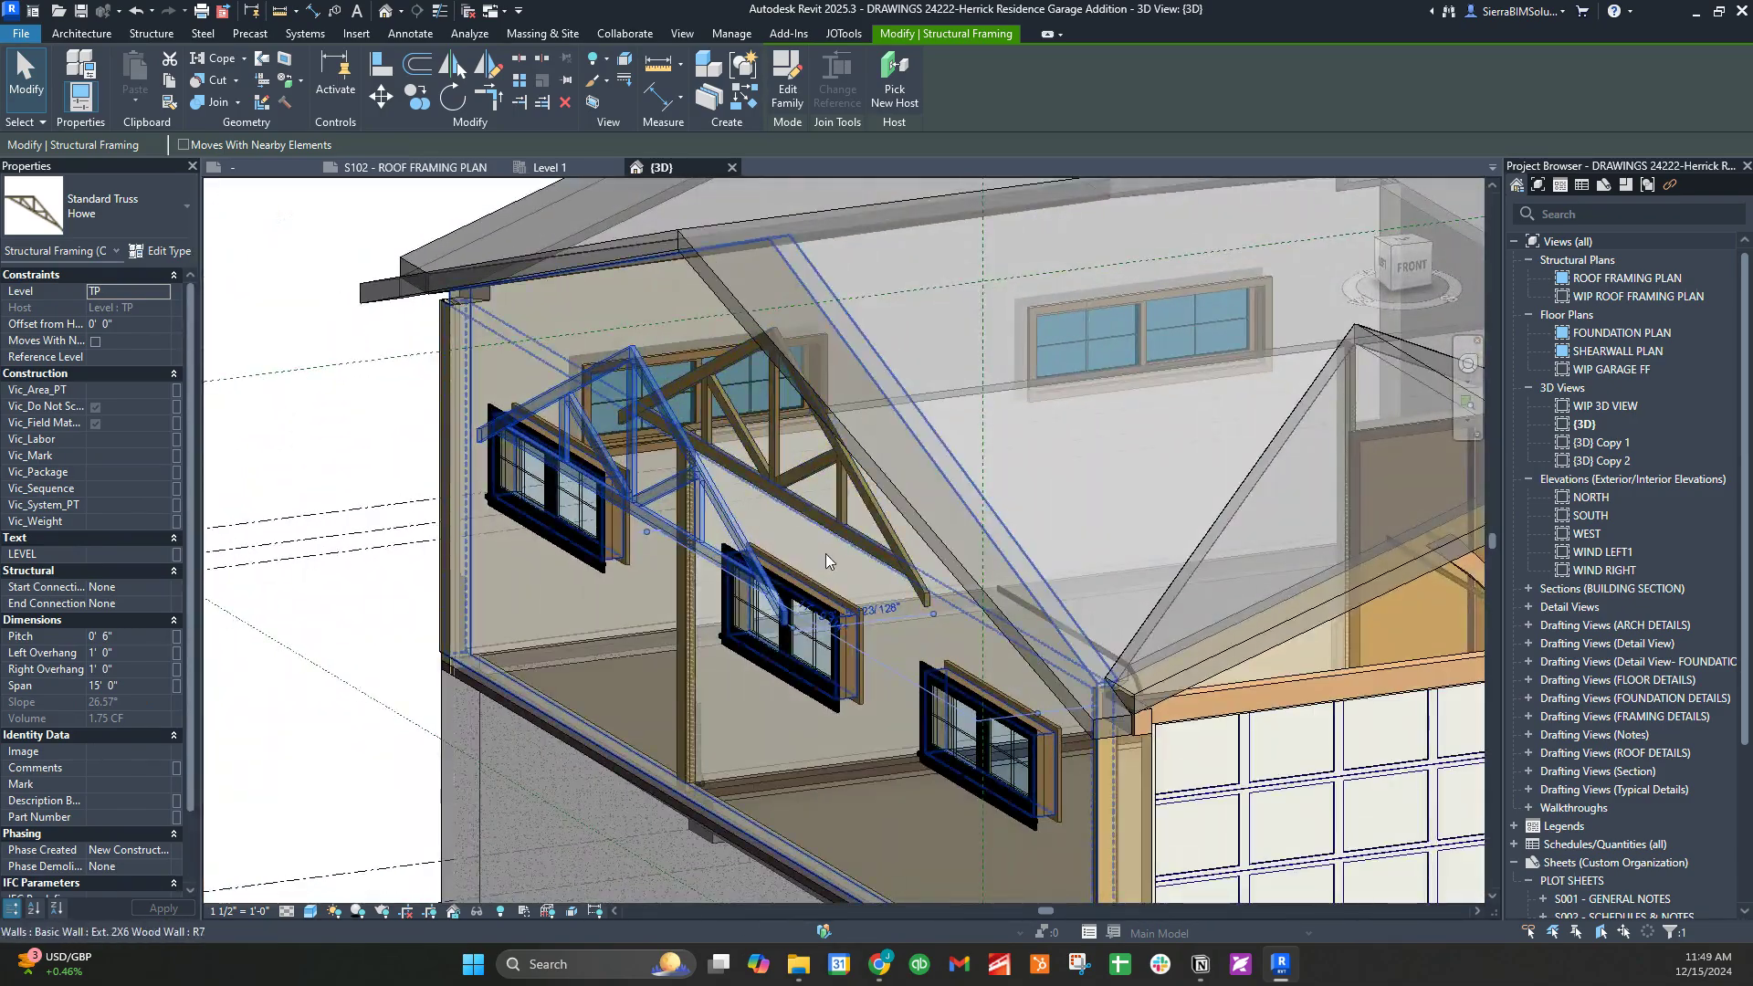
shift+middle_drag(825, 553, 776, 530)
shift+click(696, 513)
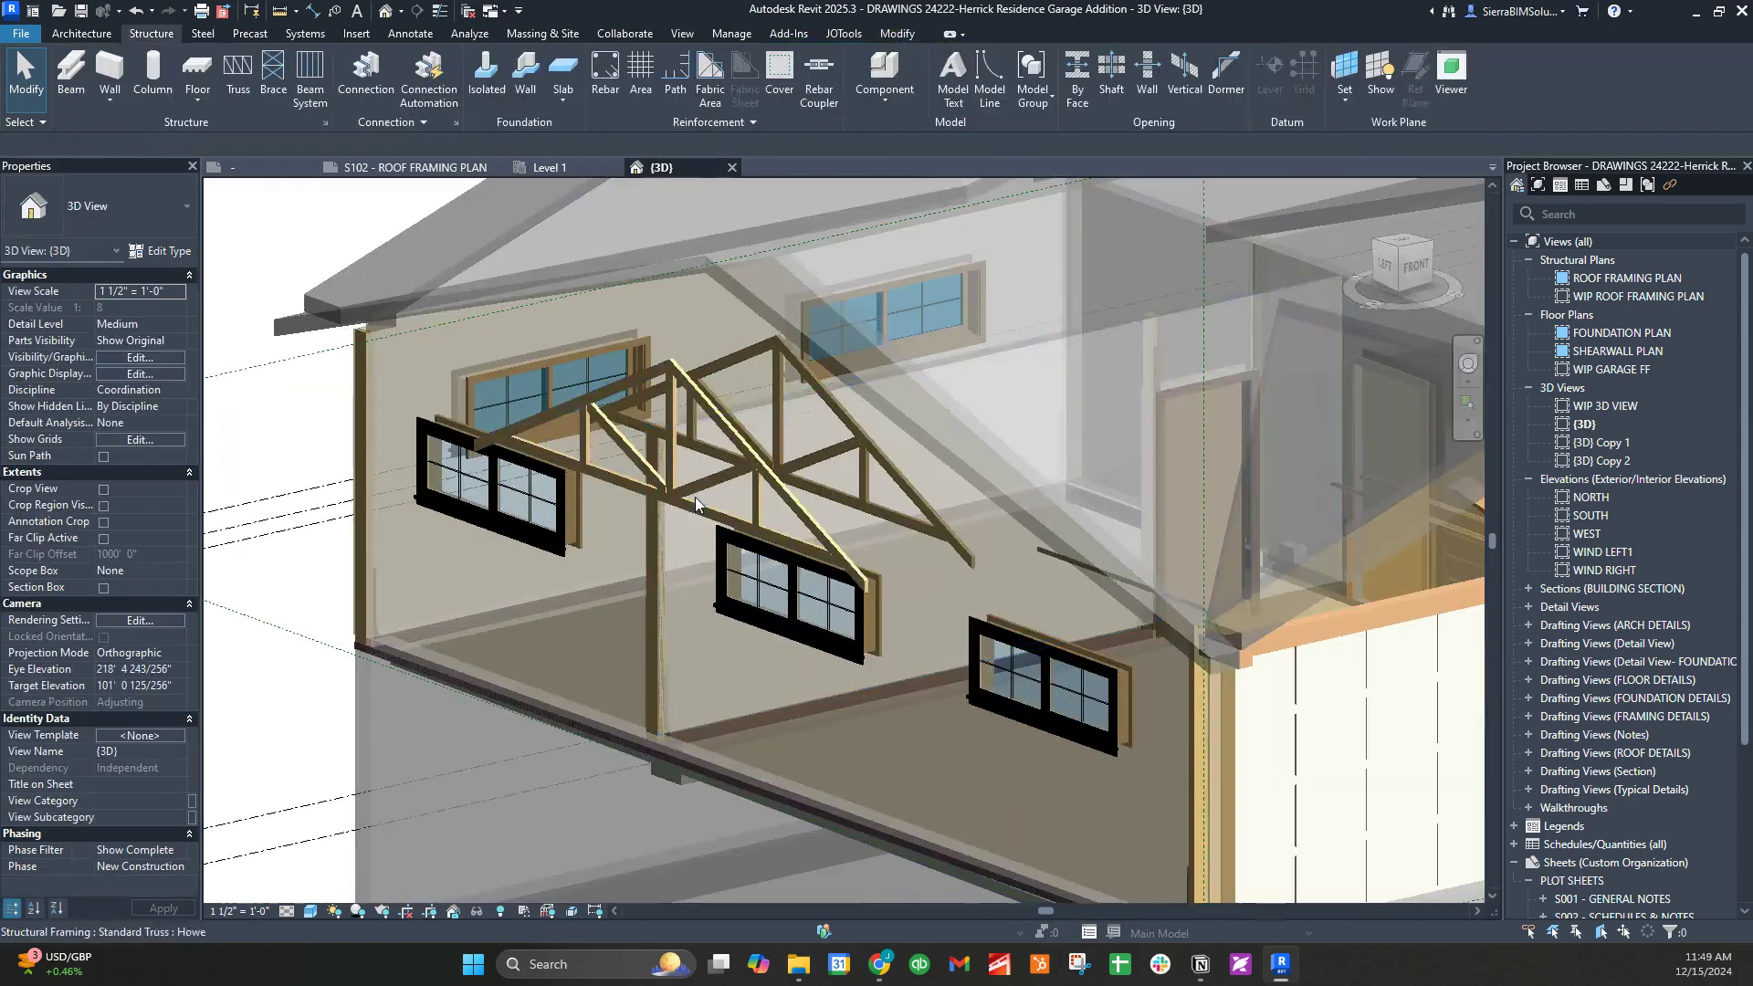
click(696, 513)
key(Delete)
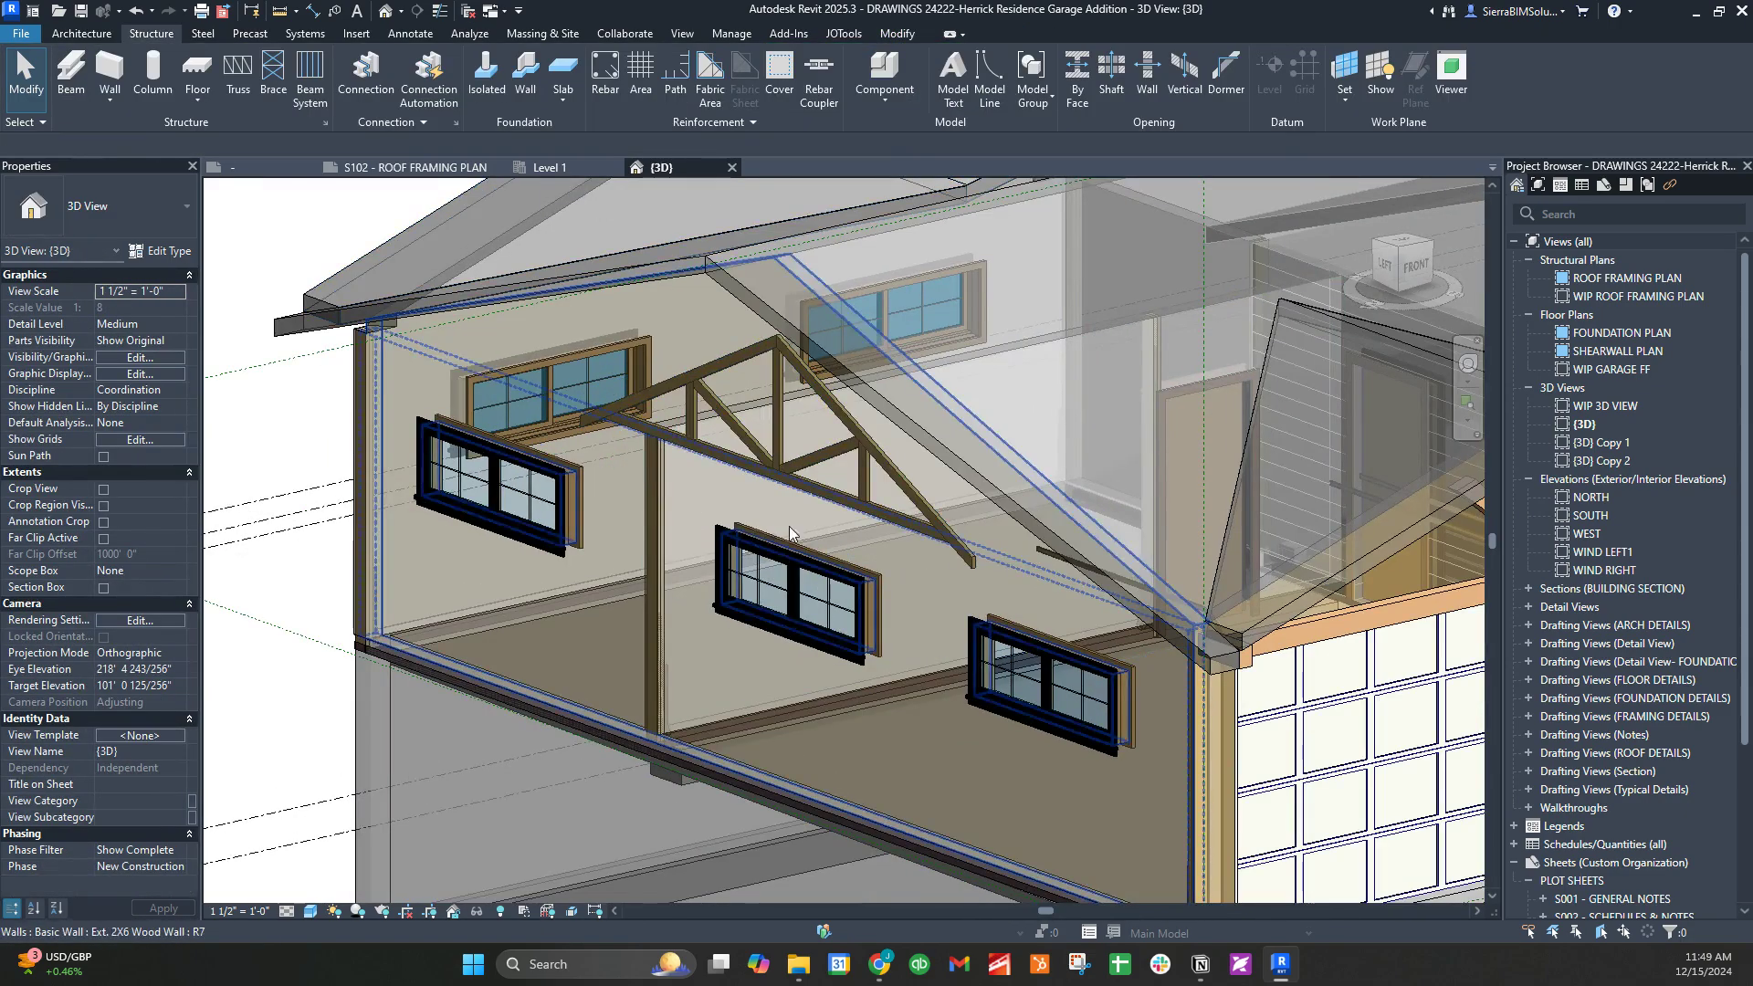
Select the remaining Howe truss in the roof framing plan and check its position in the 3D view
shift+middle_drag(685, 477, 970, 519)
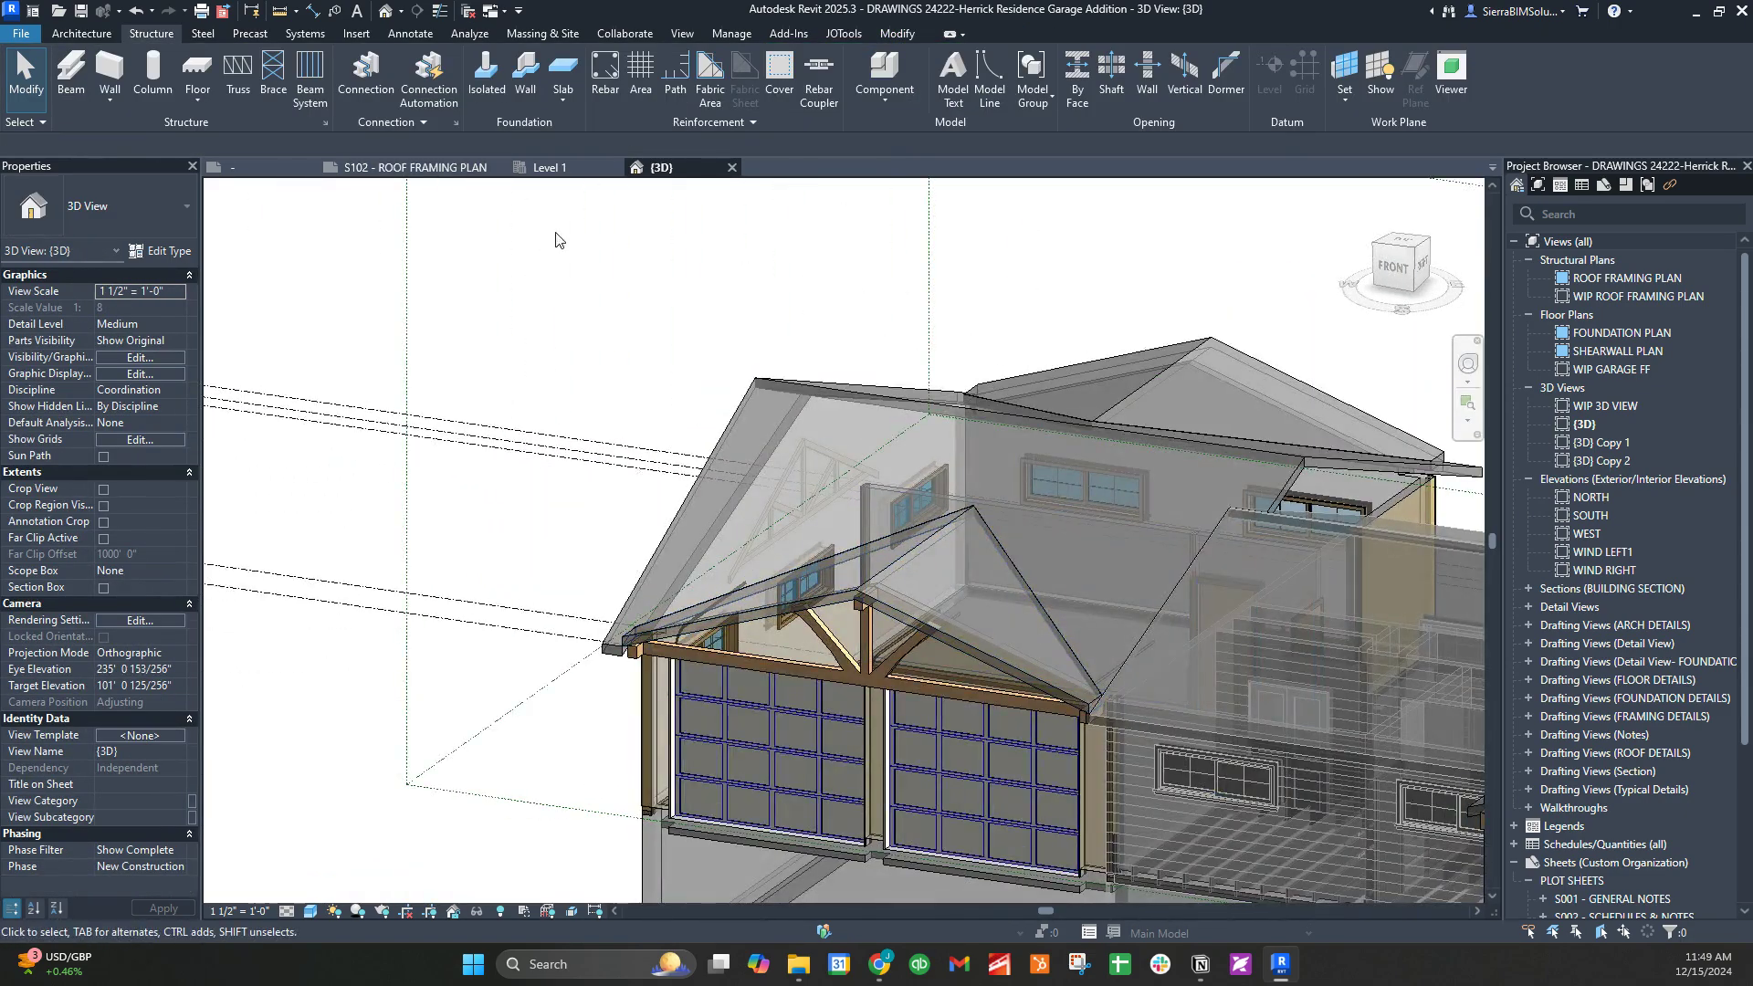
click(432, 169)
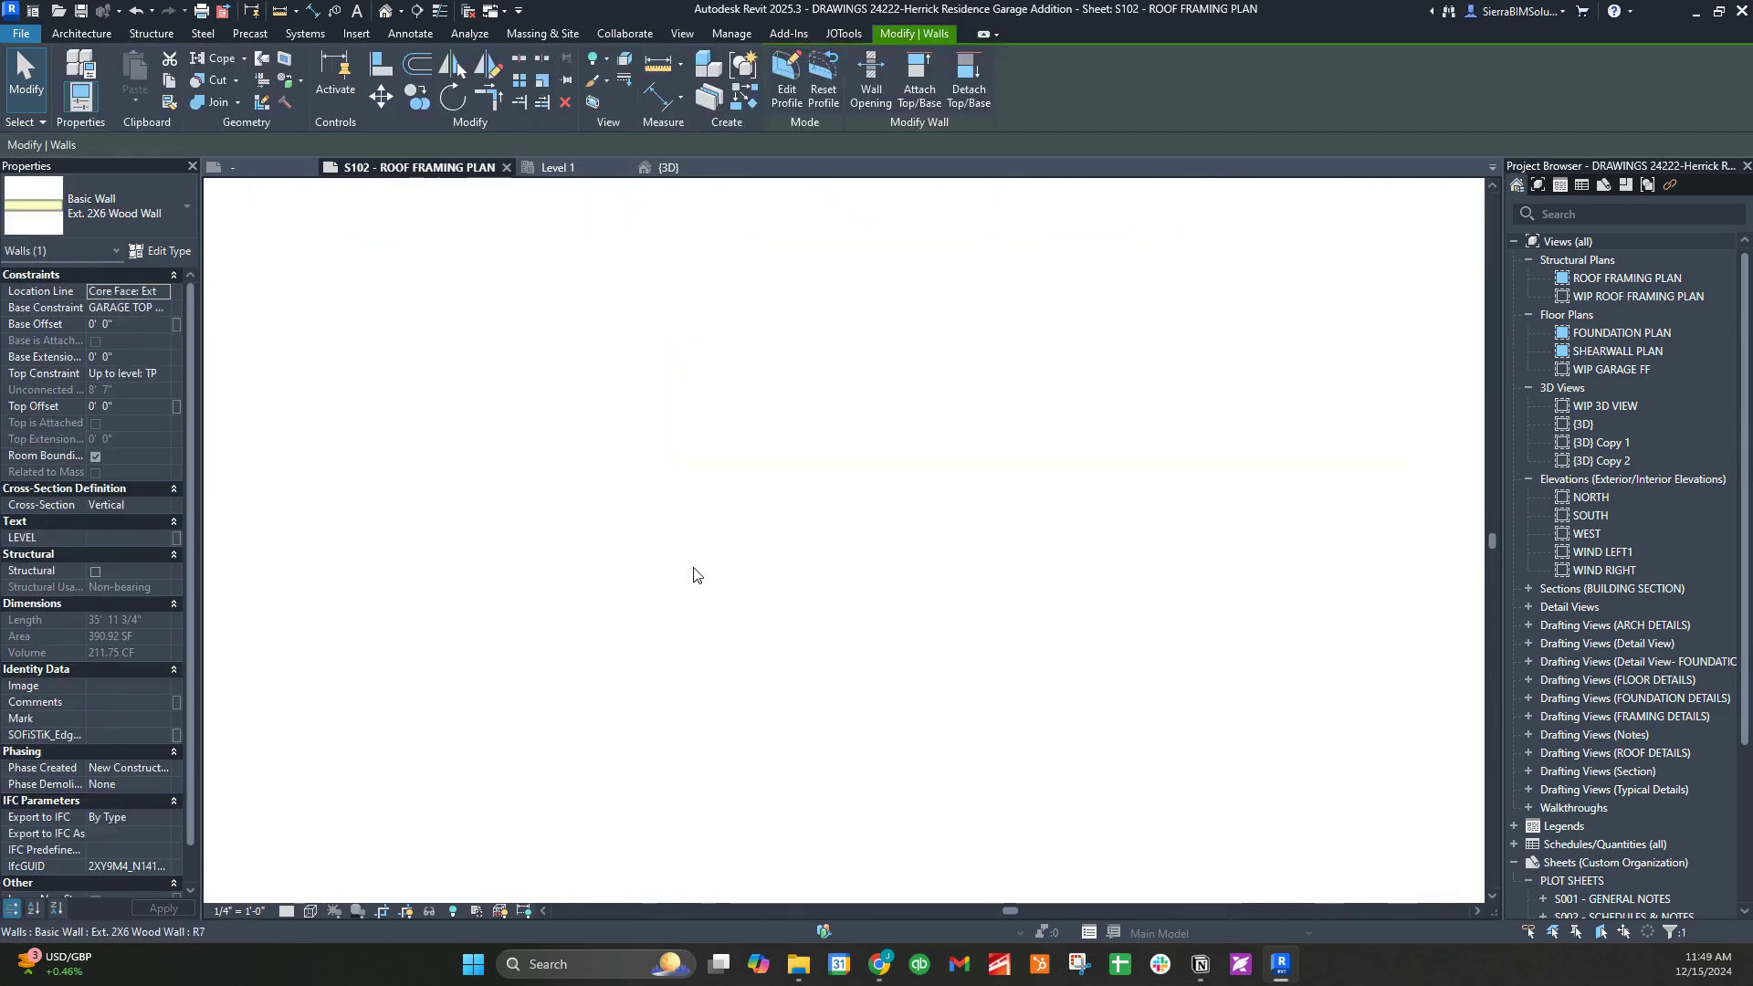
click(686, 572)
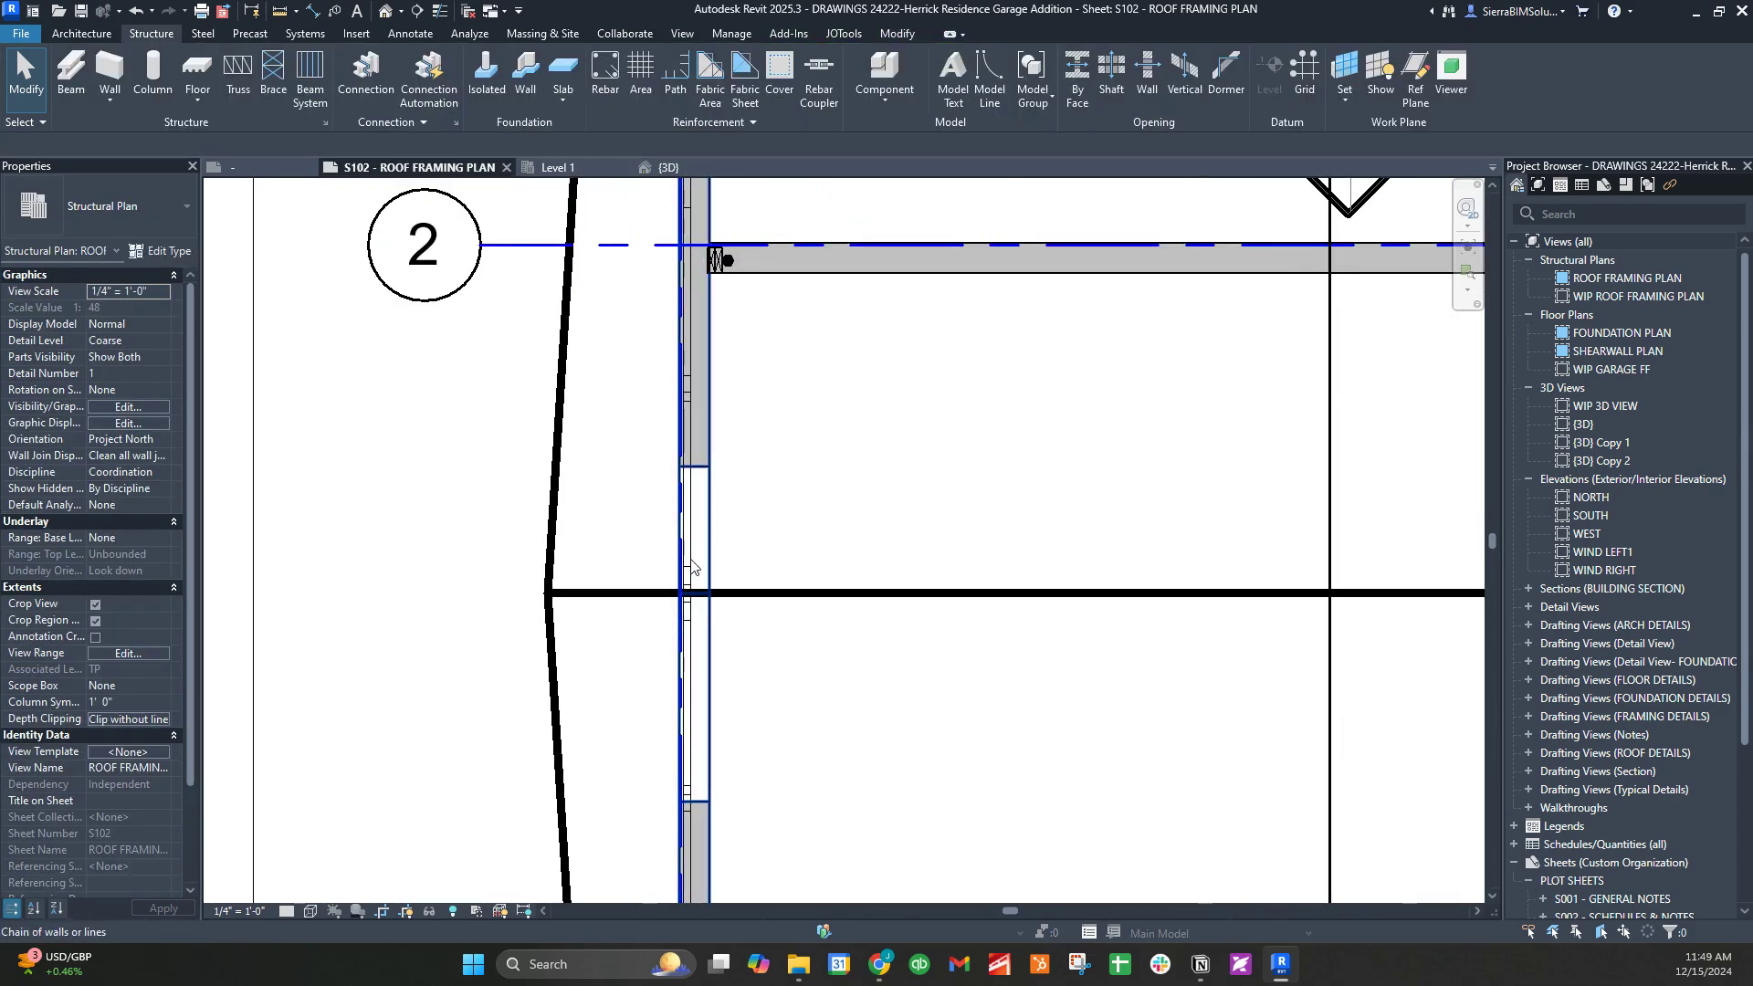
click(691, 566)
click(665, 167)
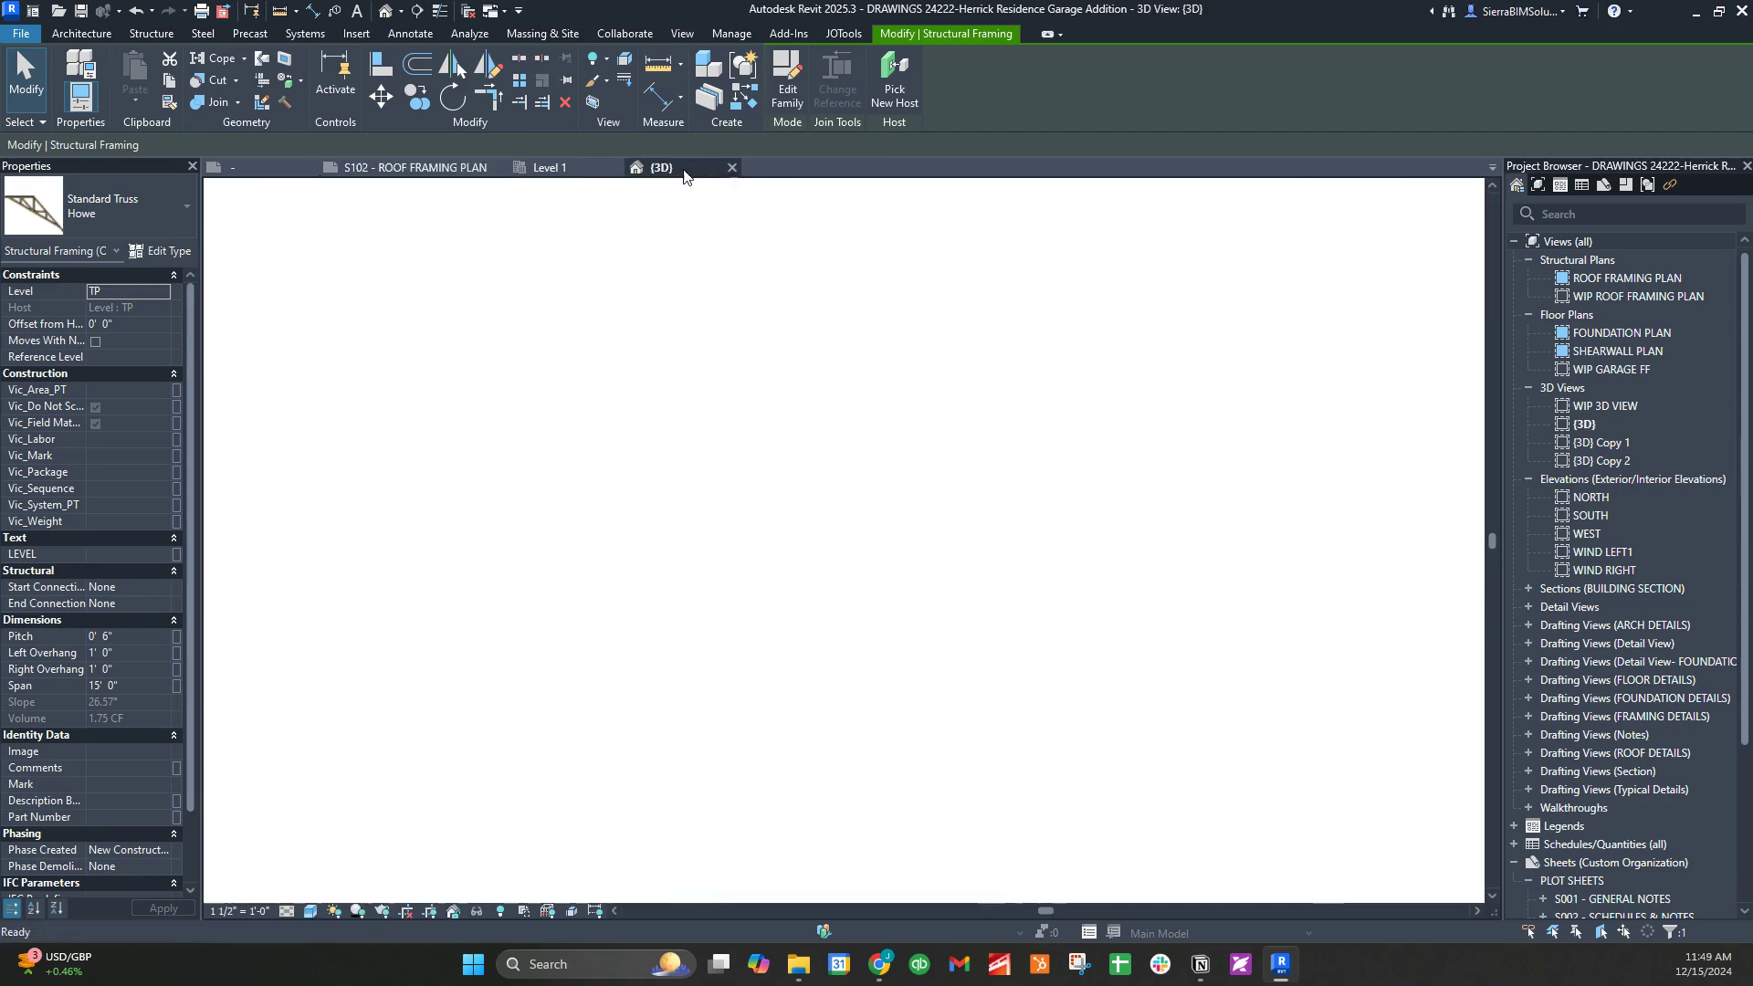
scroll(923, 574, up, 3)
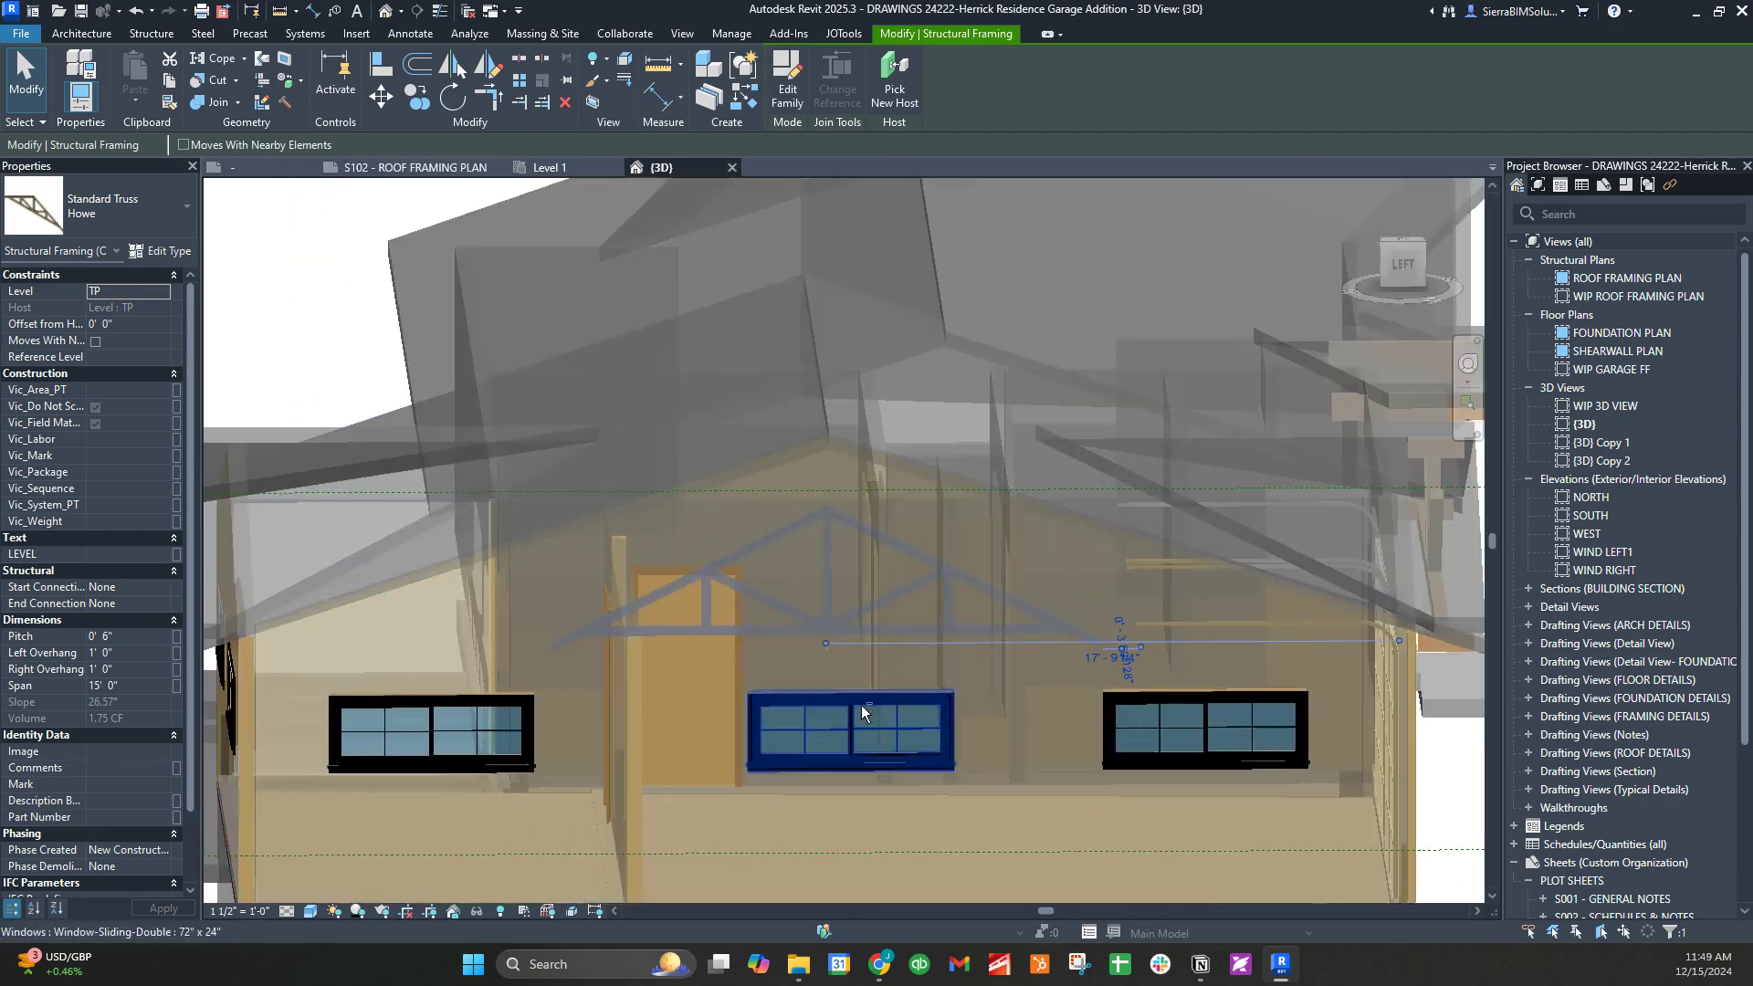
shift+middle_drag(861, 705, 712, 654)
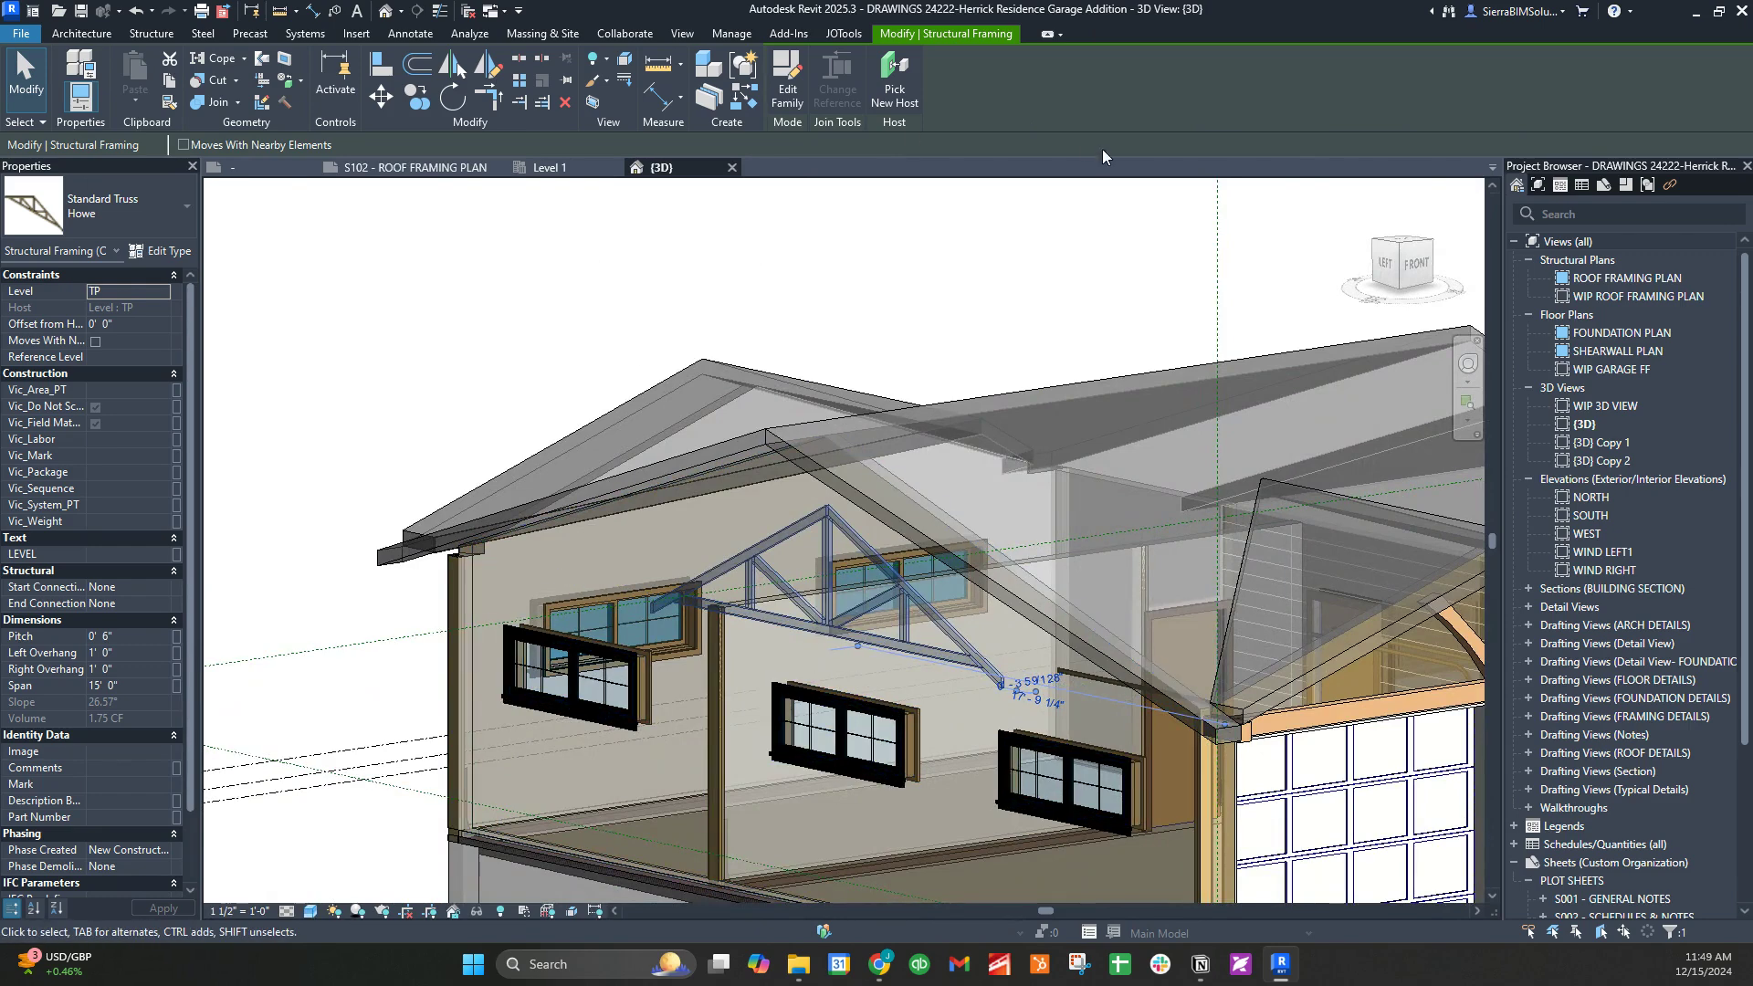
click(421, 166)
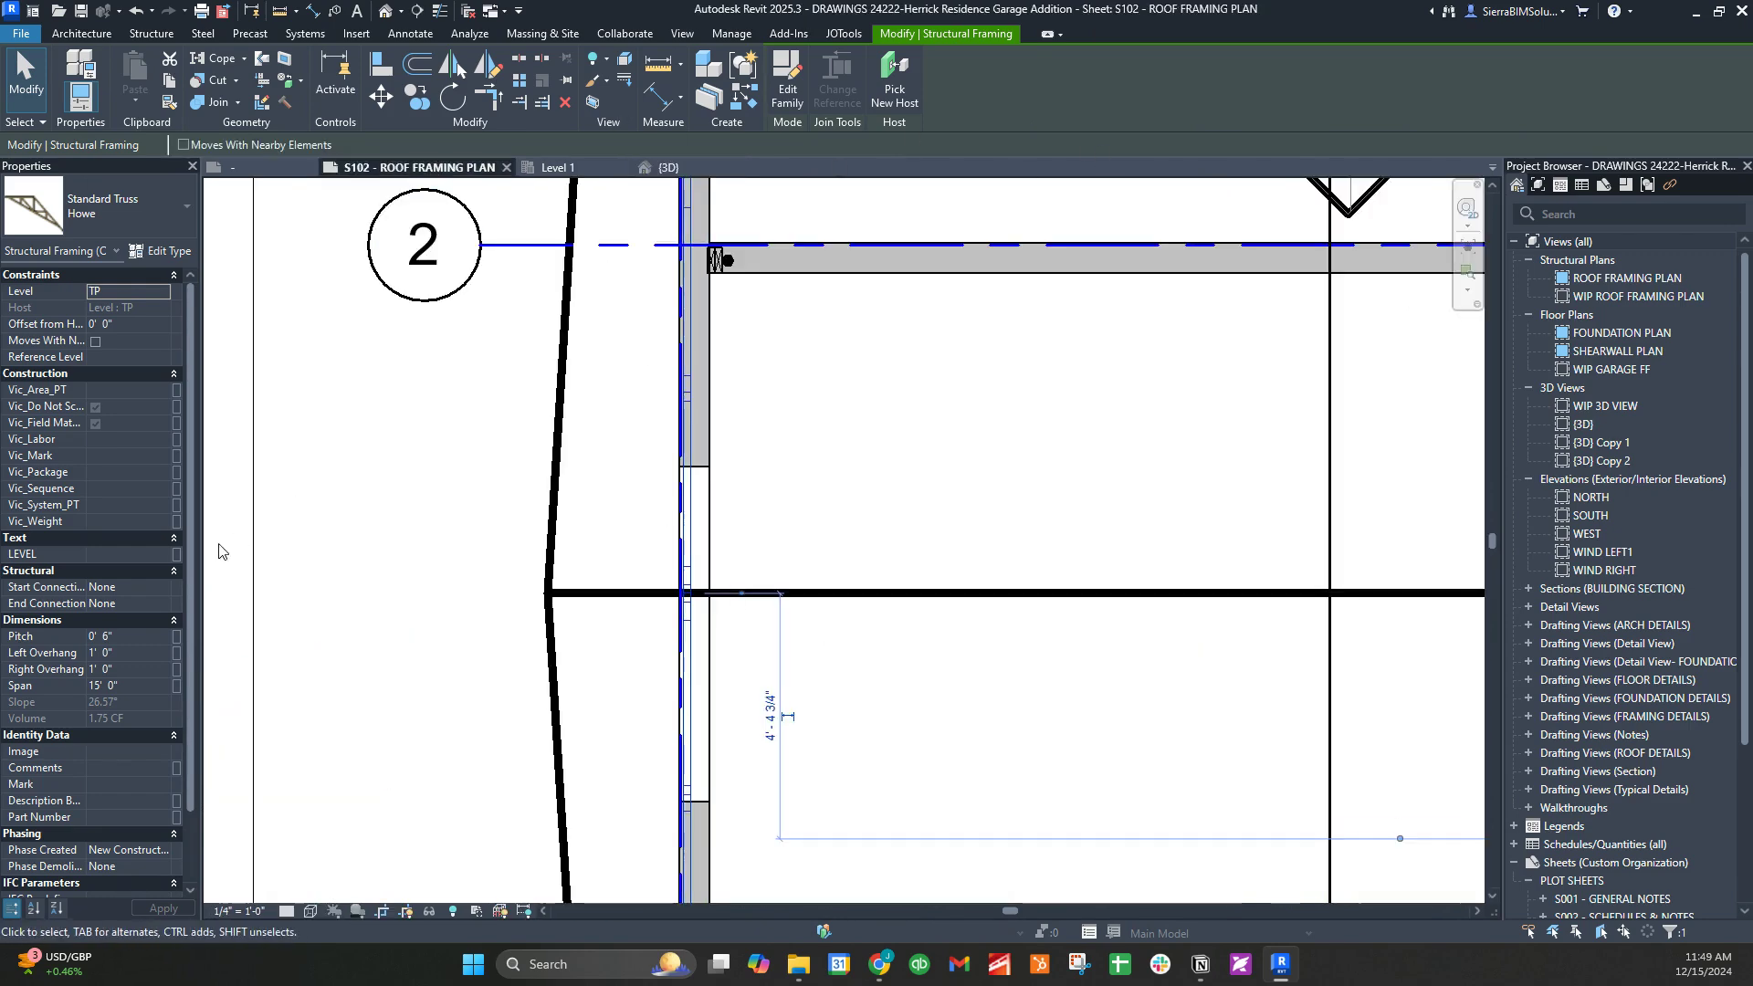
Move the Howe truss in the roof framing plan inward from the side wall into the garage
click(263, 665)
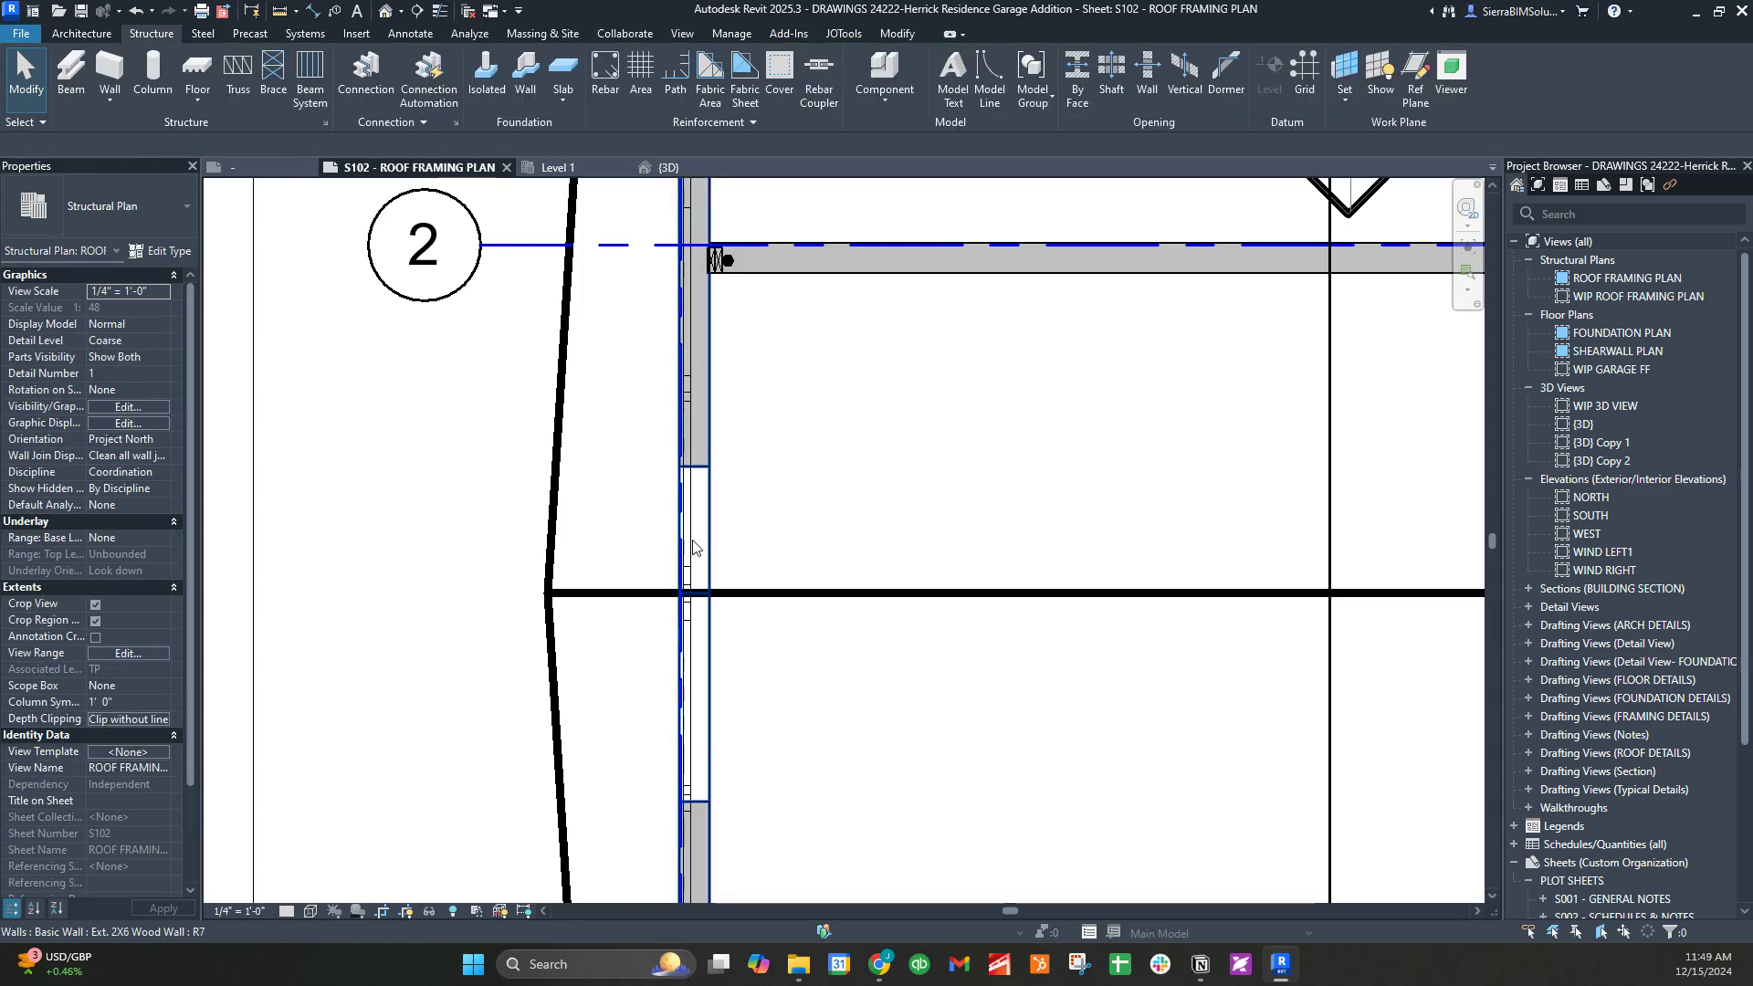
click(692, 541)
drag(692, 541, 882, 529)
scroll(882, 529, down, 3)
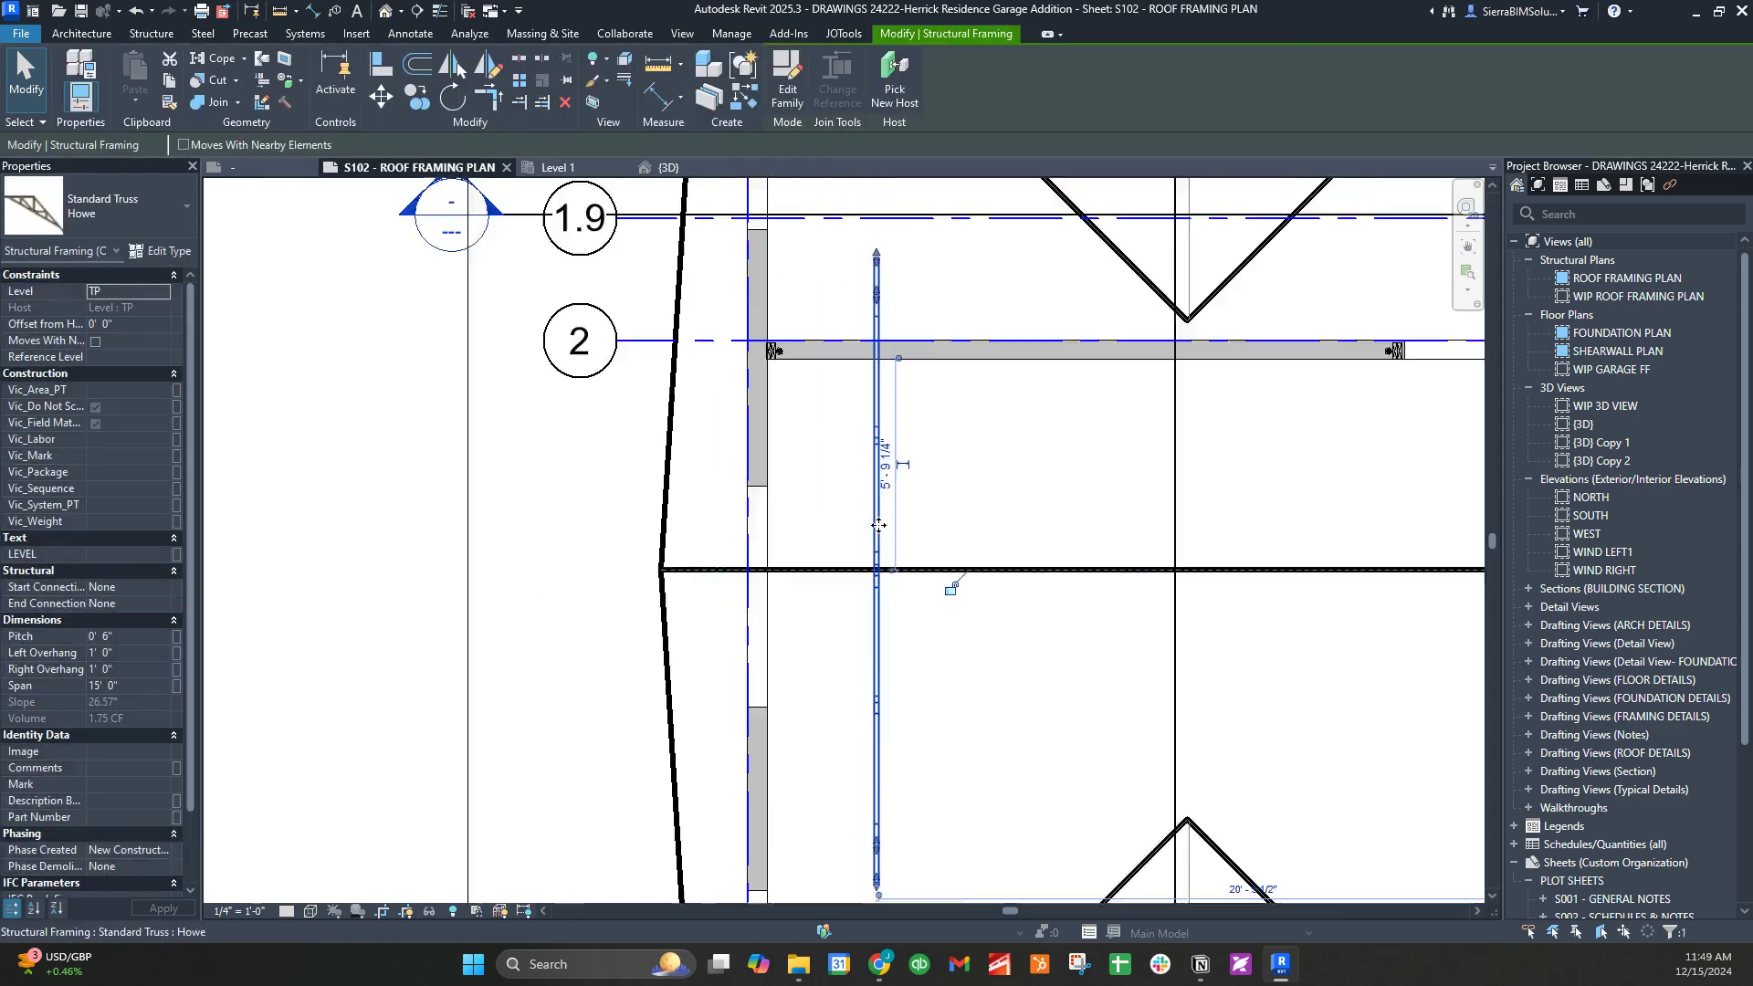
Stretch the truss's upper end to the roof edge and its bearing point to grid 1, with a 2' 1 65/128" right overhang
click(951, 589)
scroll(968, 566, down, 2)
middle_drag(978, 551, 972, 714)
click(891, 523)
middle_drag(926, 563, 947, 706)
scroll(921, 660, up, 2)
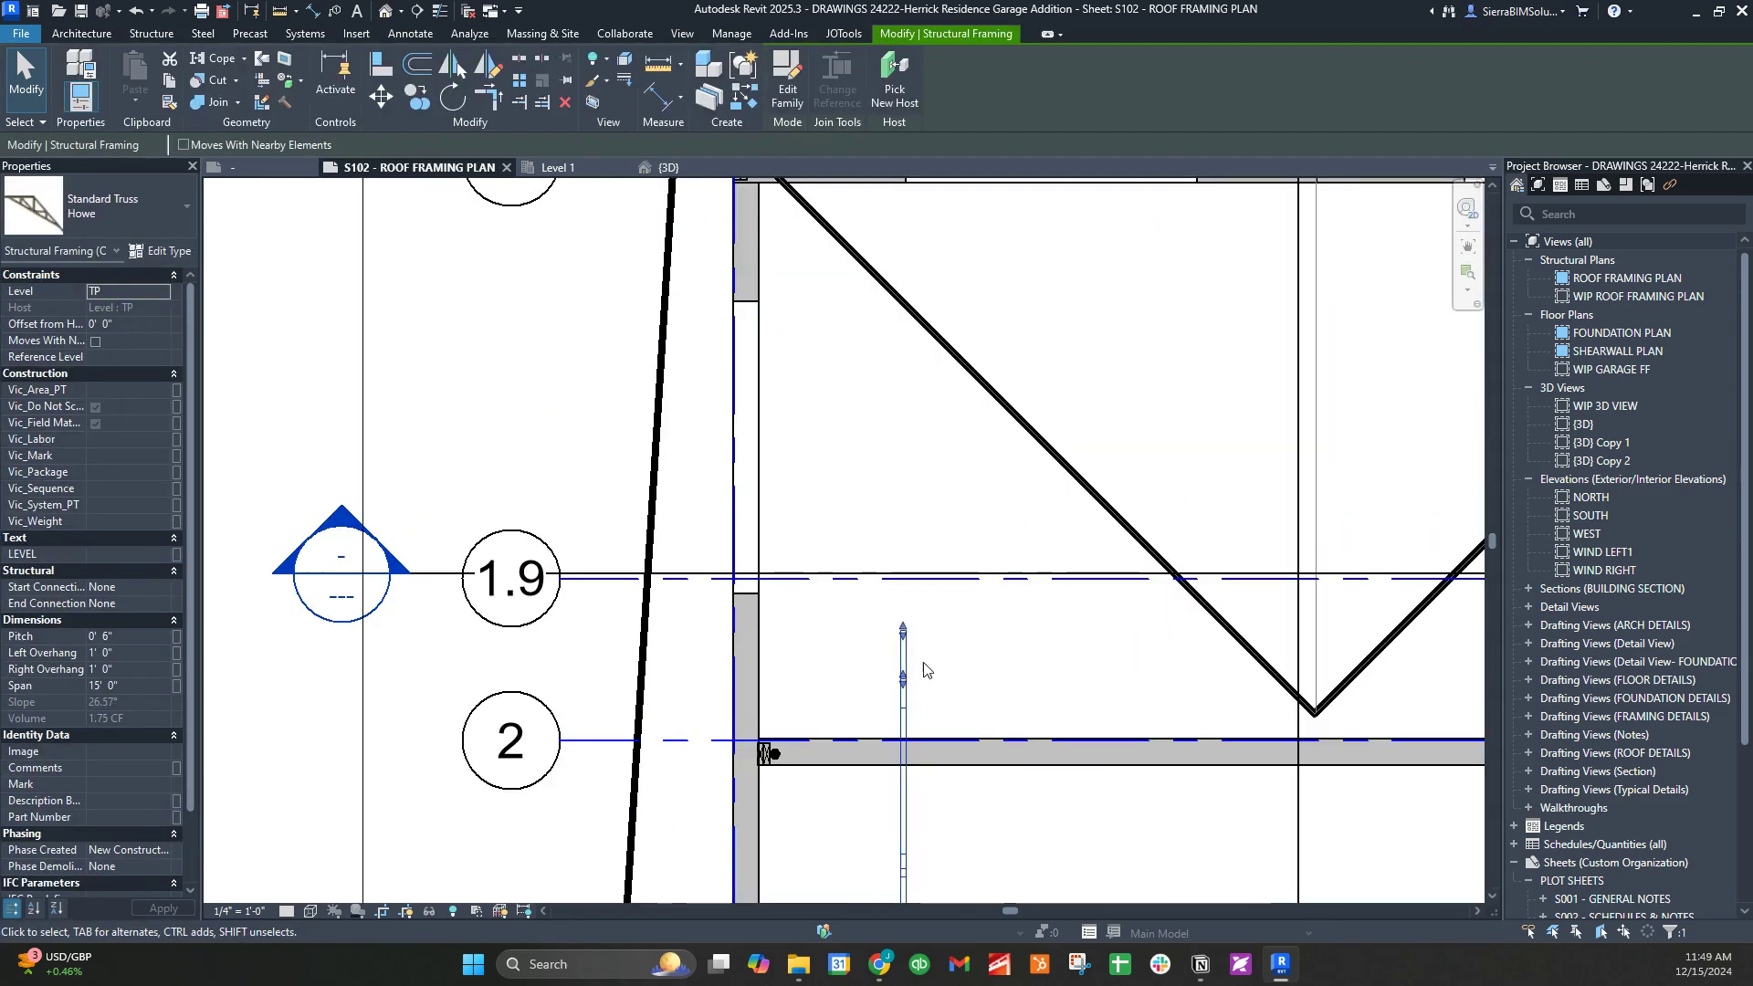
scroll(917, 640, down, 2)
drag(901, 343, 913, 310)
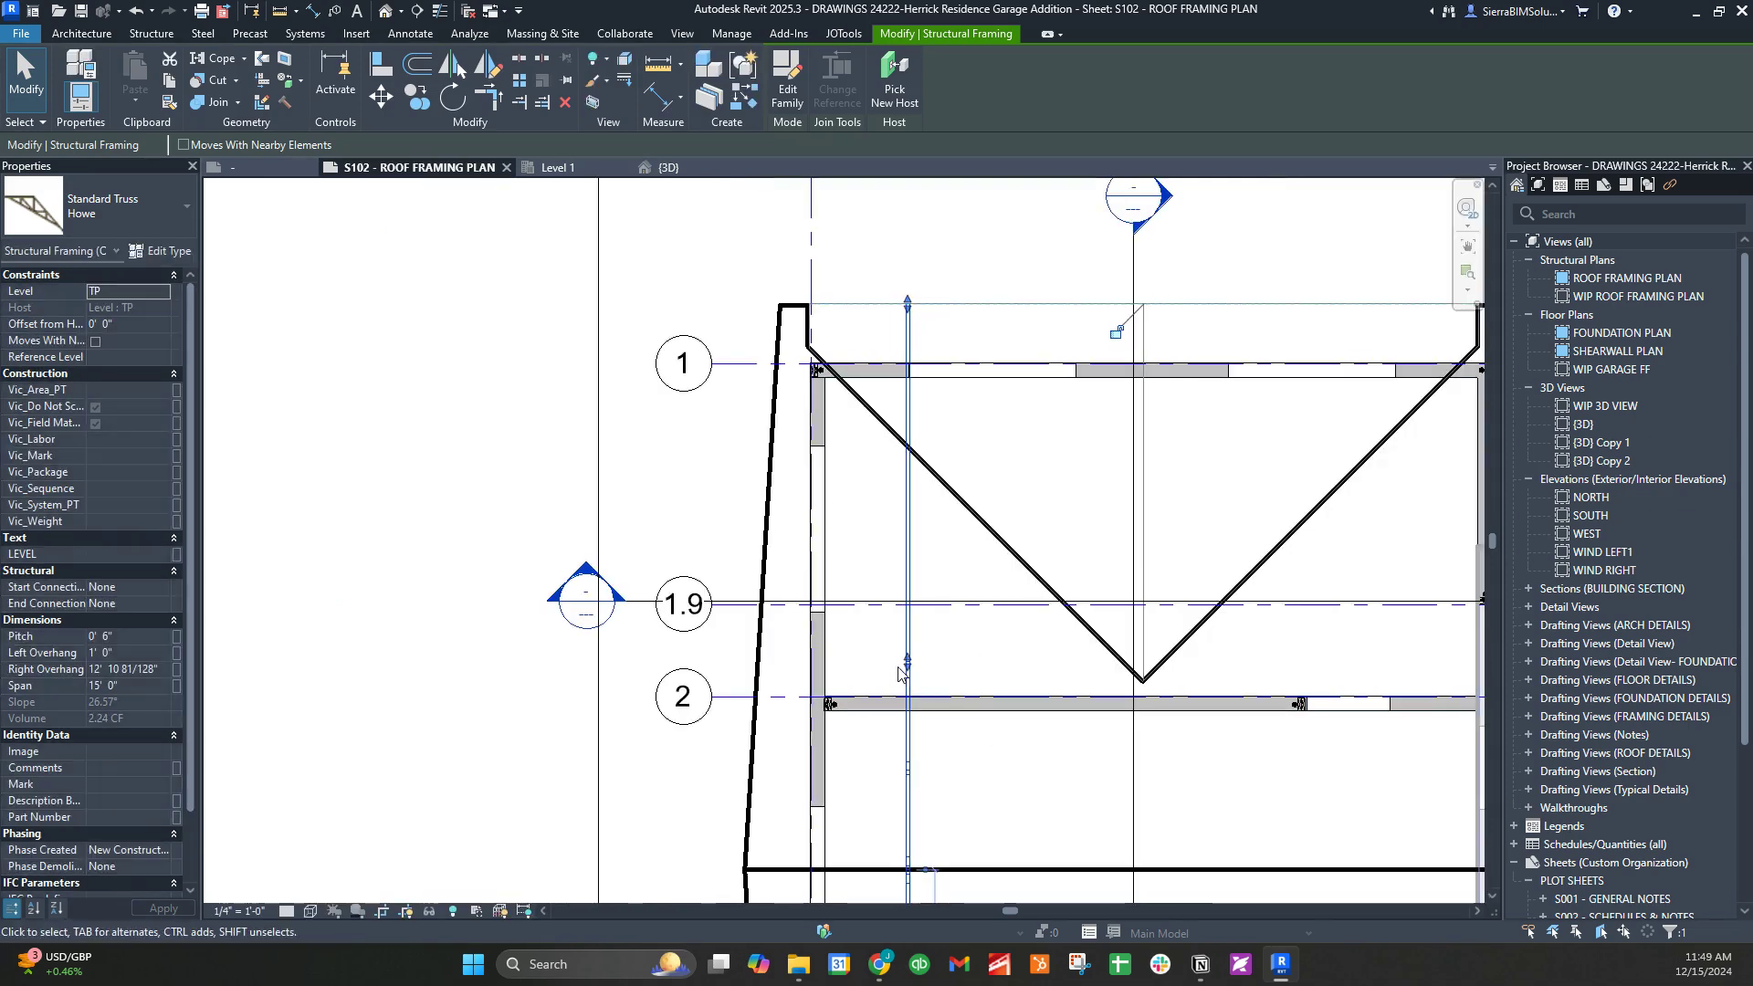
drag(909, 664, 914, 364)
Extend the truss's lower bearing point to grid 3 for a 36' 6 1/4" span with zero left overhang
scroll(914, 366, up, 1)
scroll(931, 376, down, 4)
middle_drag(1028, 613, 1039, 343)
scroll(950, 599, up, 3)
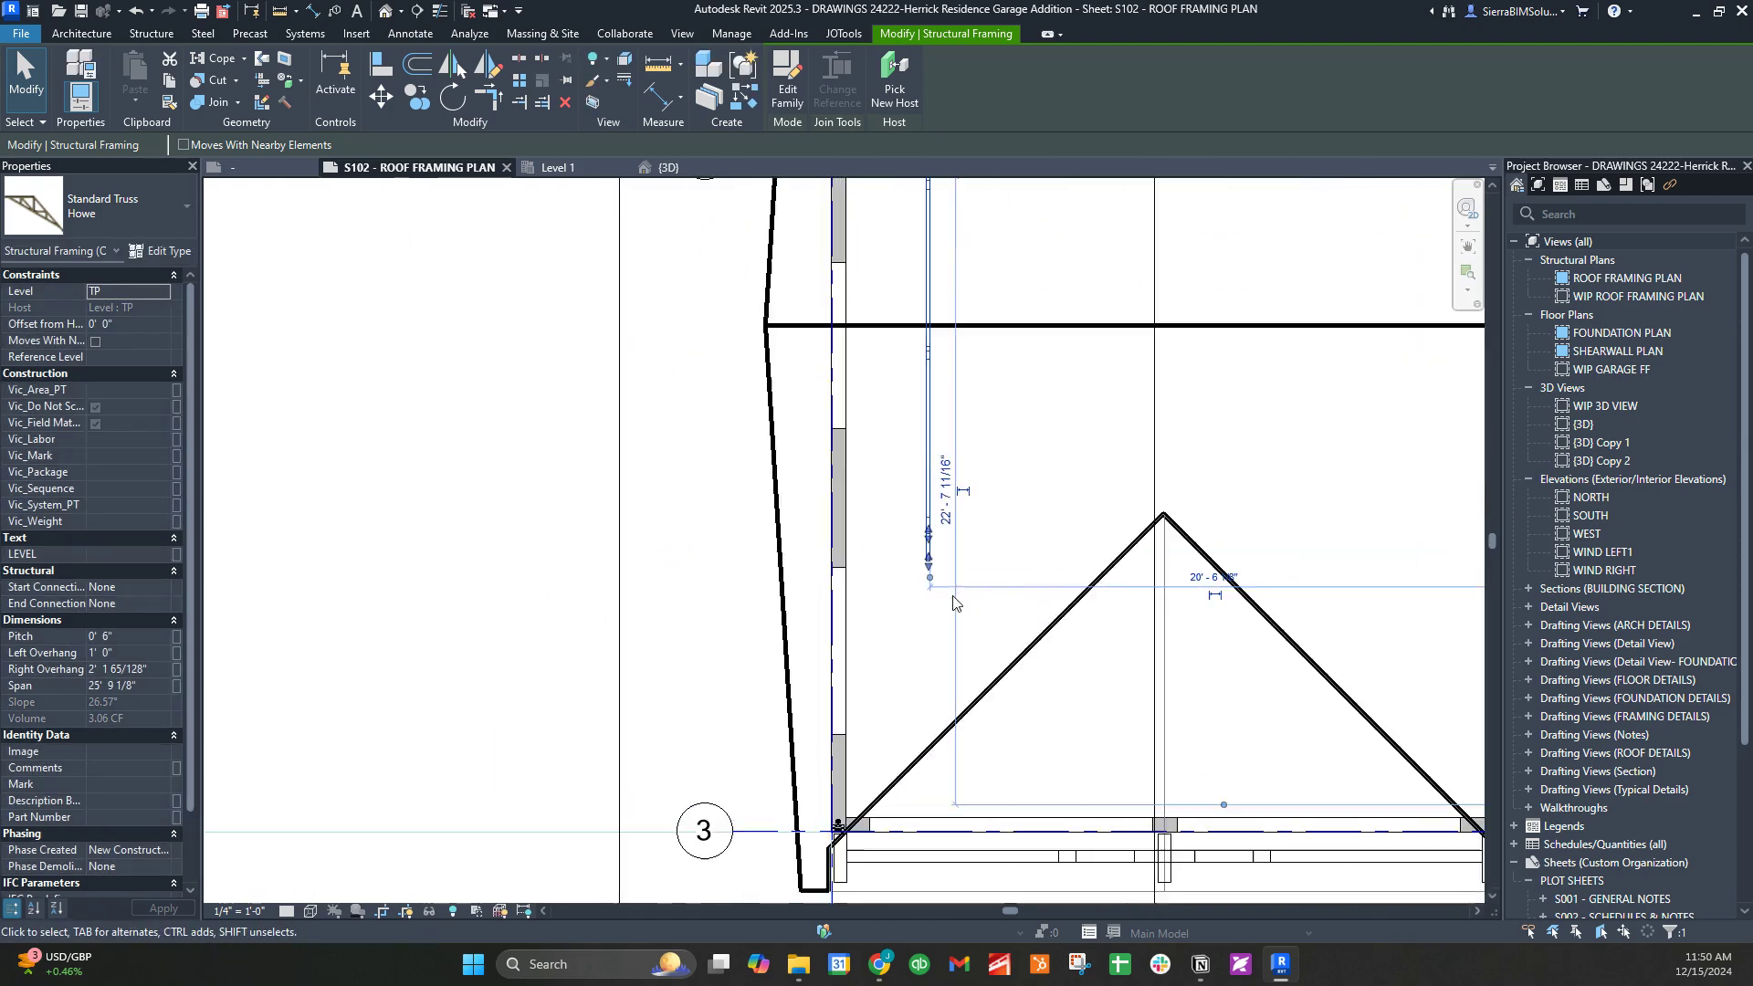
drag(928, 818, 929, 888)
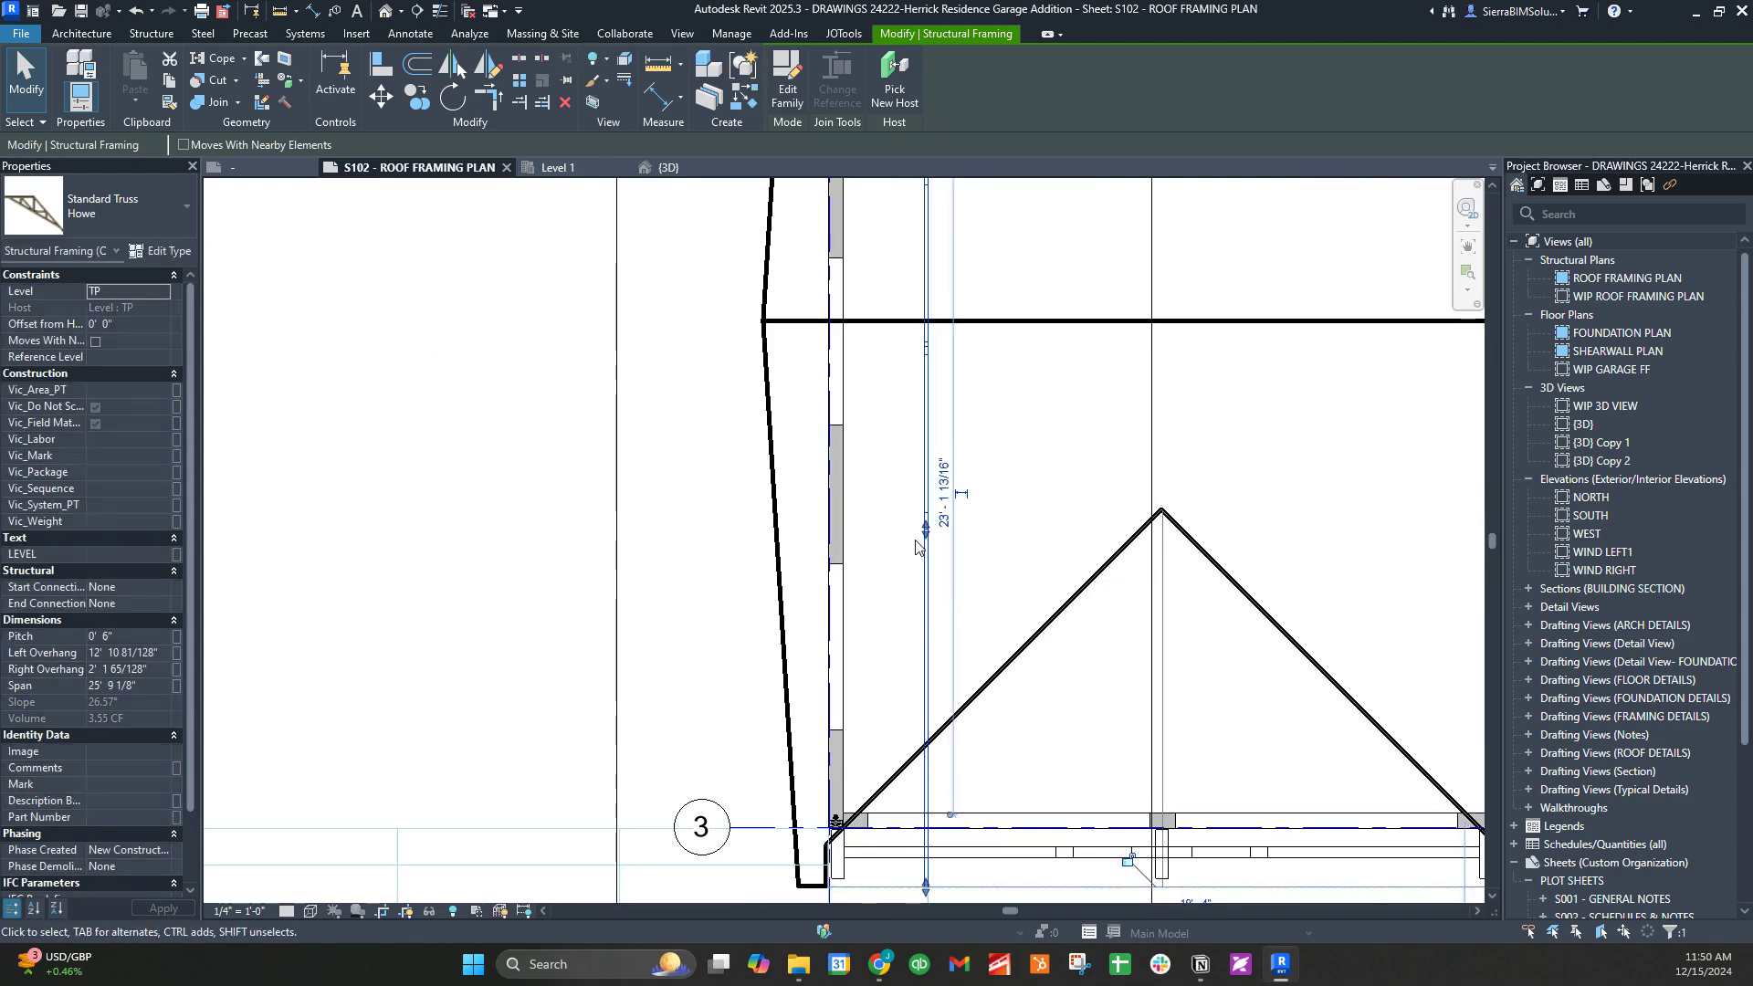
scroll(917, 546, down, 1)
scroll(918, 546, up, 1)
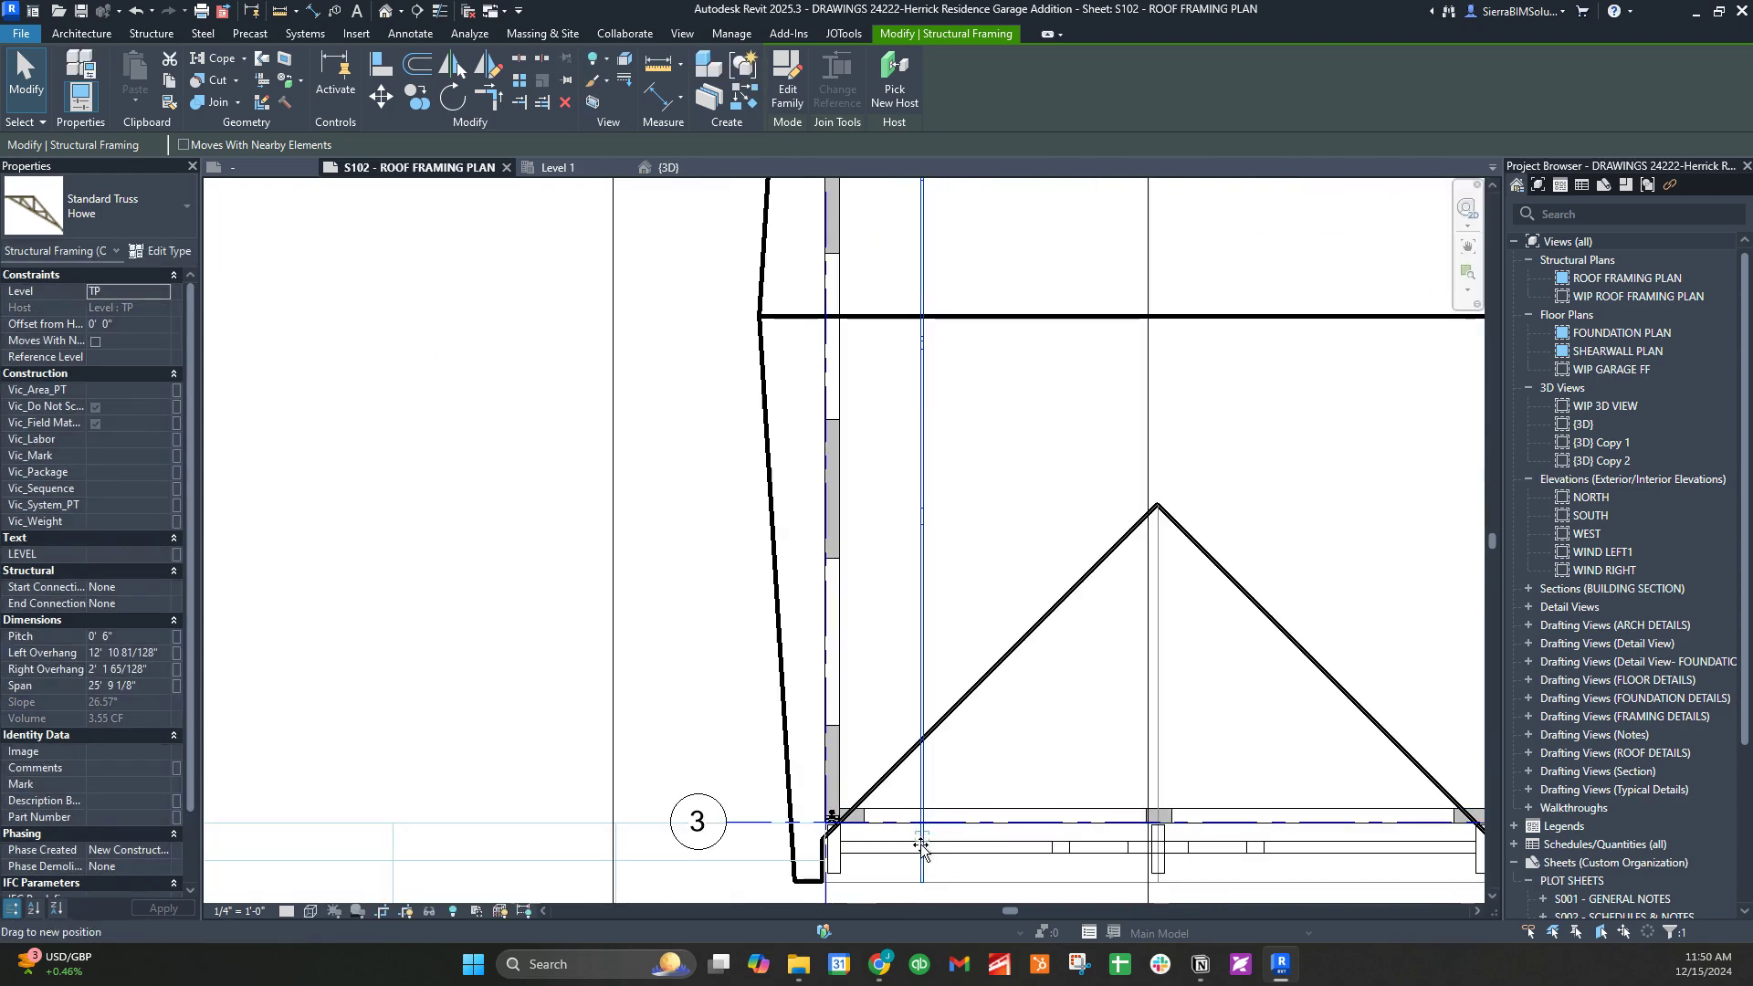
drag(921, 848, 921, 728)
scroll(921, 853, up, 3)
scroll(920, 731, up, 5)
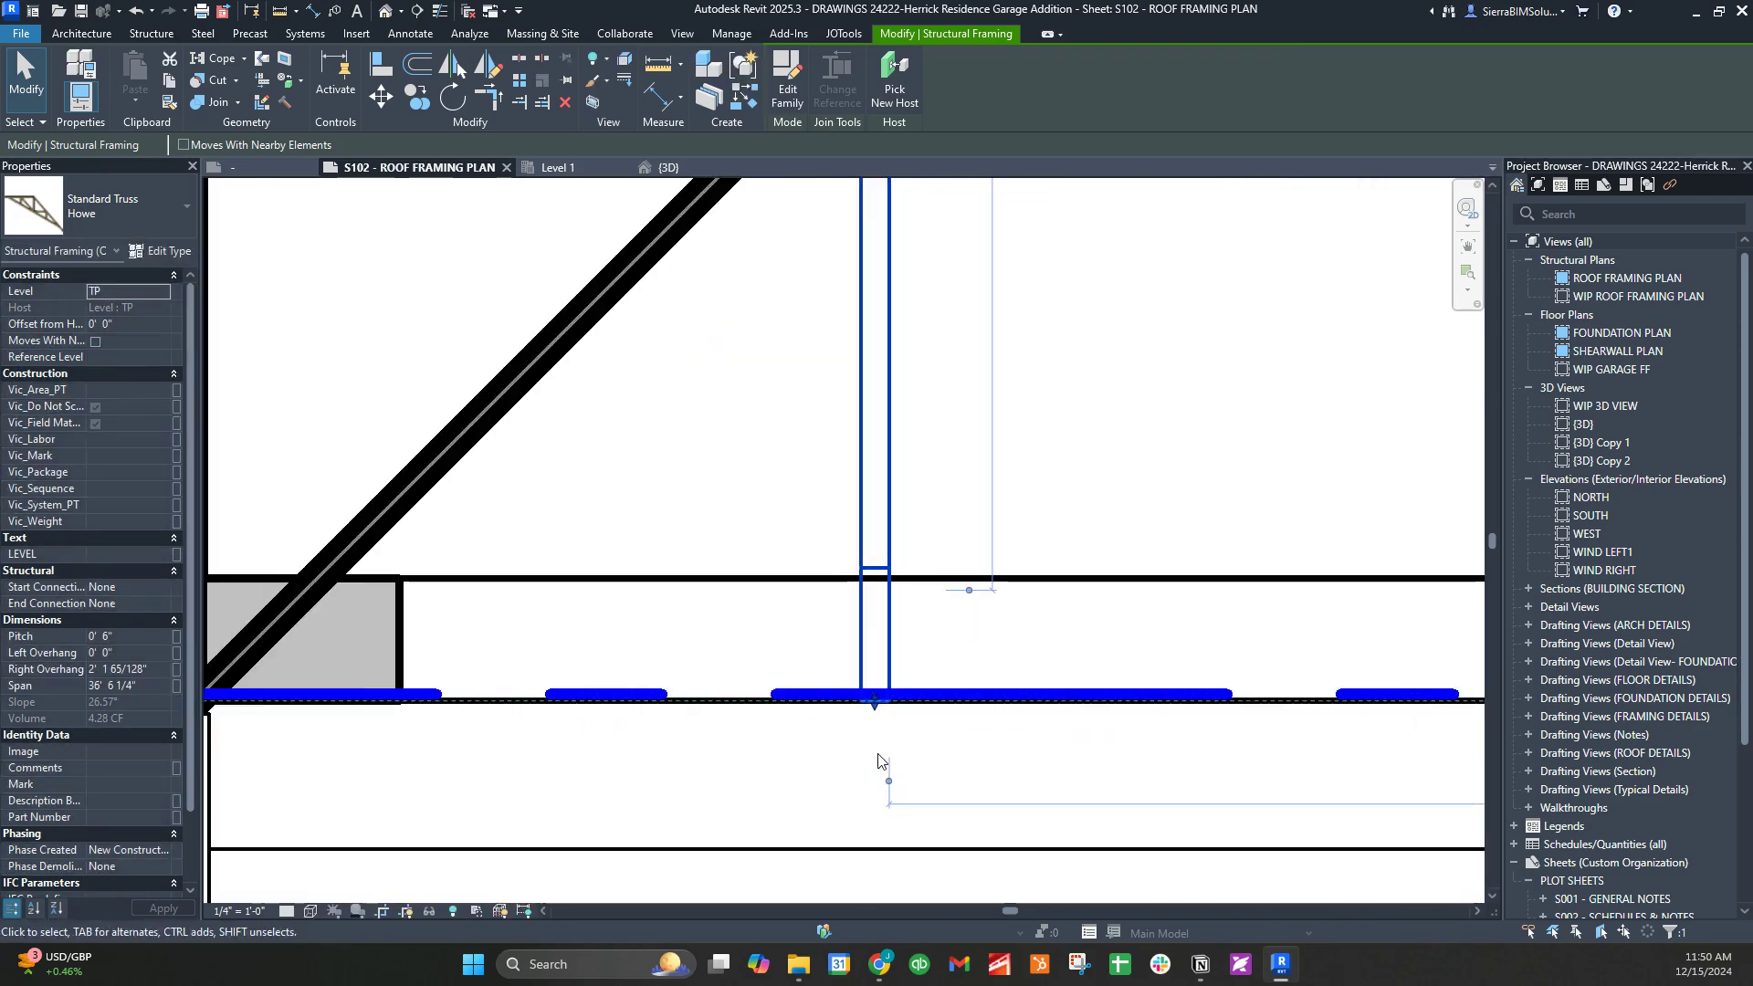
Set the truss's pitch to 0' 4"
scroll(879, 761, down, 3)
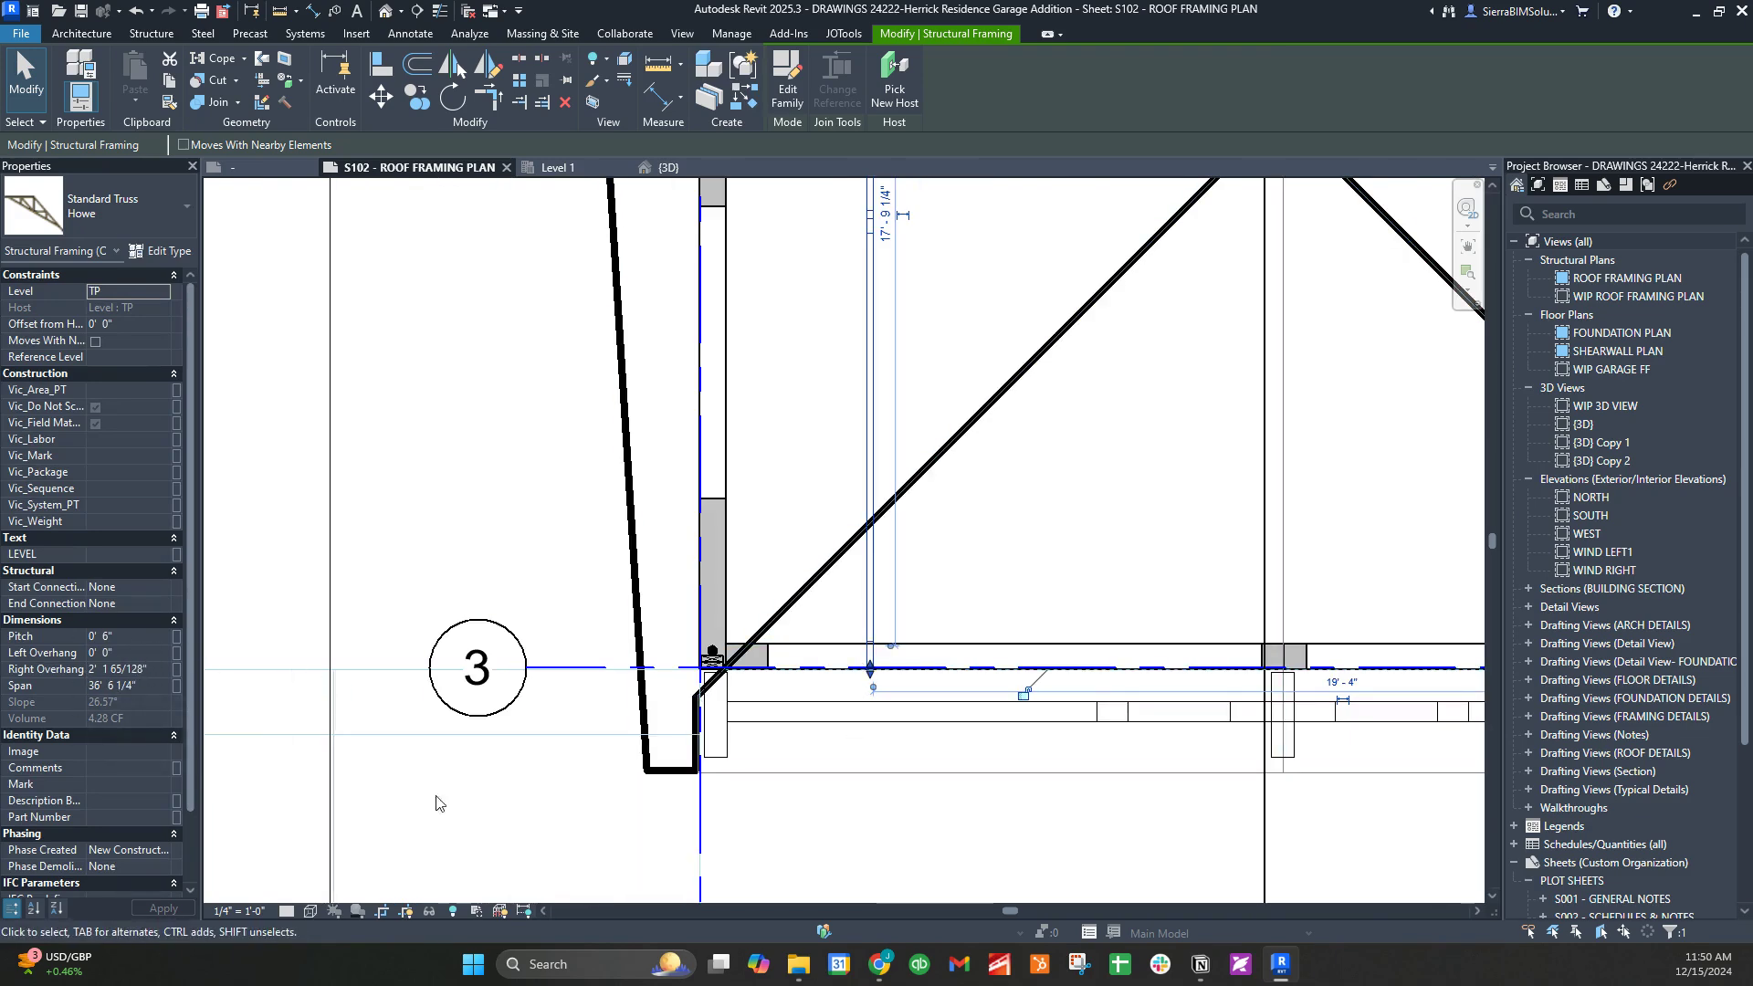
scroll(898, 684, up, 3)
scroll(898, 685, down, 2)
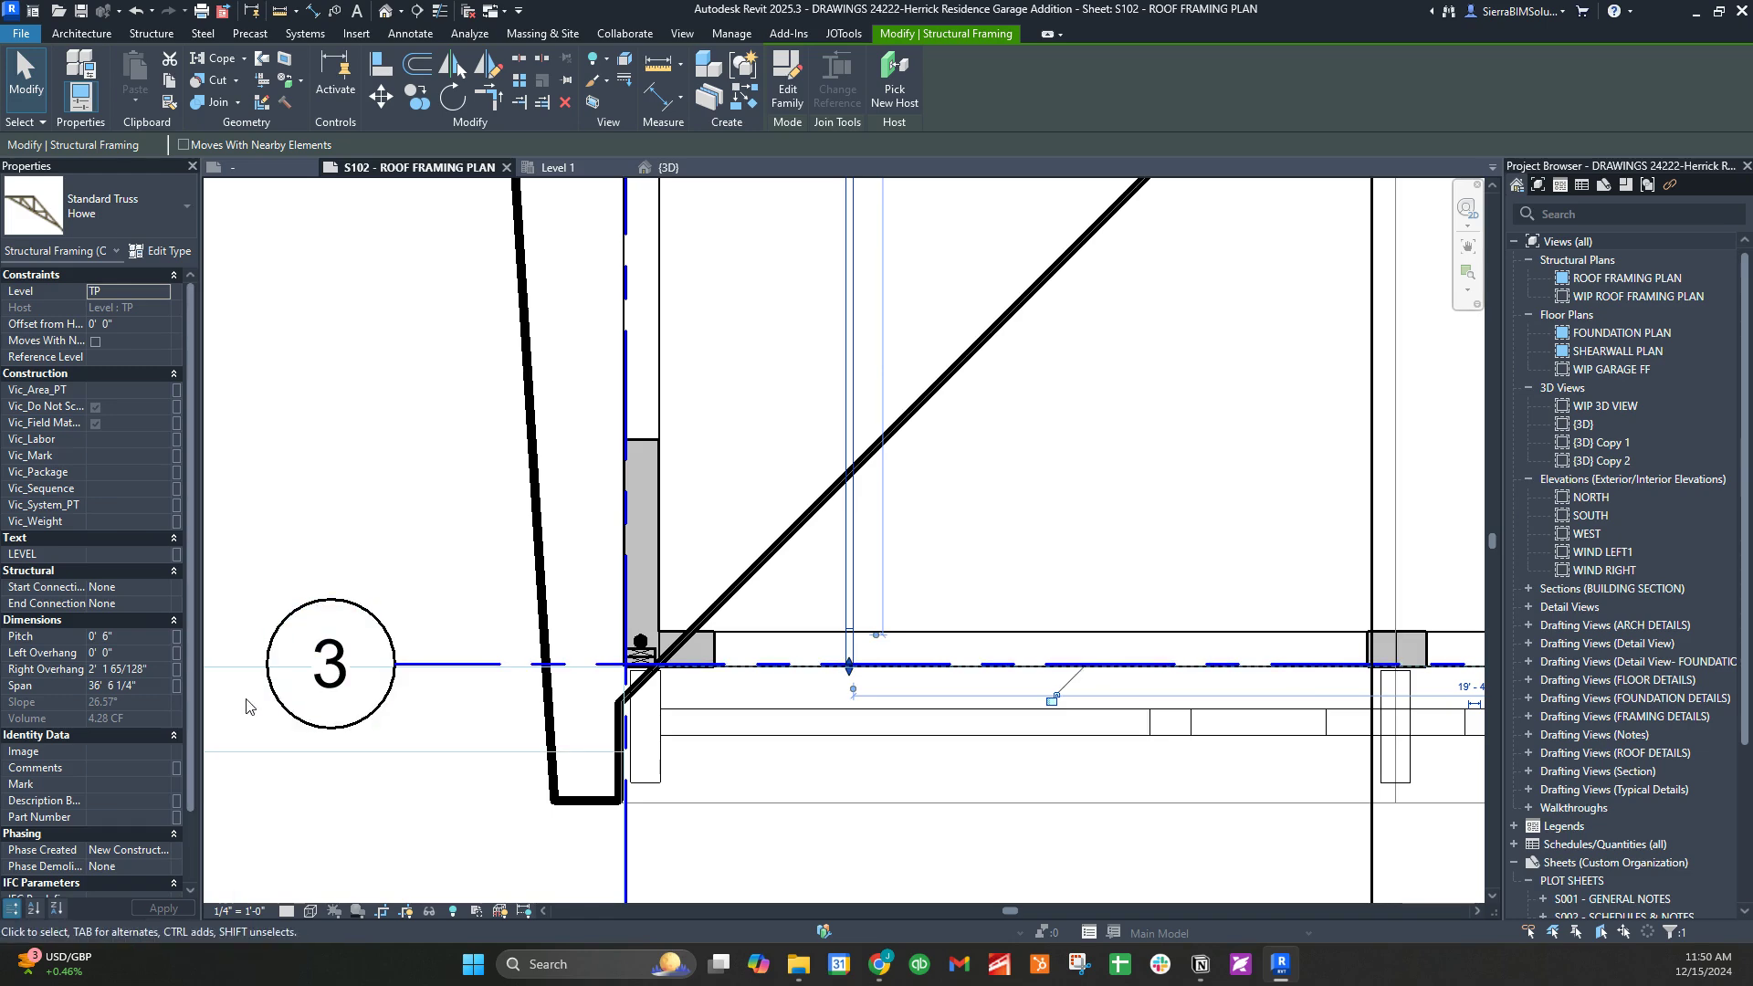
scroll(921, 656, down, 3)
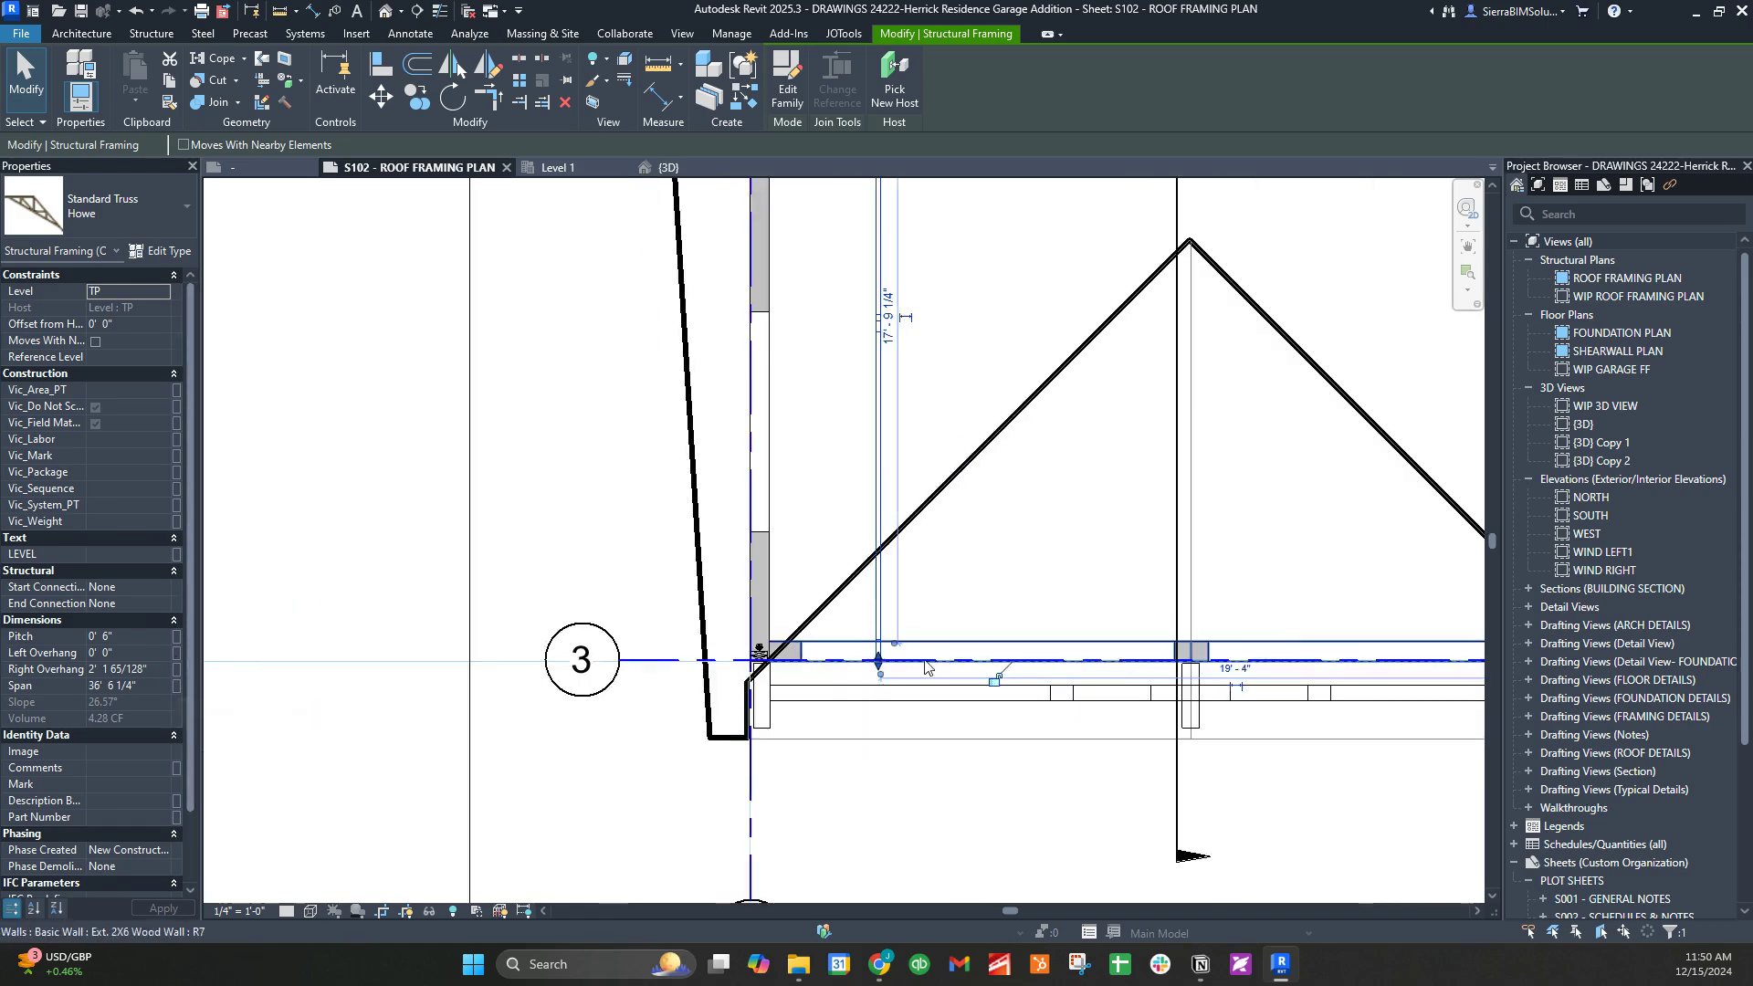
click(829, 396)
click(882, 427)
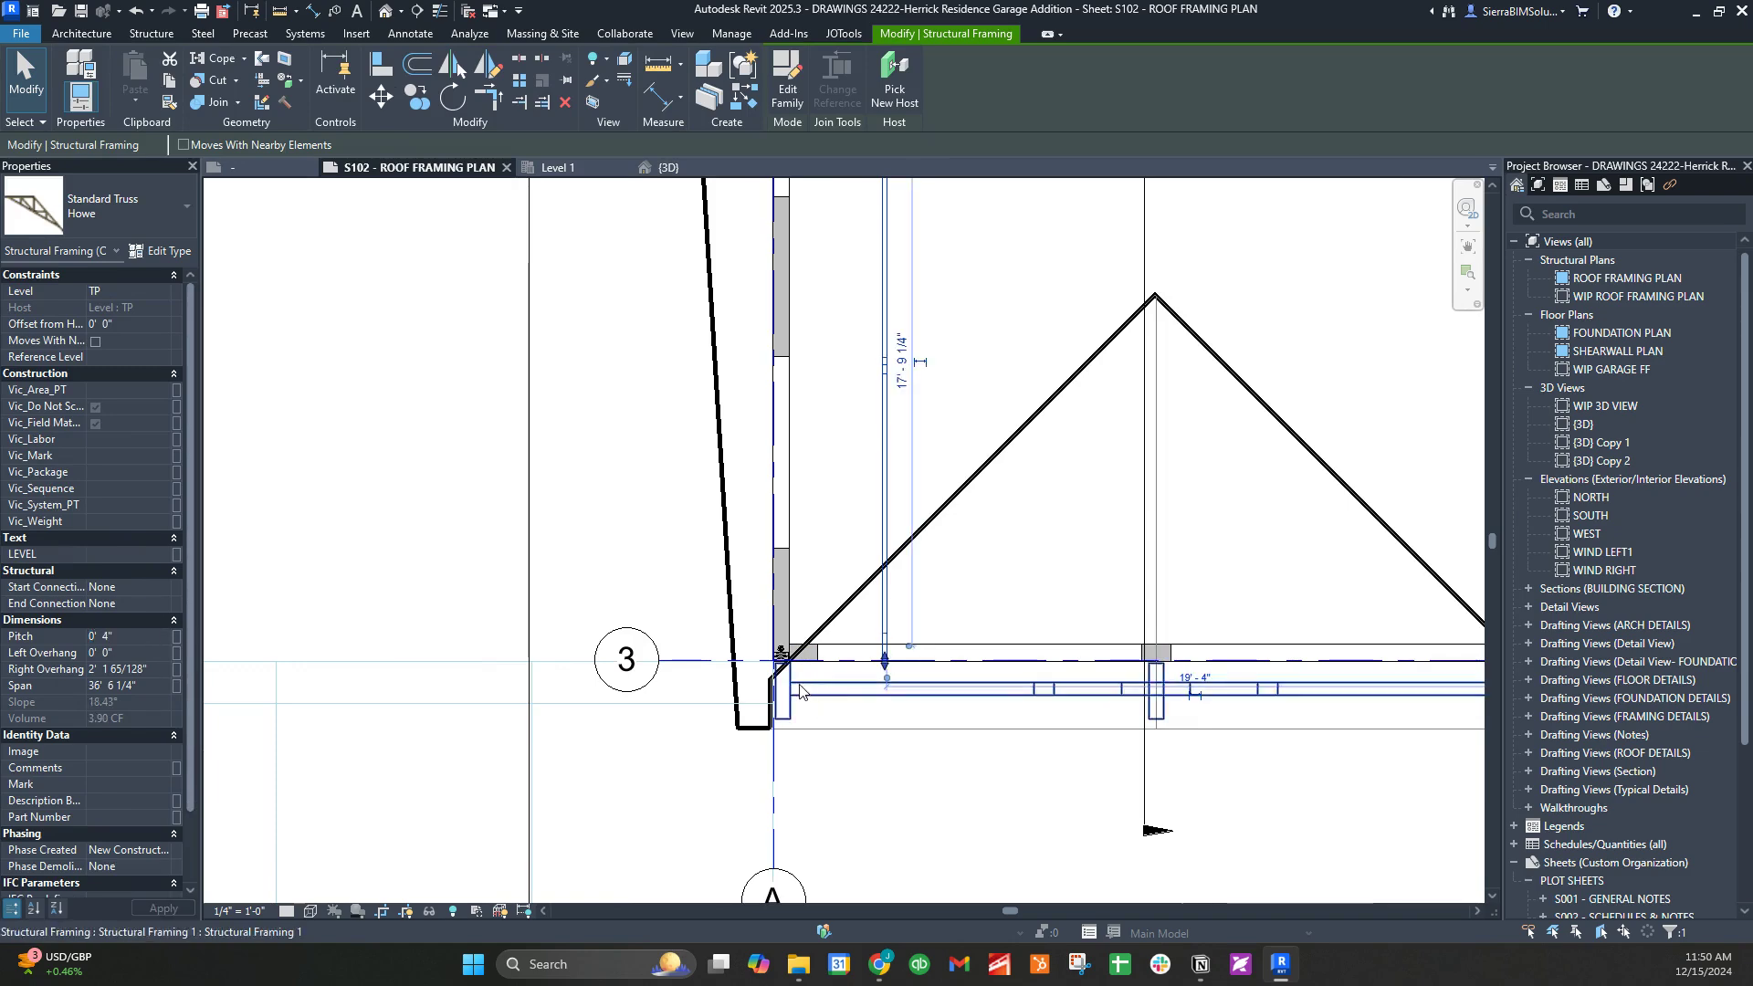
click(849, 616)
Pull the truss's upper overhang back to grid 1 so the right overhang is 0' 0"
scroll(849, 626, down, 2)
middle_drag(895, 413, 859, 873)
scroll(814, 480, up, 2)
click(837, 388)
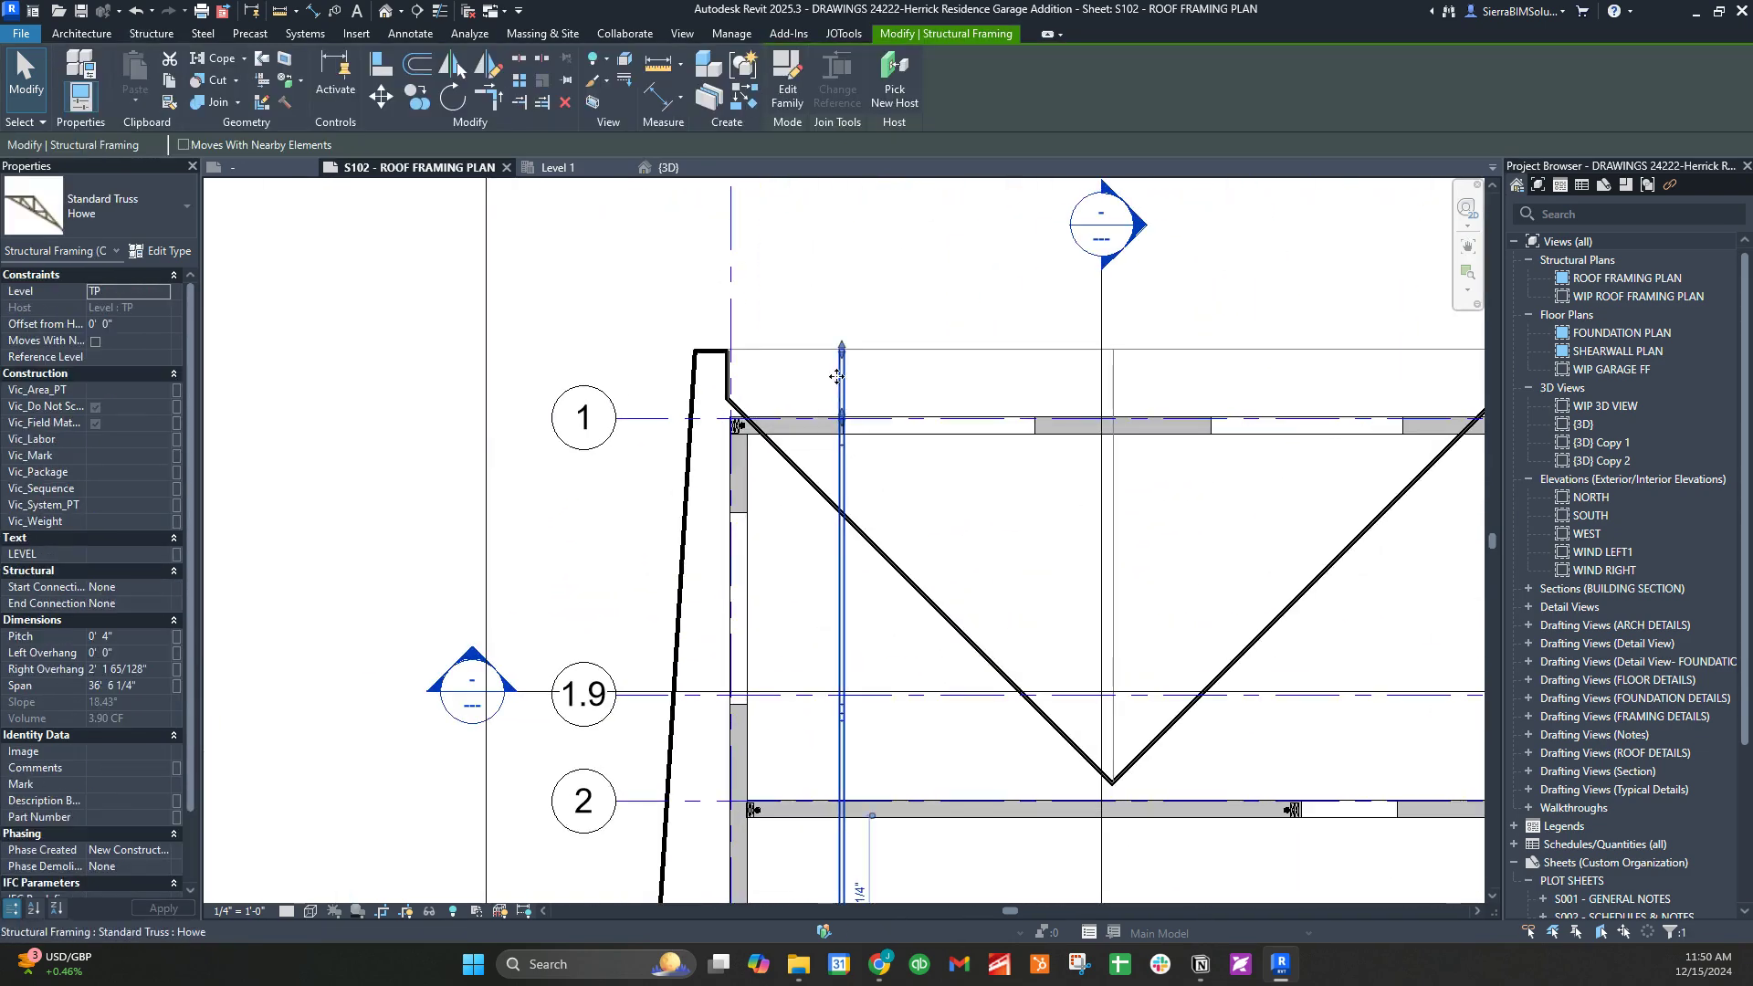
scroll(843, 356, up, 3)
drag(863, 494, 944, 366)
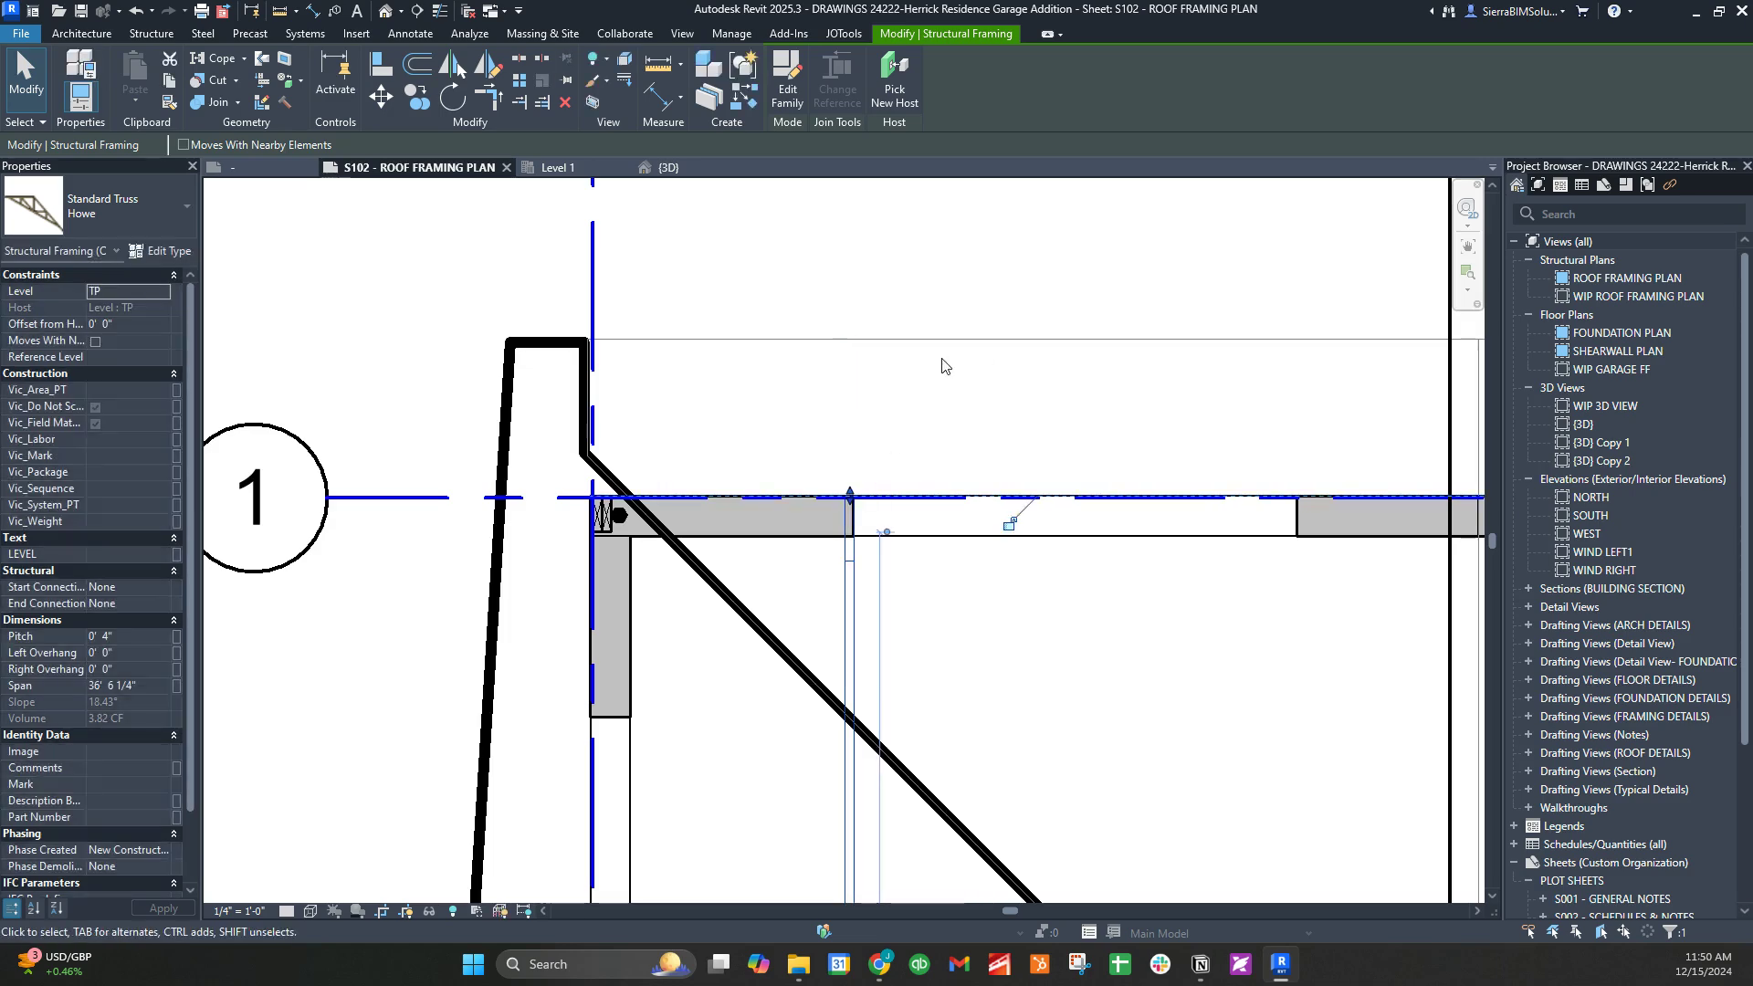
Open the 3D view and examine how the Howe truss sits beneath the garage addition's gable roof
scroll(878, 450, down, 2)
click(603, 214)
click(854, 545)
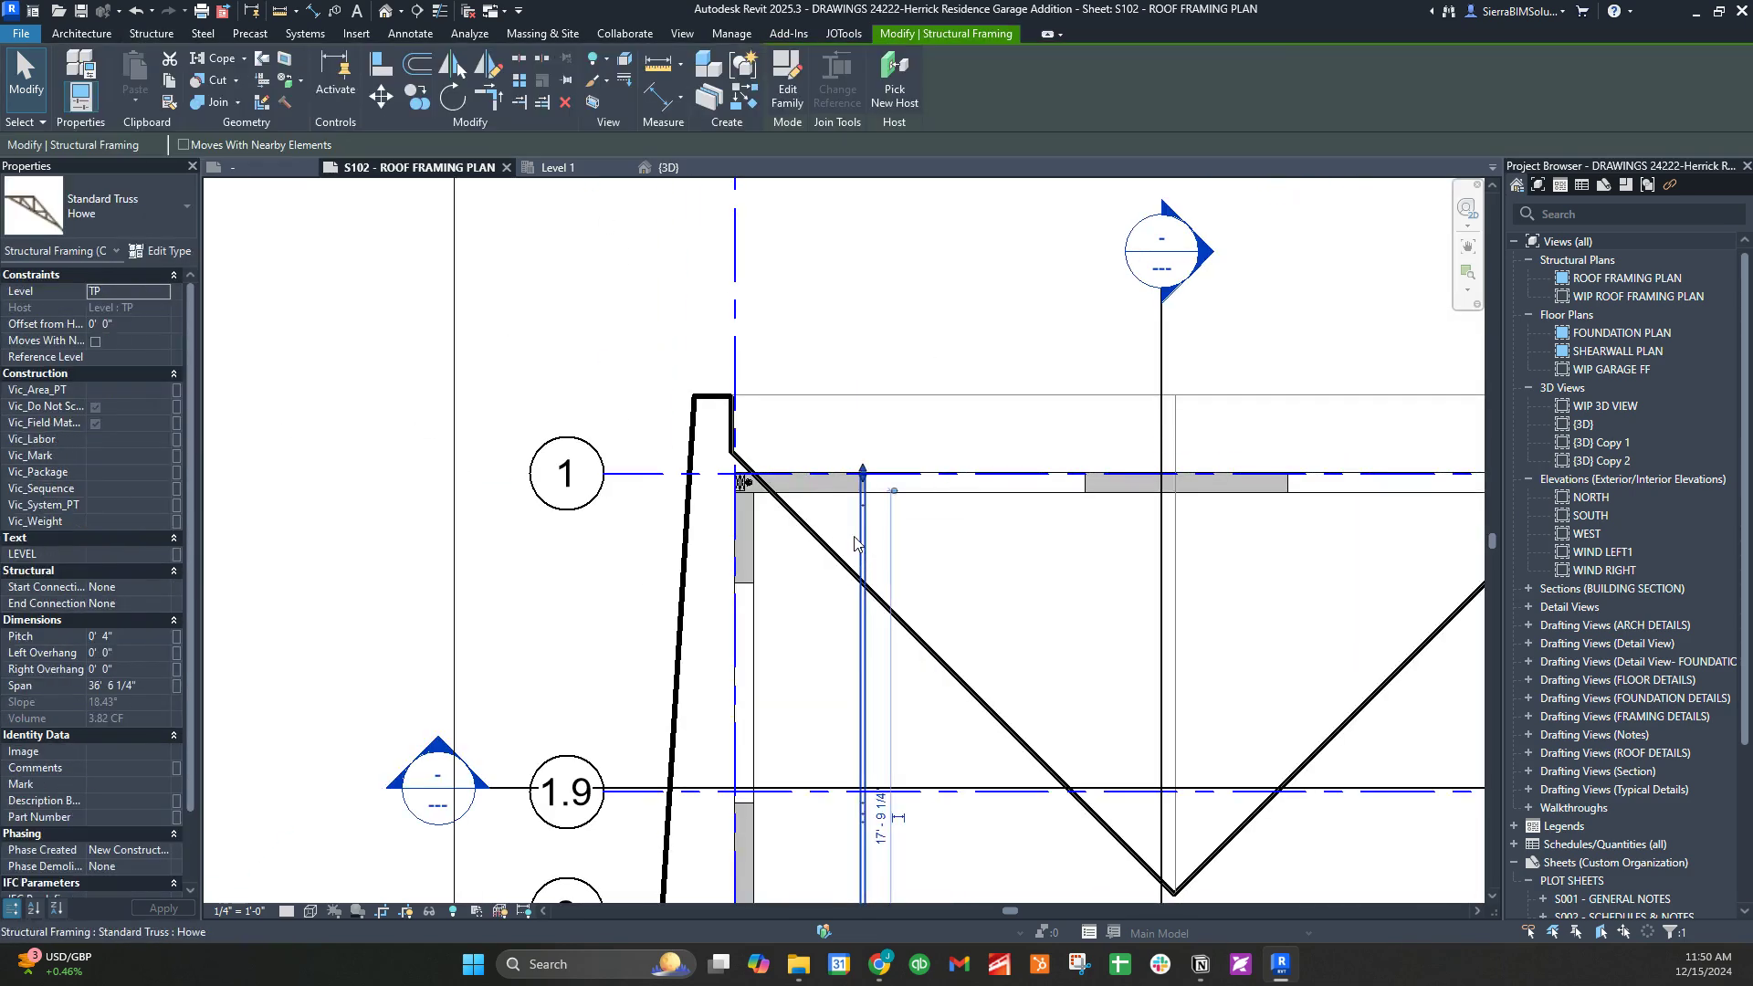
click(665, 167)
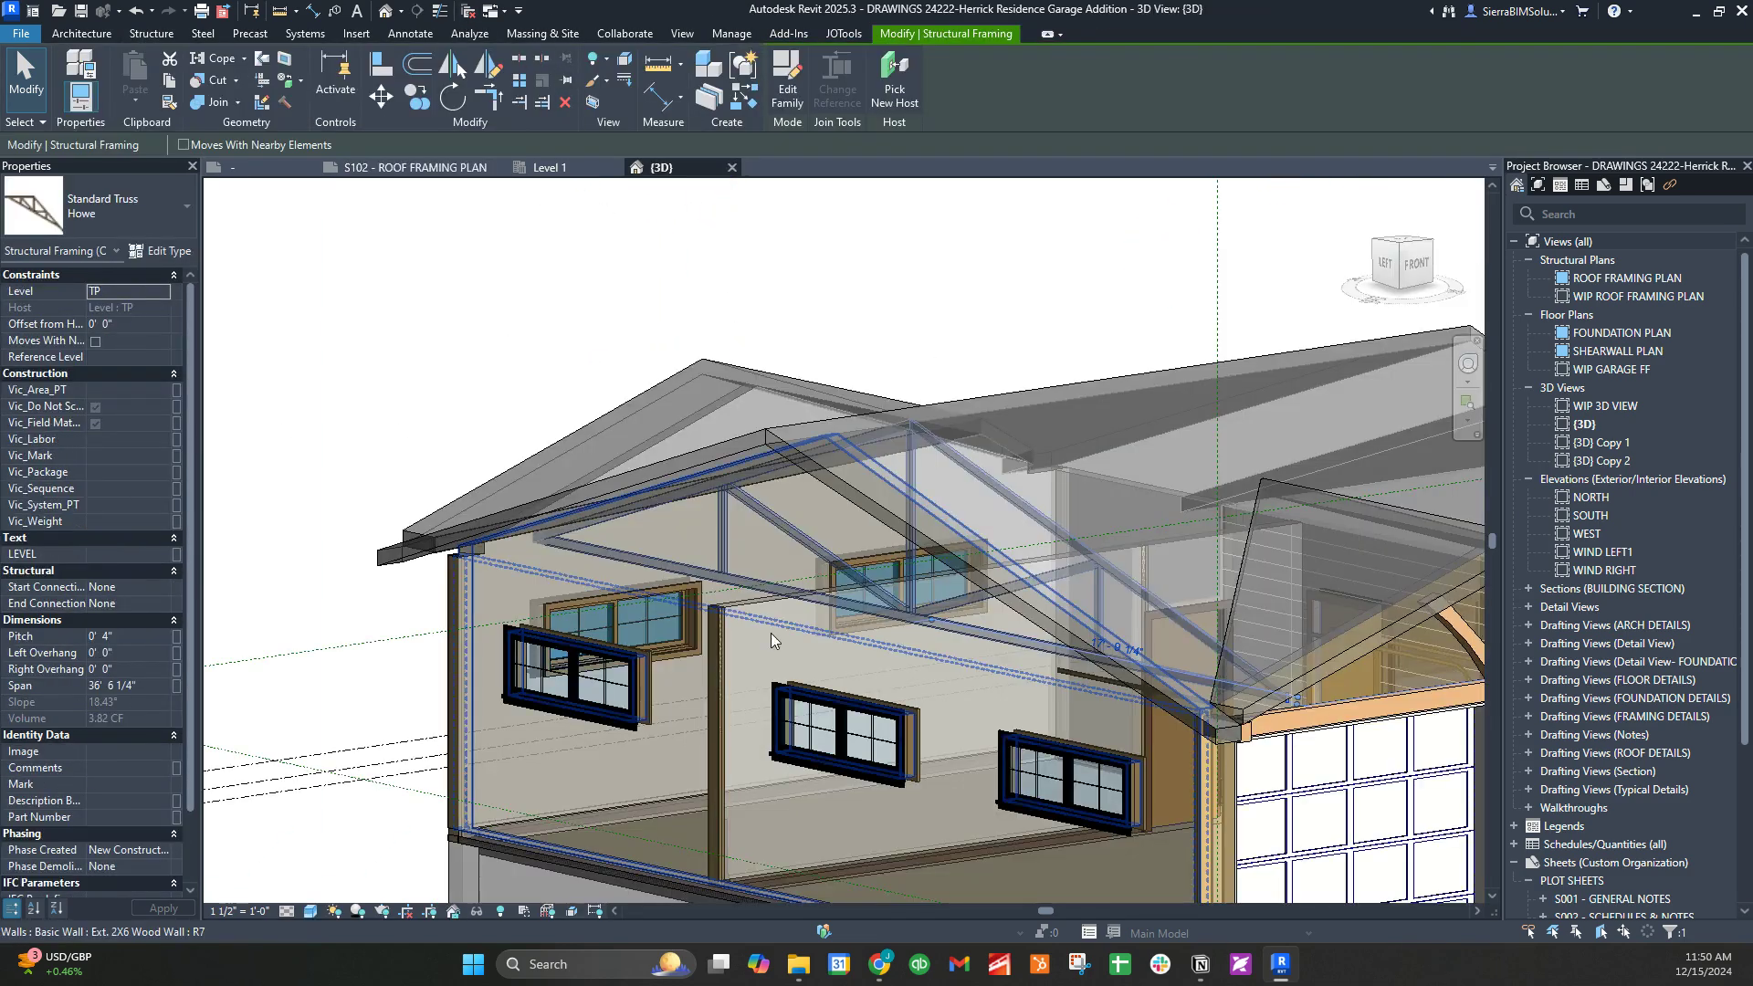
shift+middle_drag(771, 633, 1033, 605)
key(Escape)
click(902, 612)
shift+middle_drag(902, 612, 782, 524)
key(Escape)
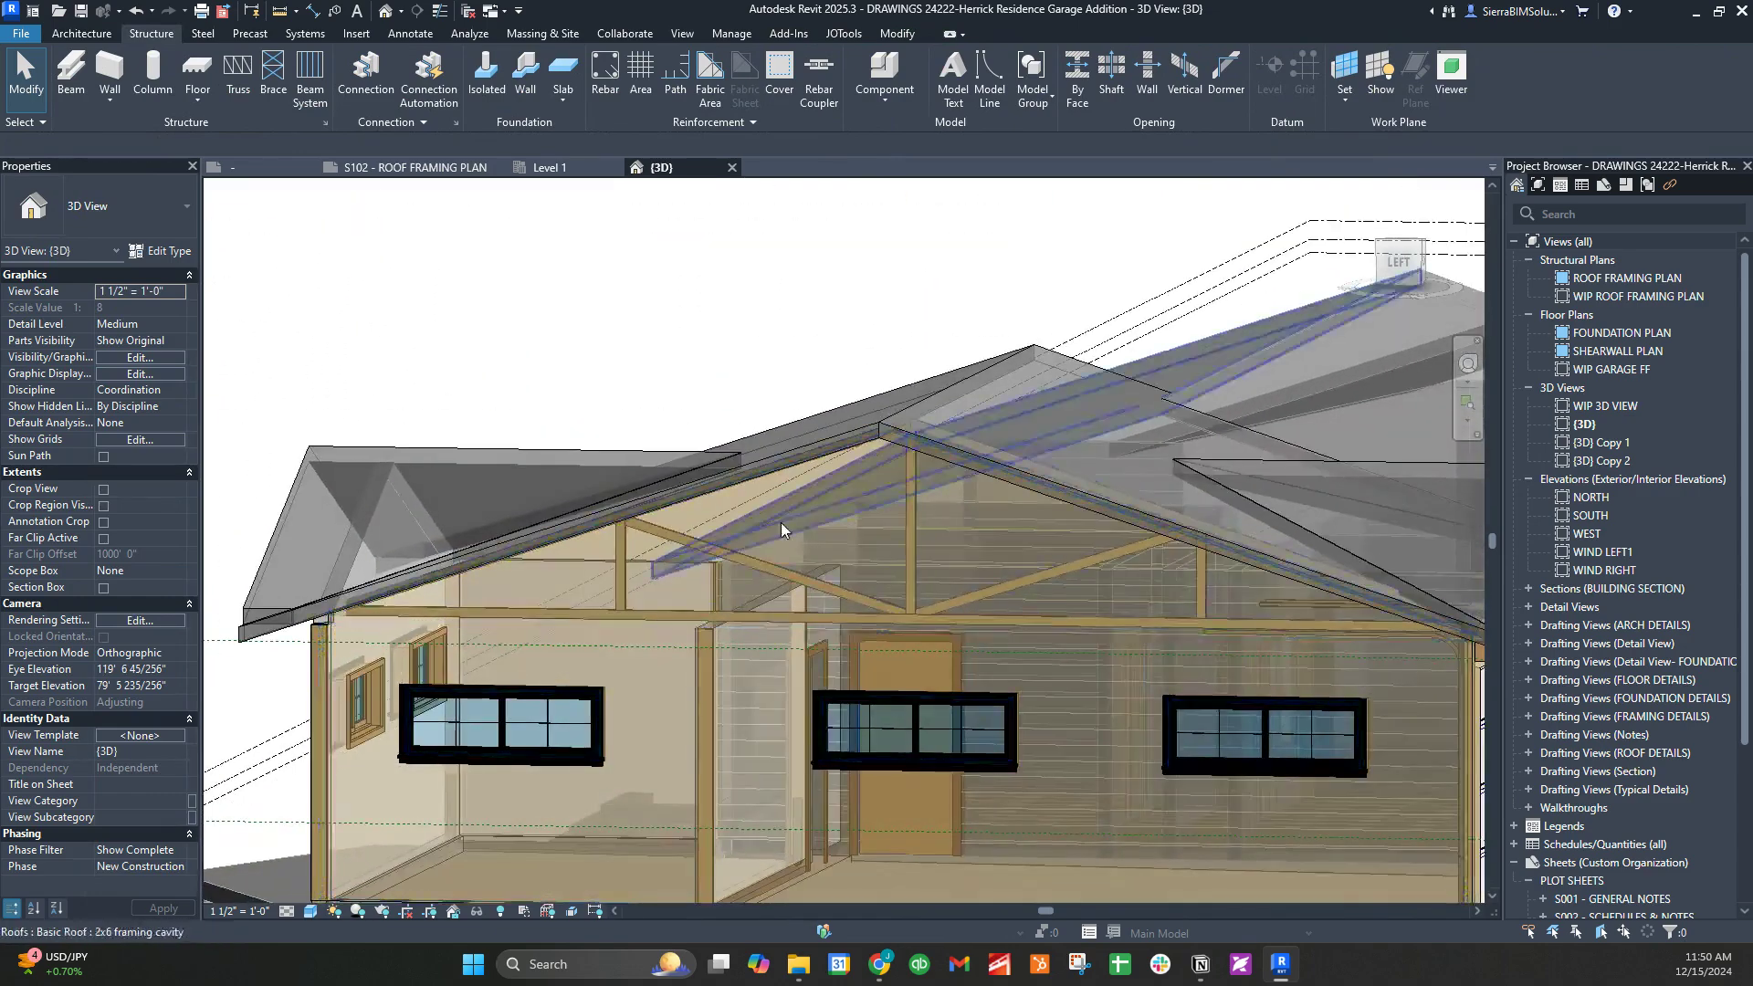
Change both gable roofs above the truss to the Basic Roof type 5/8" PLYWOOD
click(886, 420)
key(Escape)
click(795, 450)
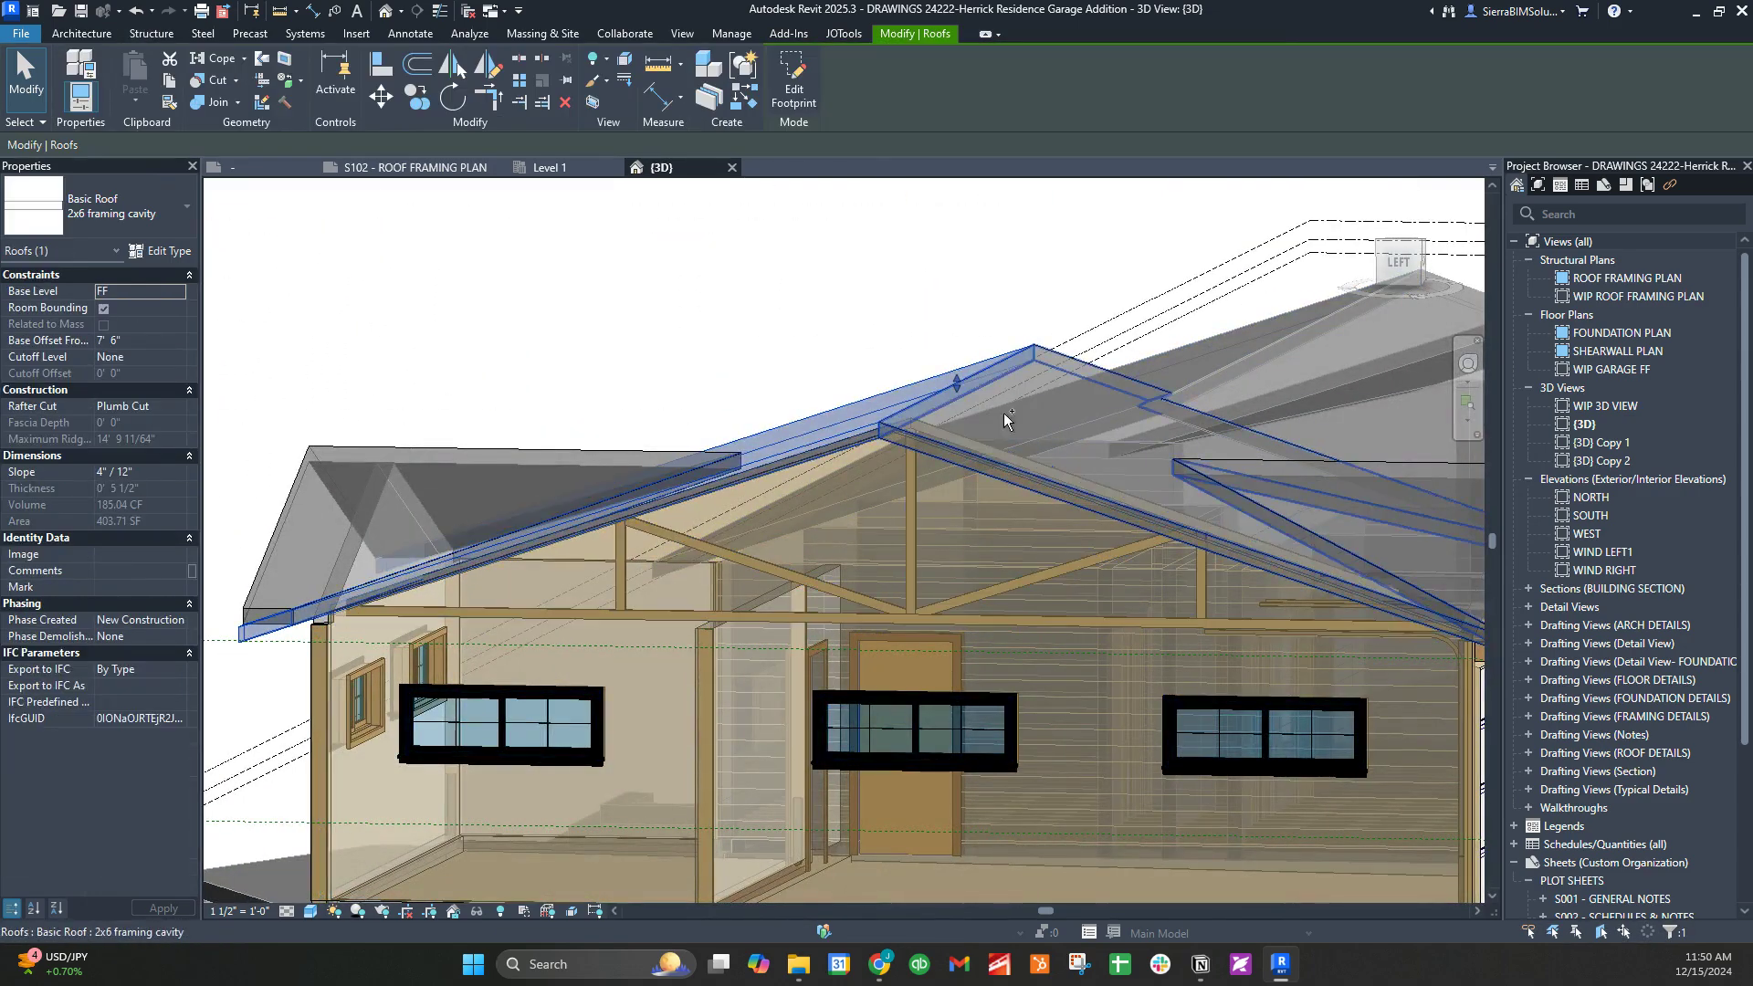
key(Escape)
click(1041, 358)
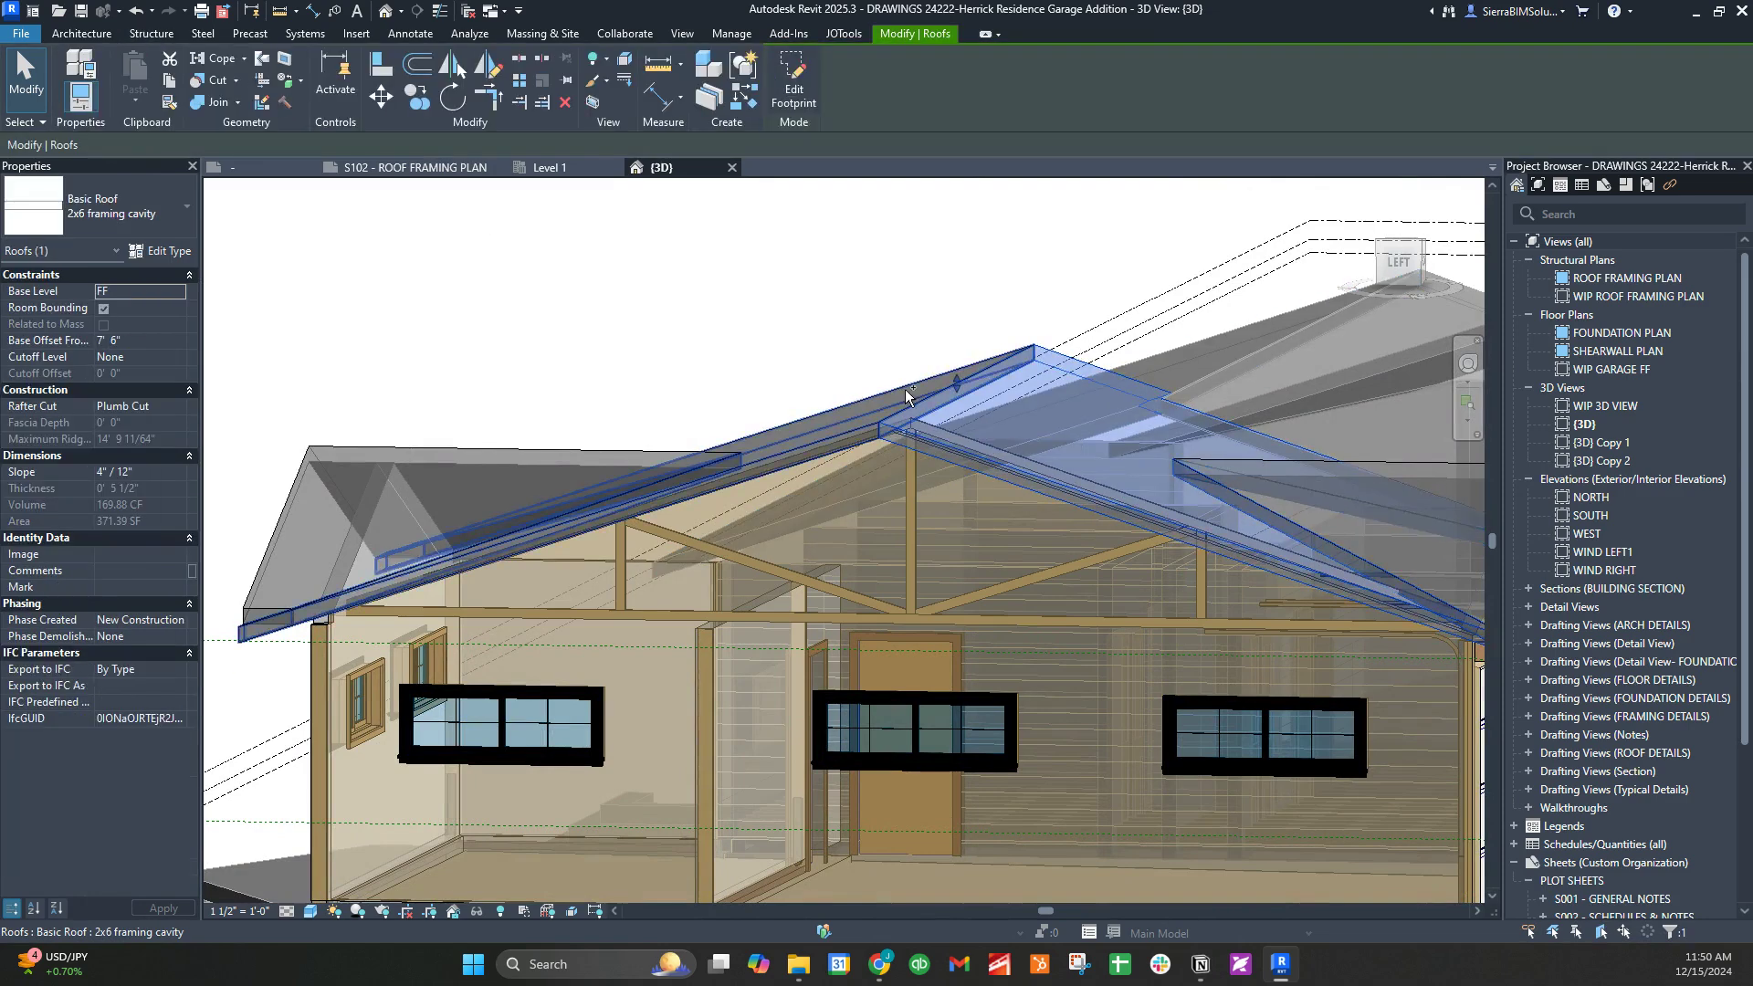
ctrl+click(951, 379)
click(109, 220)
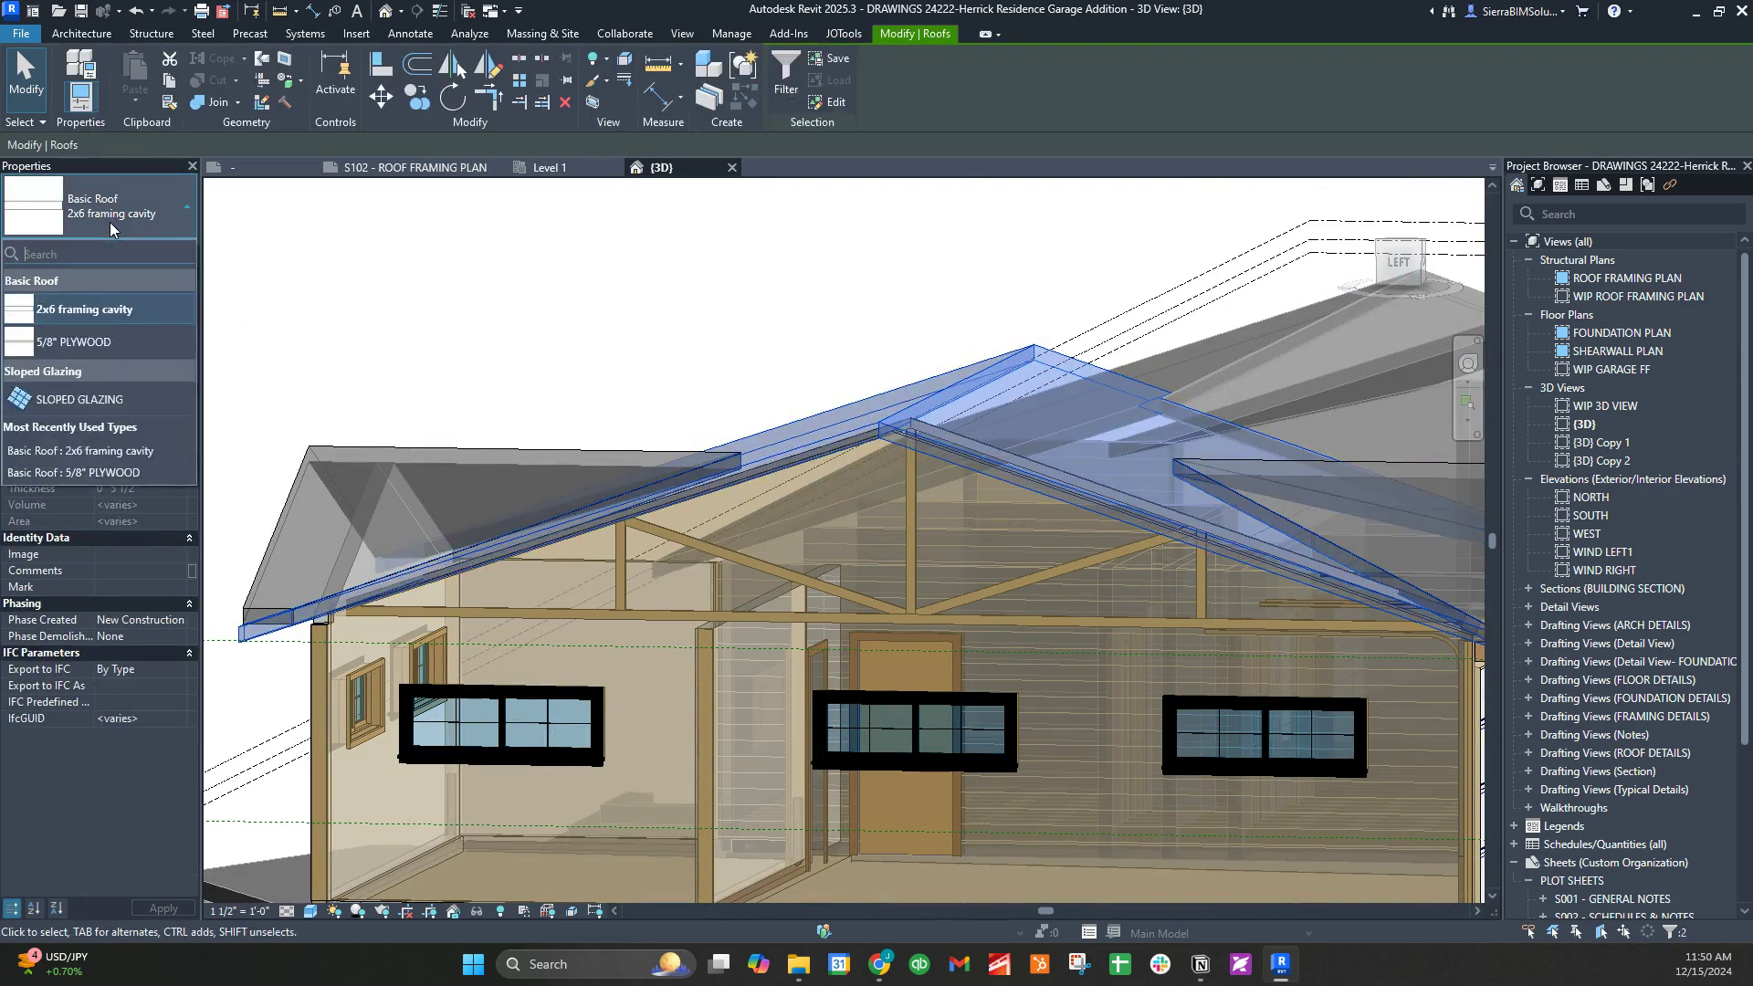
click(114, 341)
key(Escape)
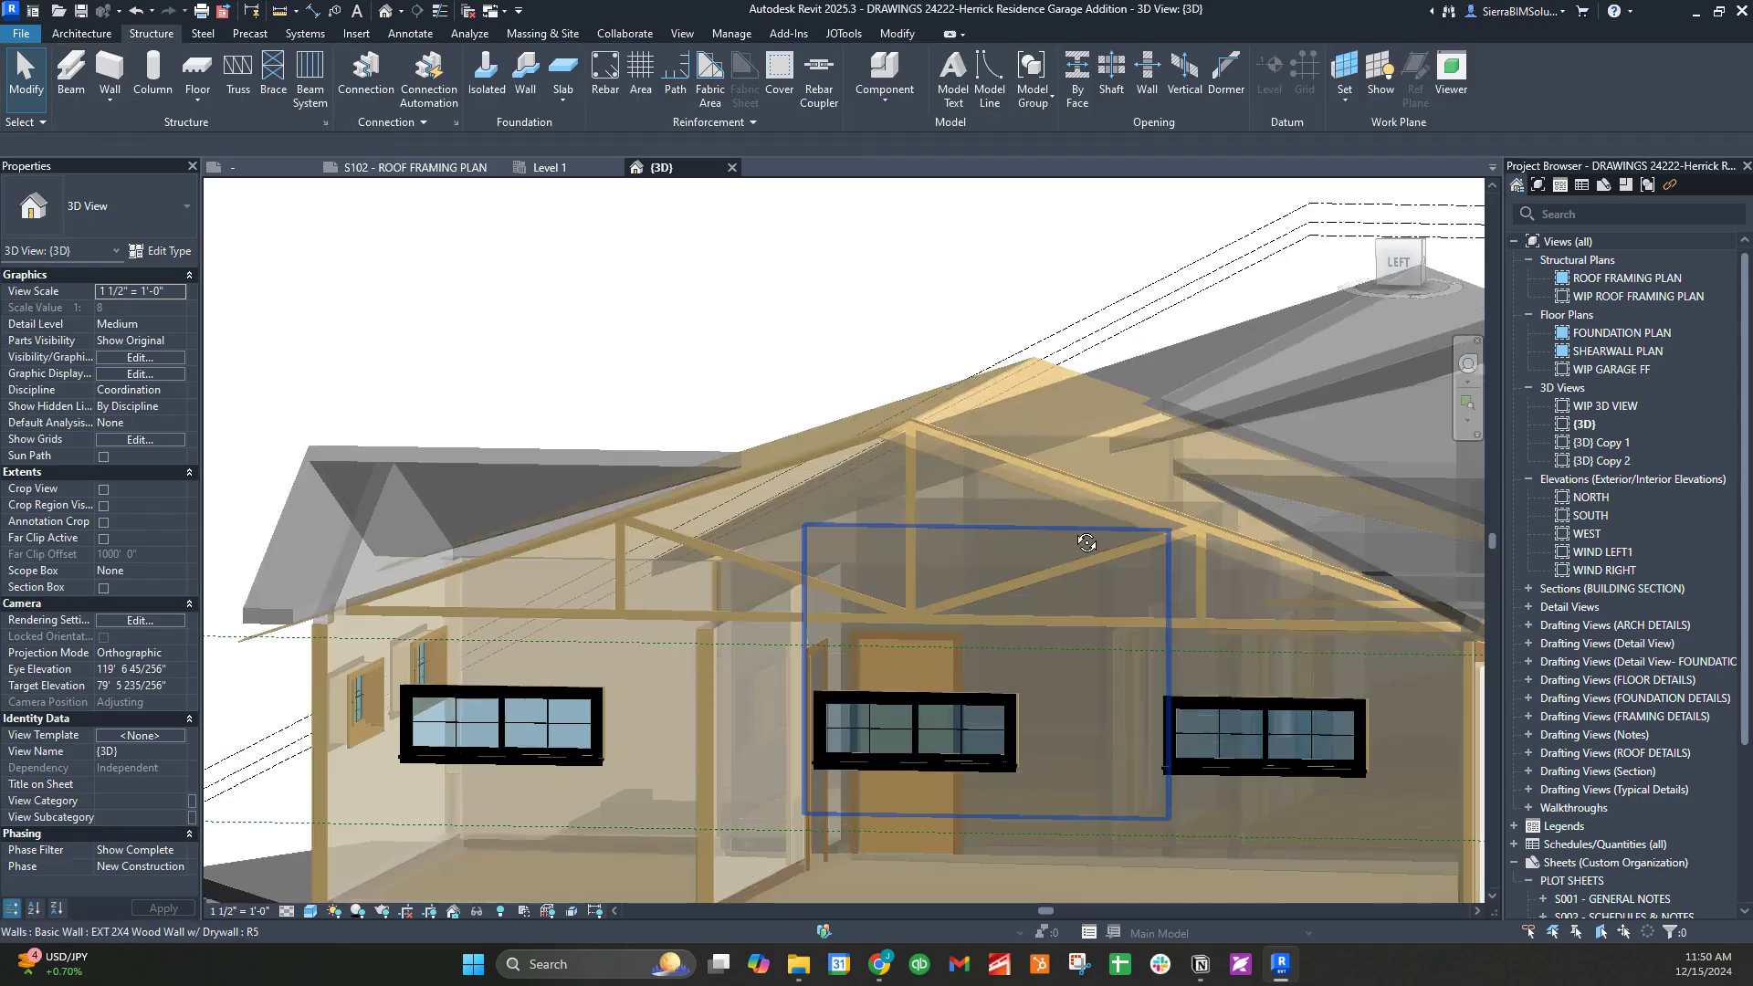
Set the base level of both plywood roofs to TP with a base offset of 0' 0"
shift+middle_drag(1087, 540, 996, 454)
click(966, 449)
key(Escape)
click(899, 503)
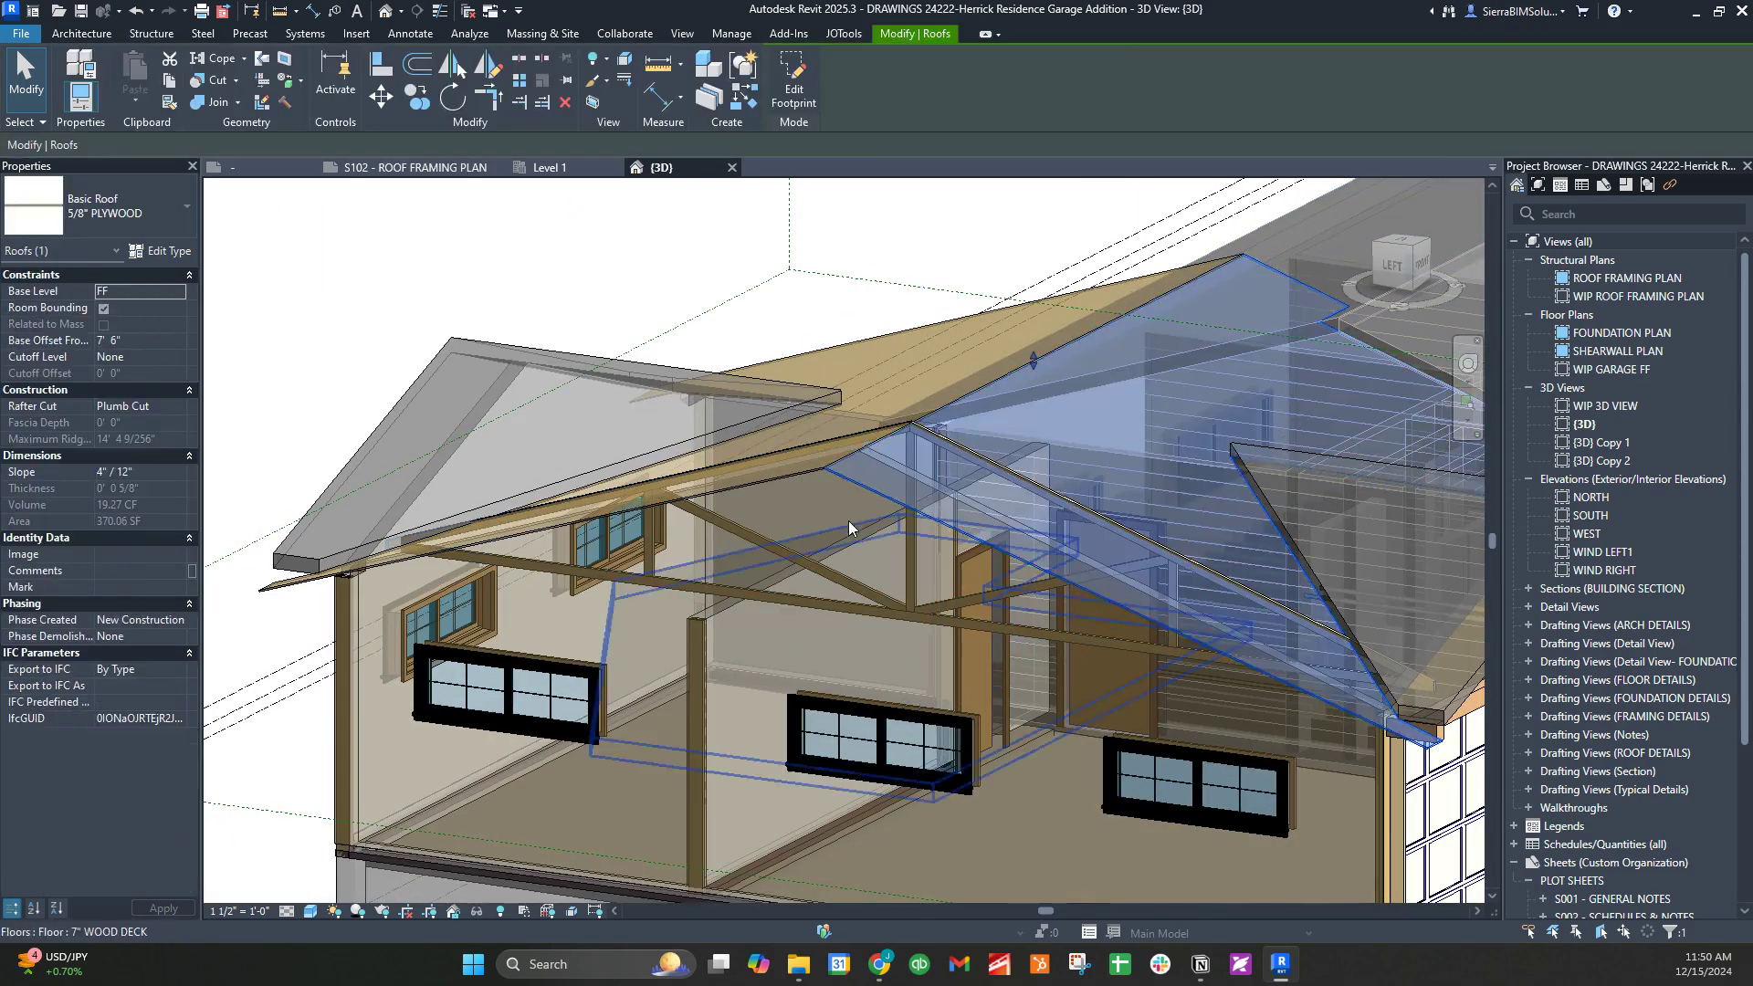
key(Escape)
click(844, 482)
ctrl+click(759, 488)
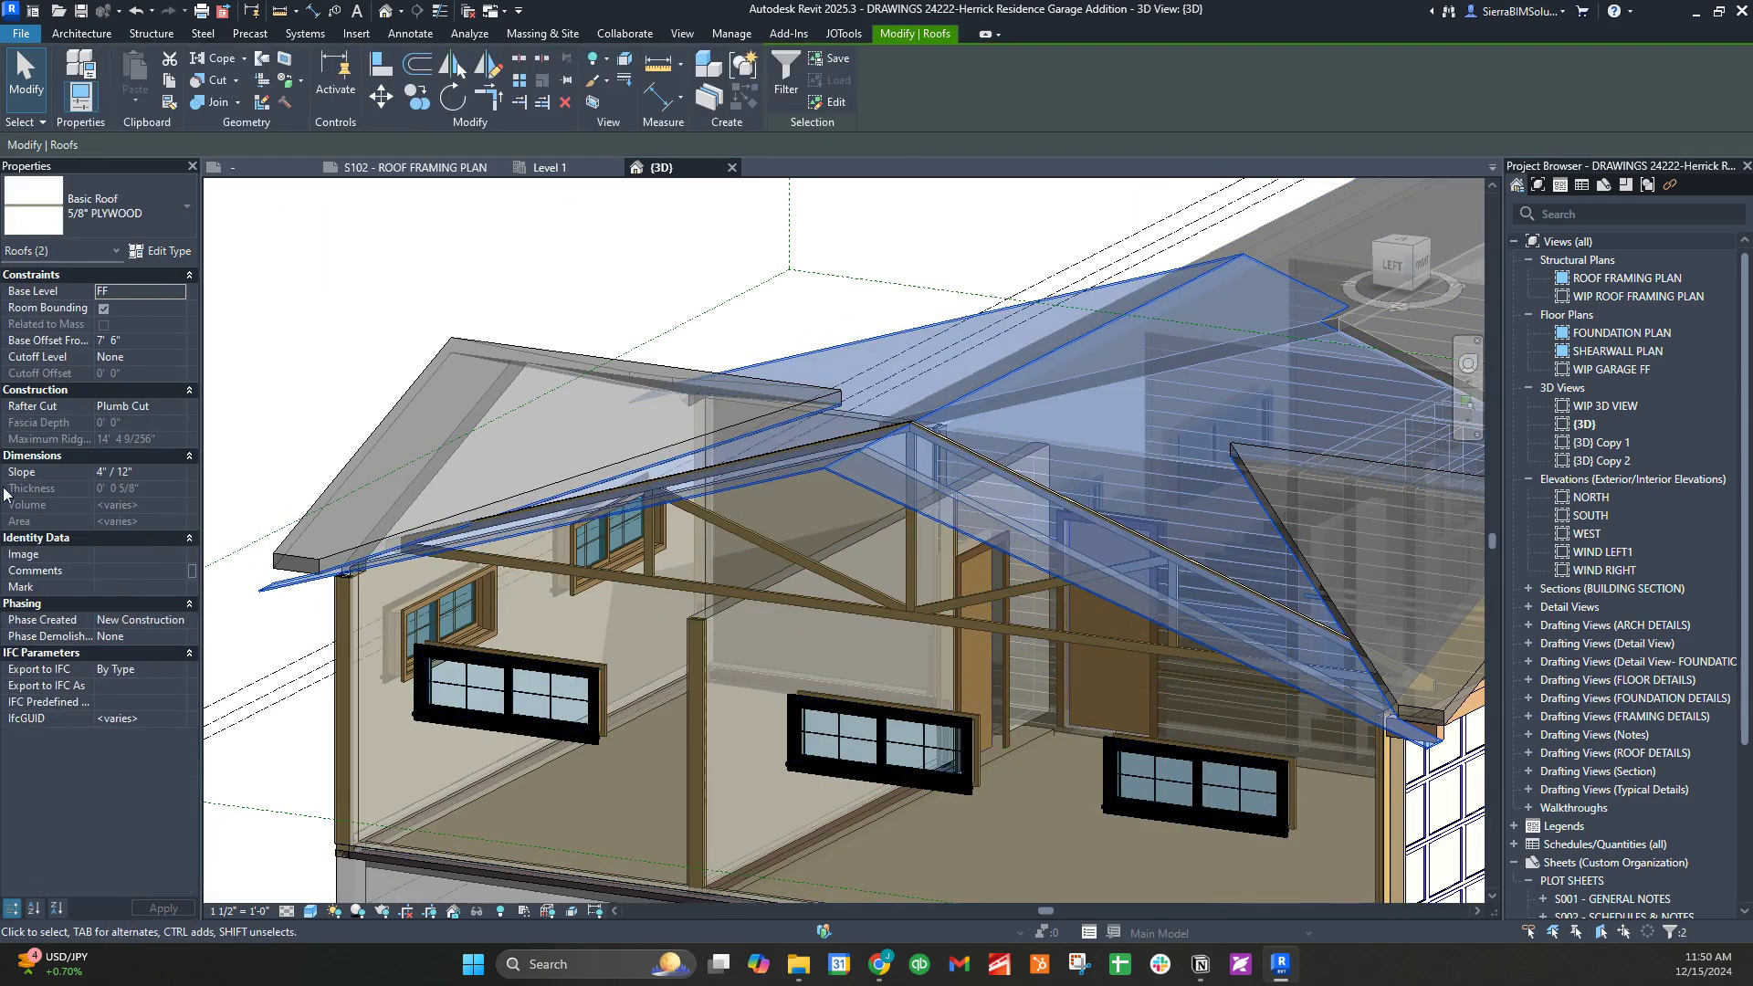
click(178, 290)
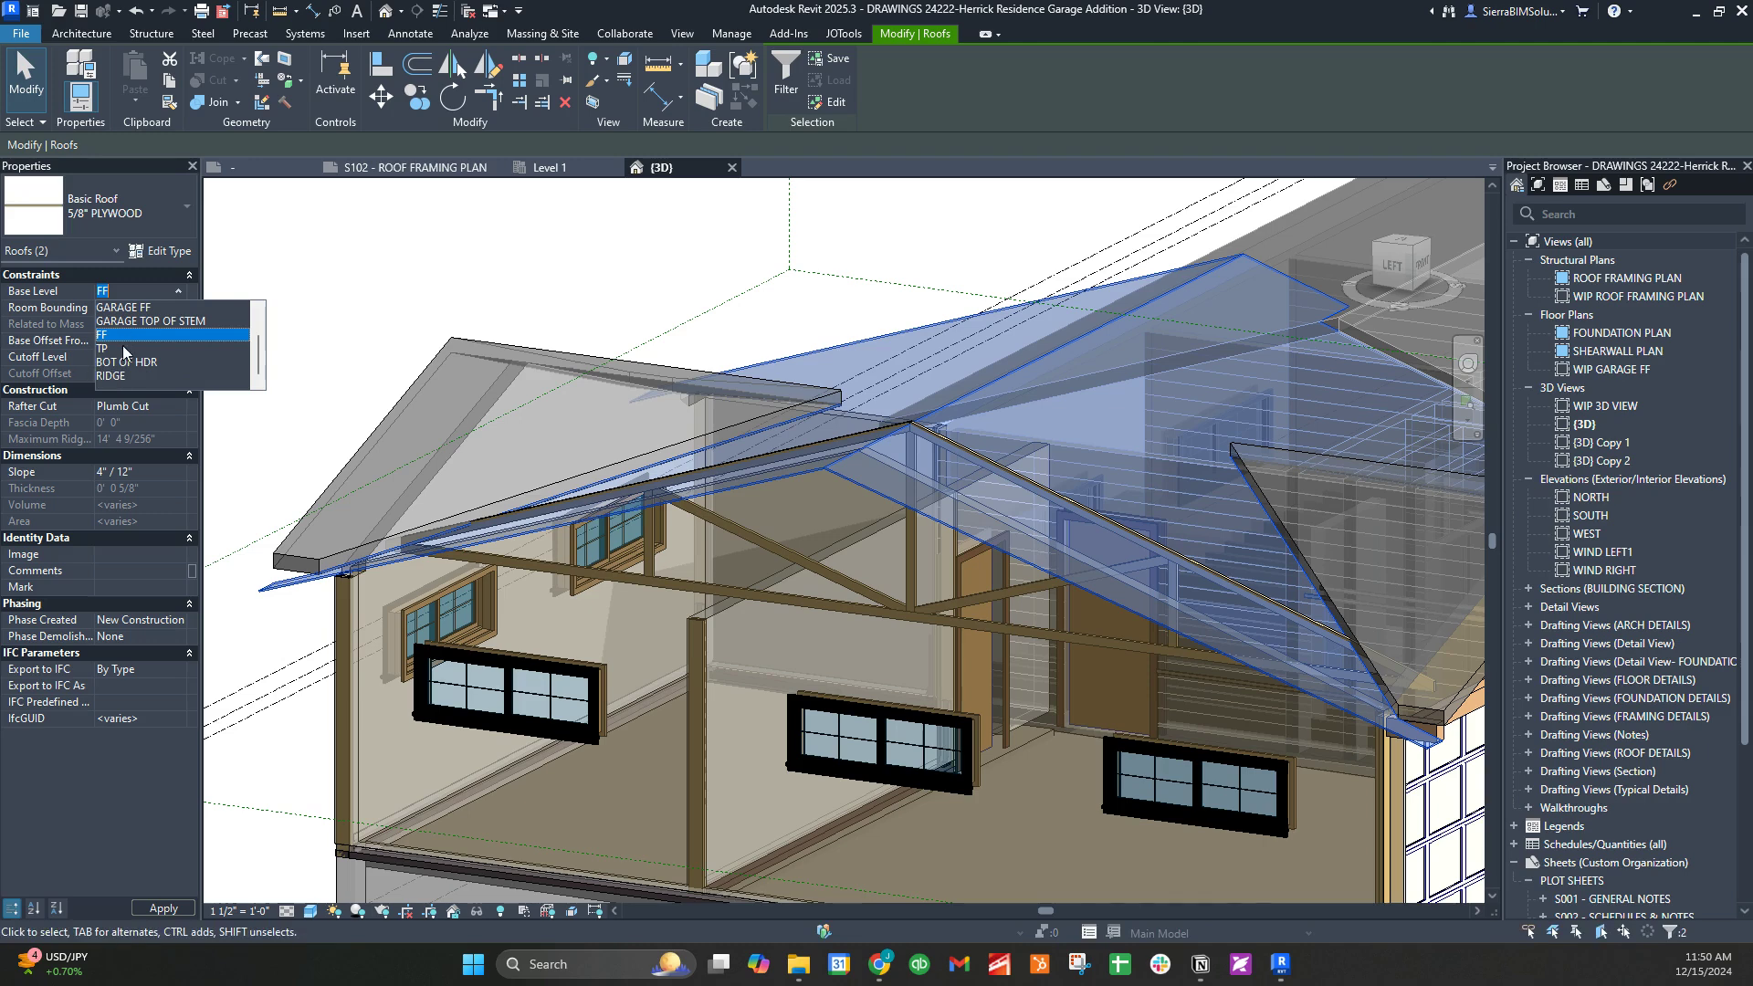
click(122, 348)
click(756, 543)
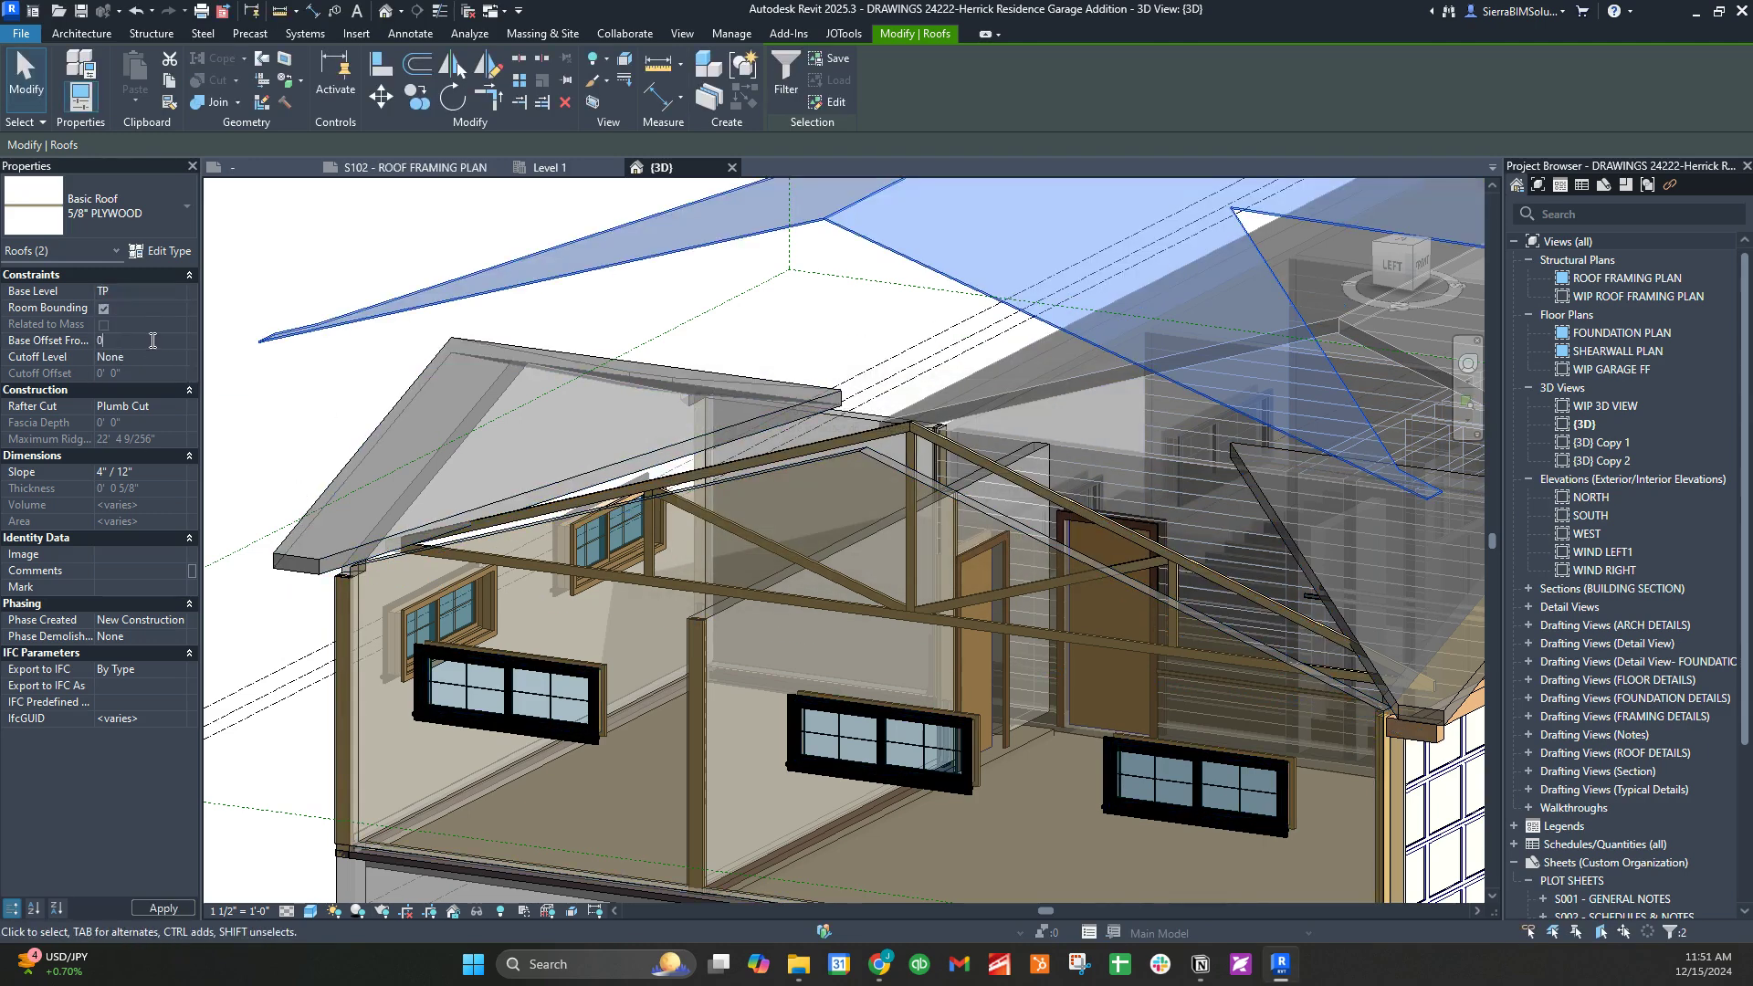
Inspect the fit of the plywood roofs over the truss in the left side view of the 3D model
scroll(756, 551, down, 2)
shift+middle_drag(913, 602, 762, 589)
key(Escape)
shift+middle_drag(1075, 685, 1221, 584)
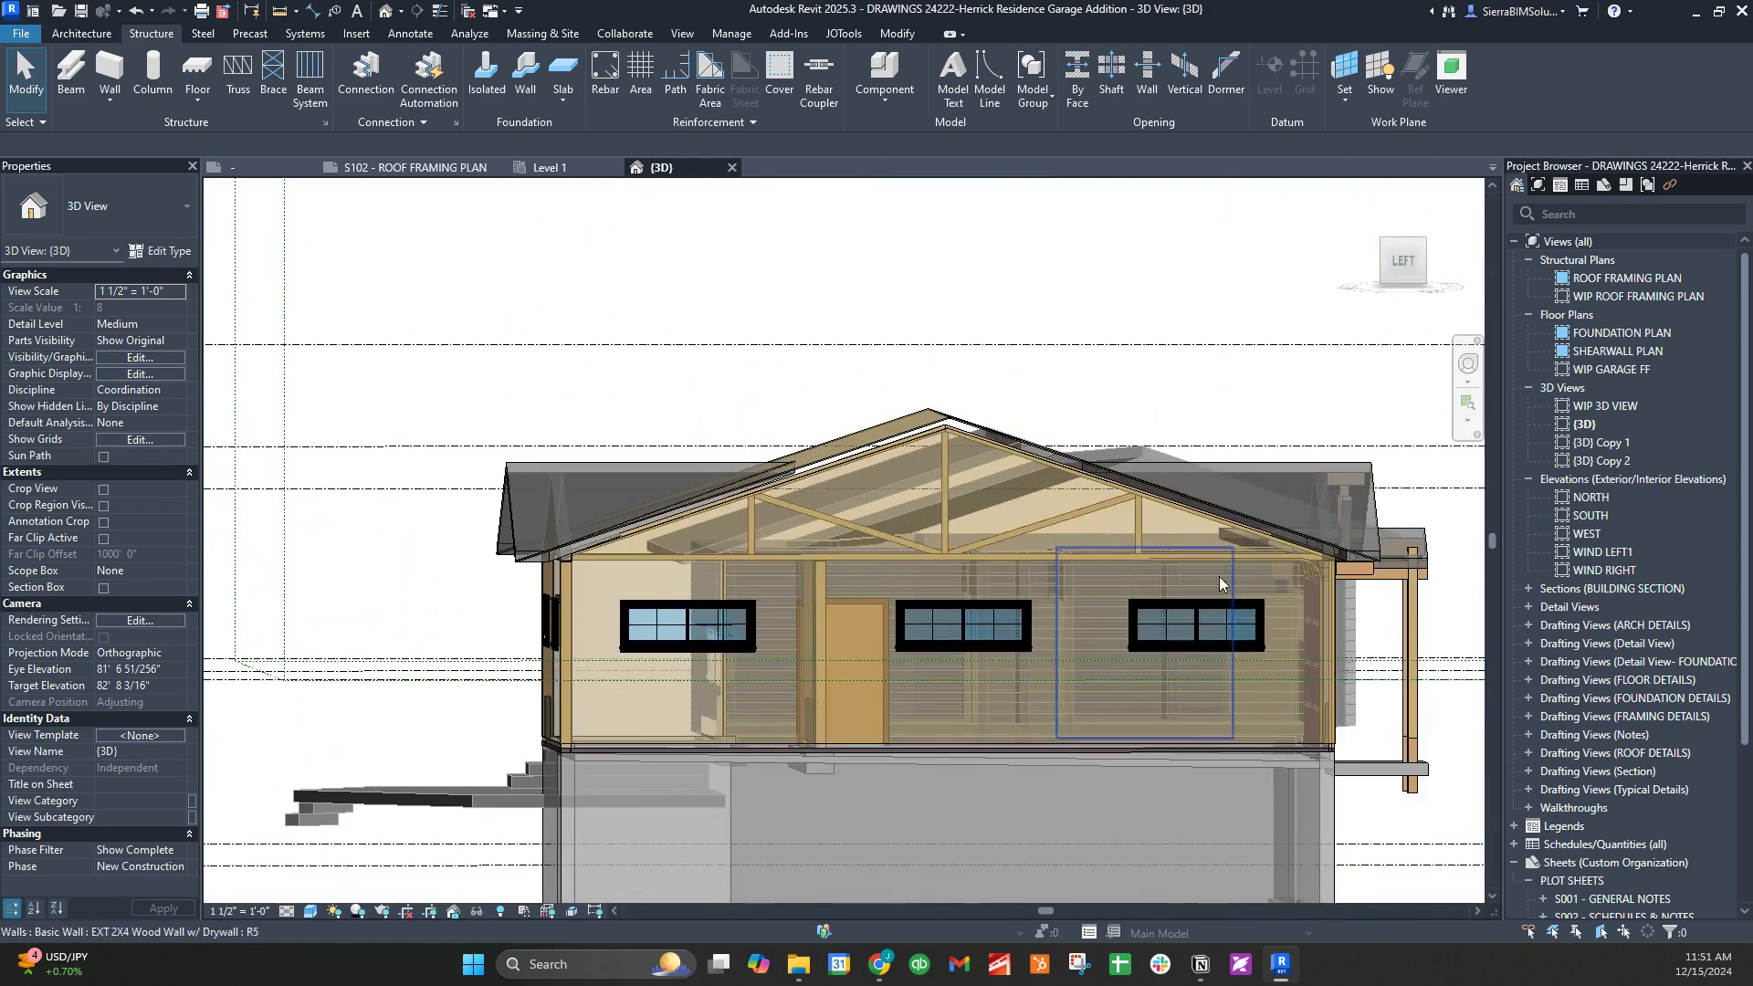
click(975, 435)
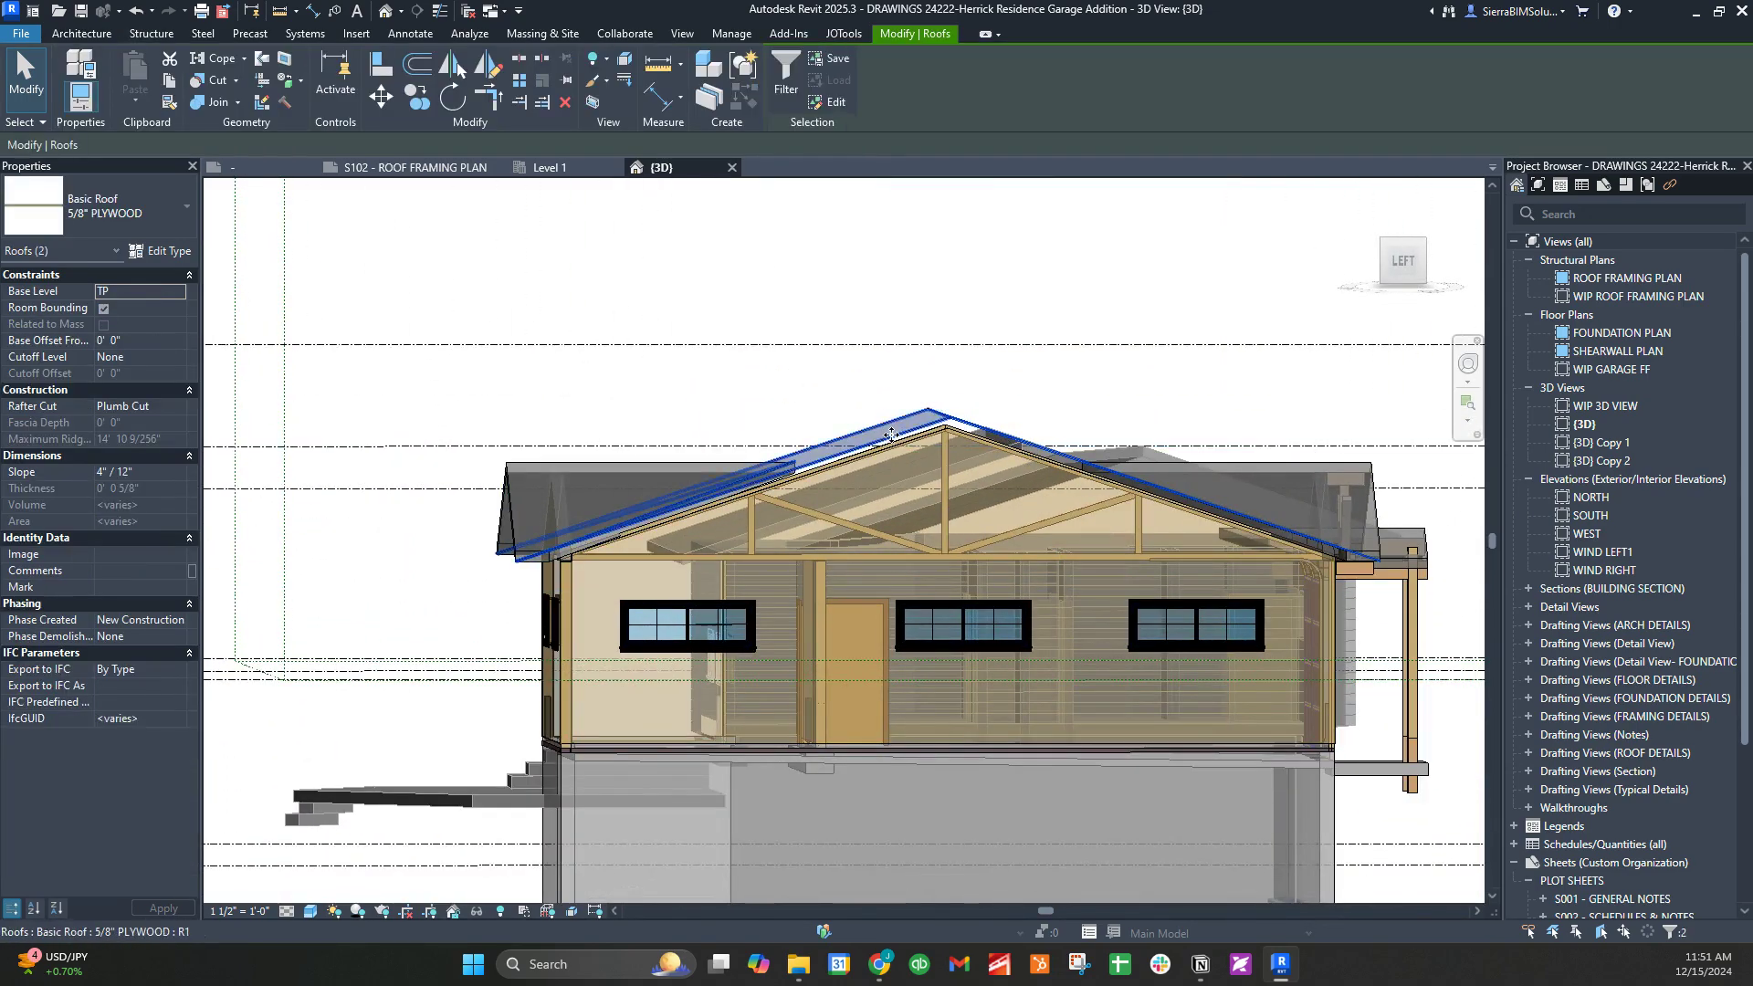
click(1394, 250)
scroll(956, 700, up, 5)
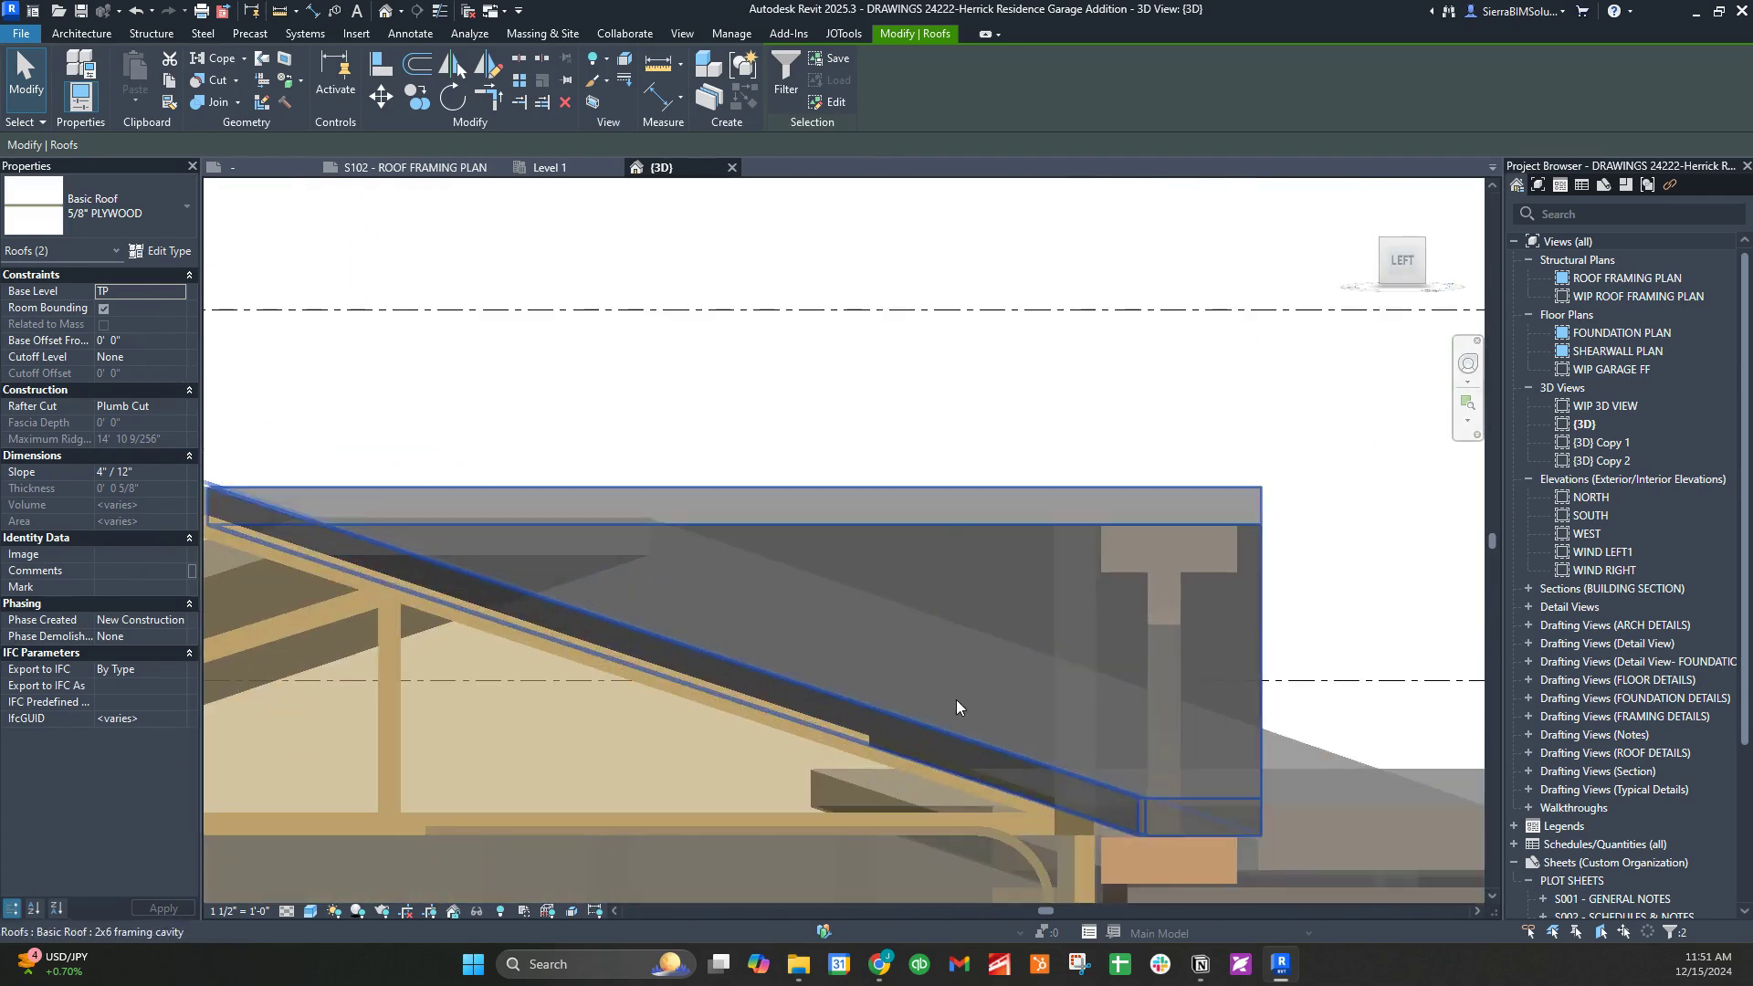
scroll(956, 700, down, 5)
key(Escape)
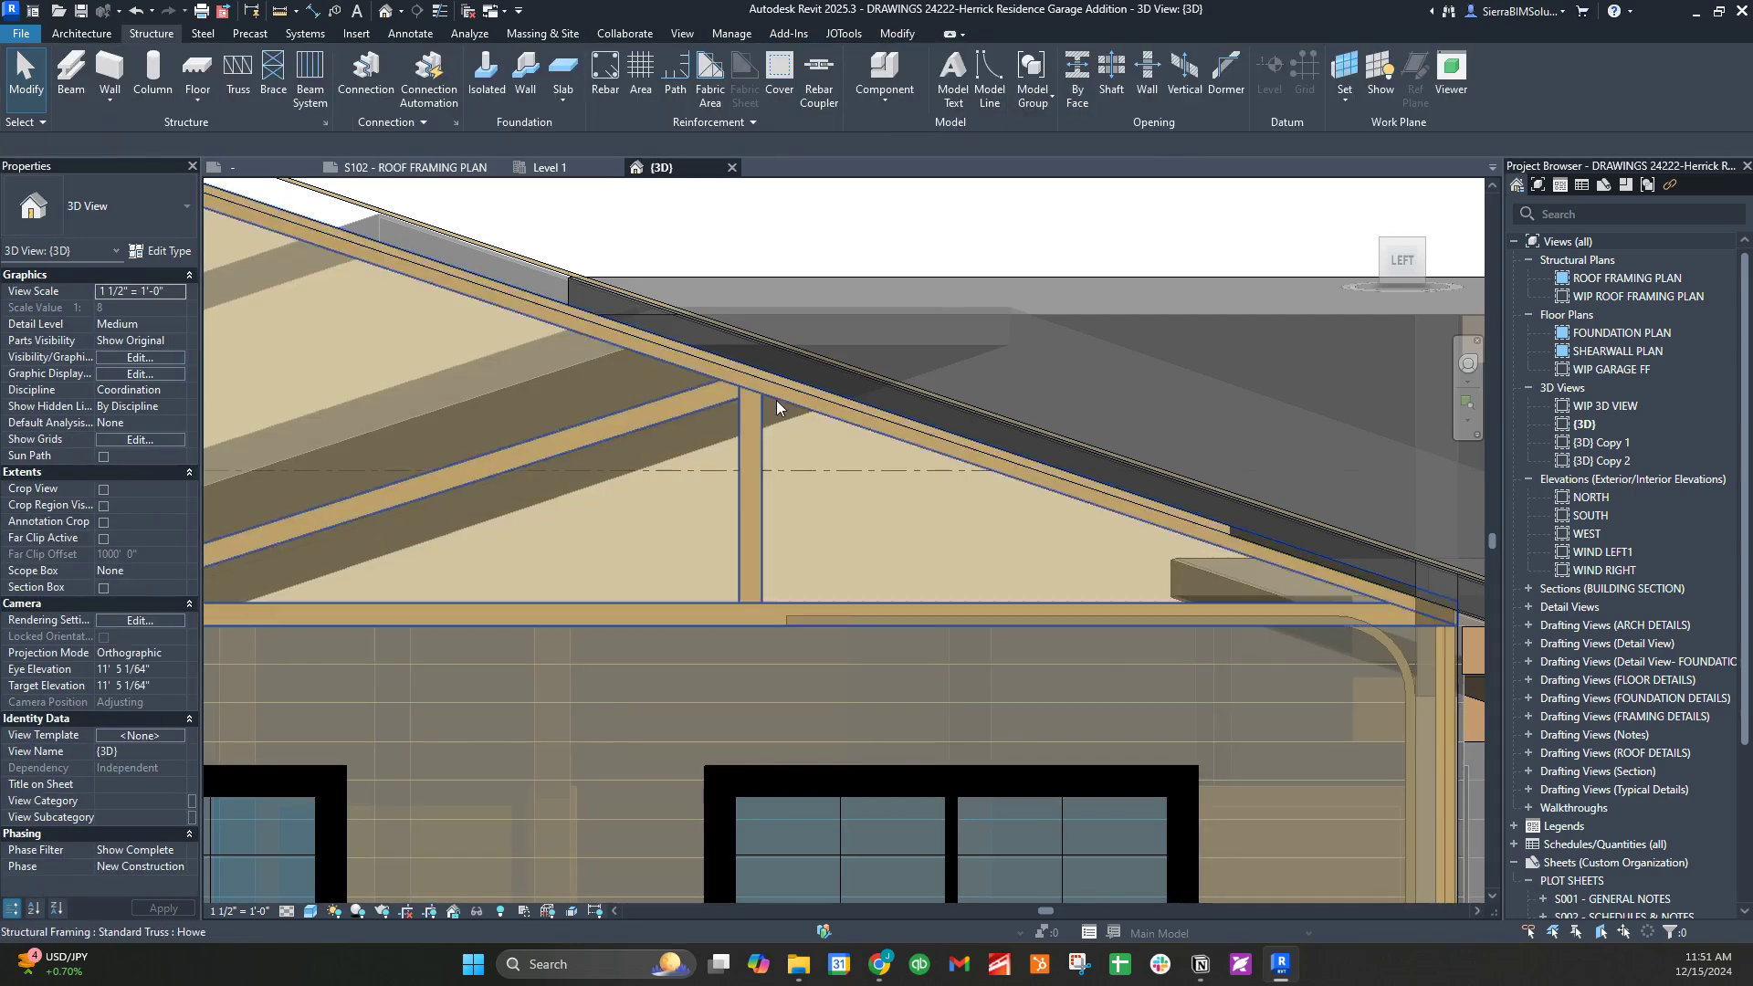
Examine how the truss ends bear on the walls and meet the plywood roofs at both eaves
click(781, 377)
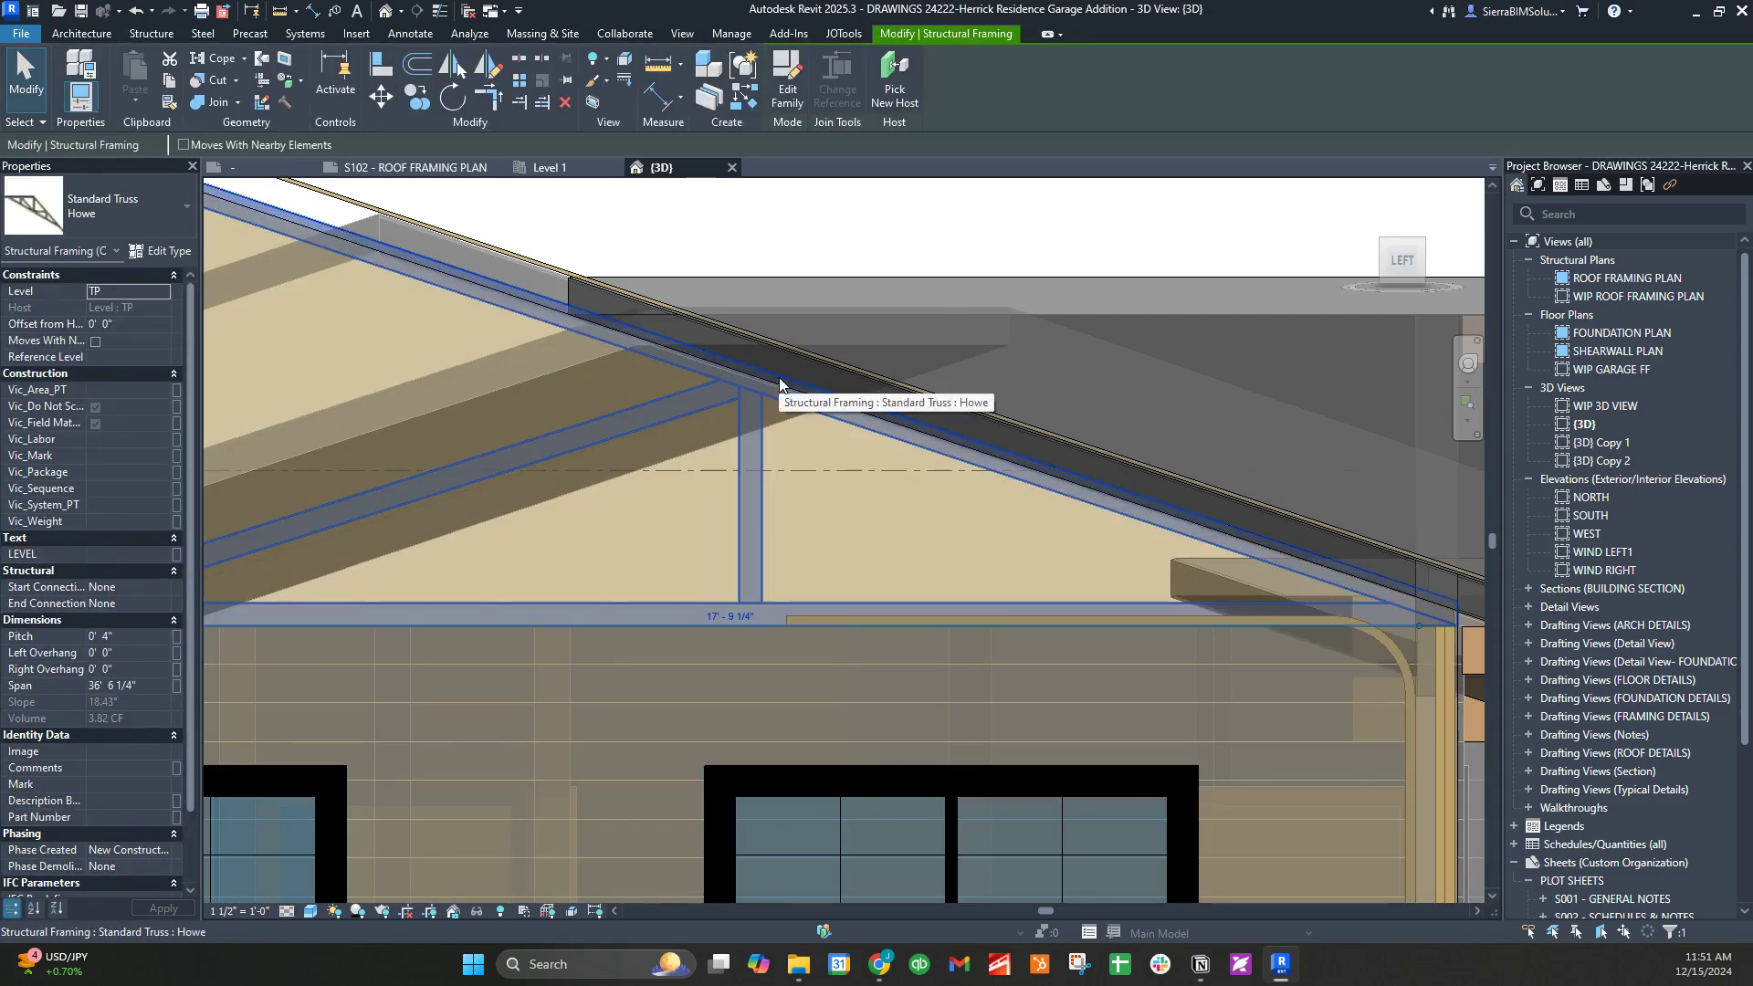
scroll(1252, 679, up, 3)
middle_drag(1253, 680, 801, 593)
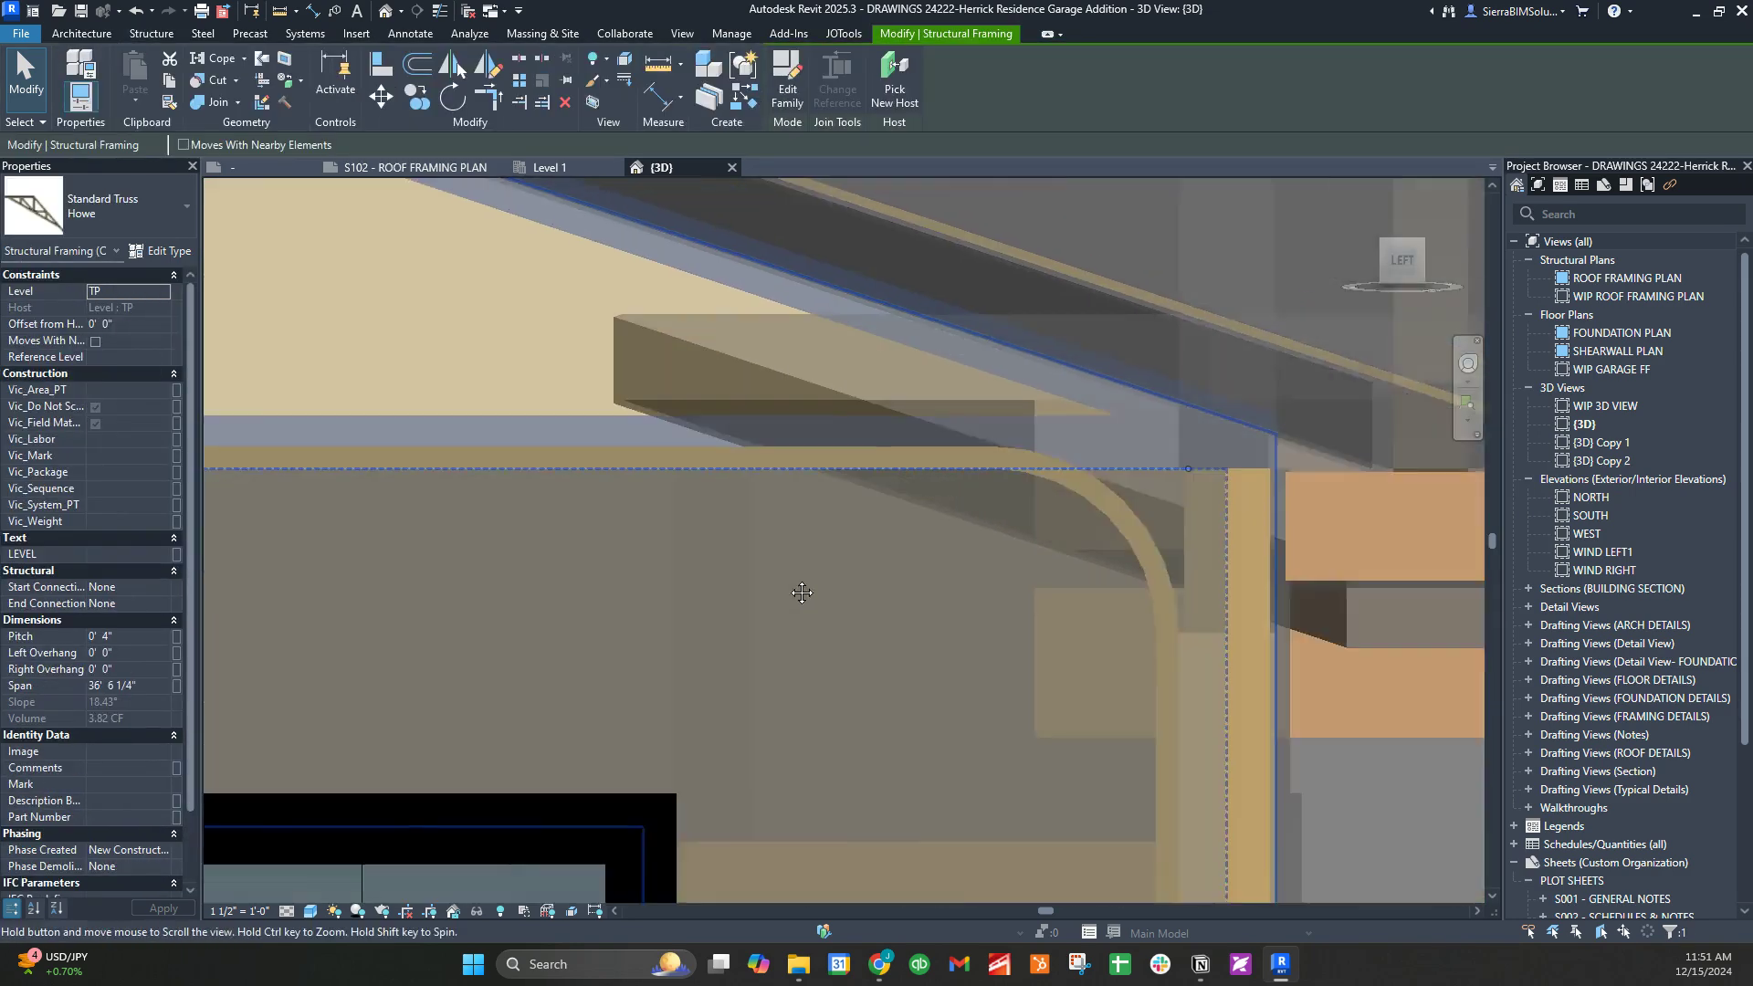
scroll(913, 727, down, 2)
key(Escape)
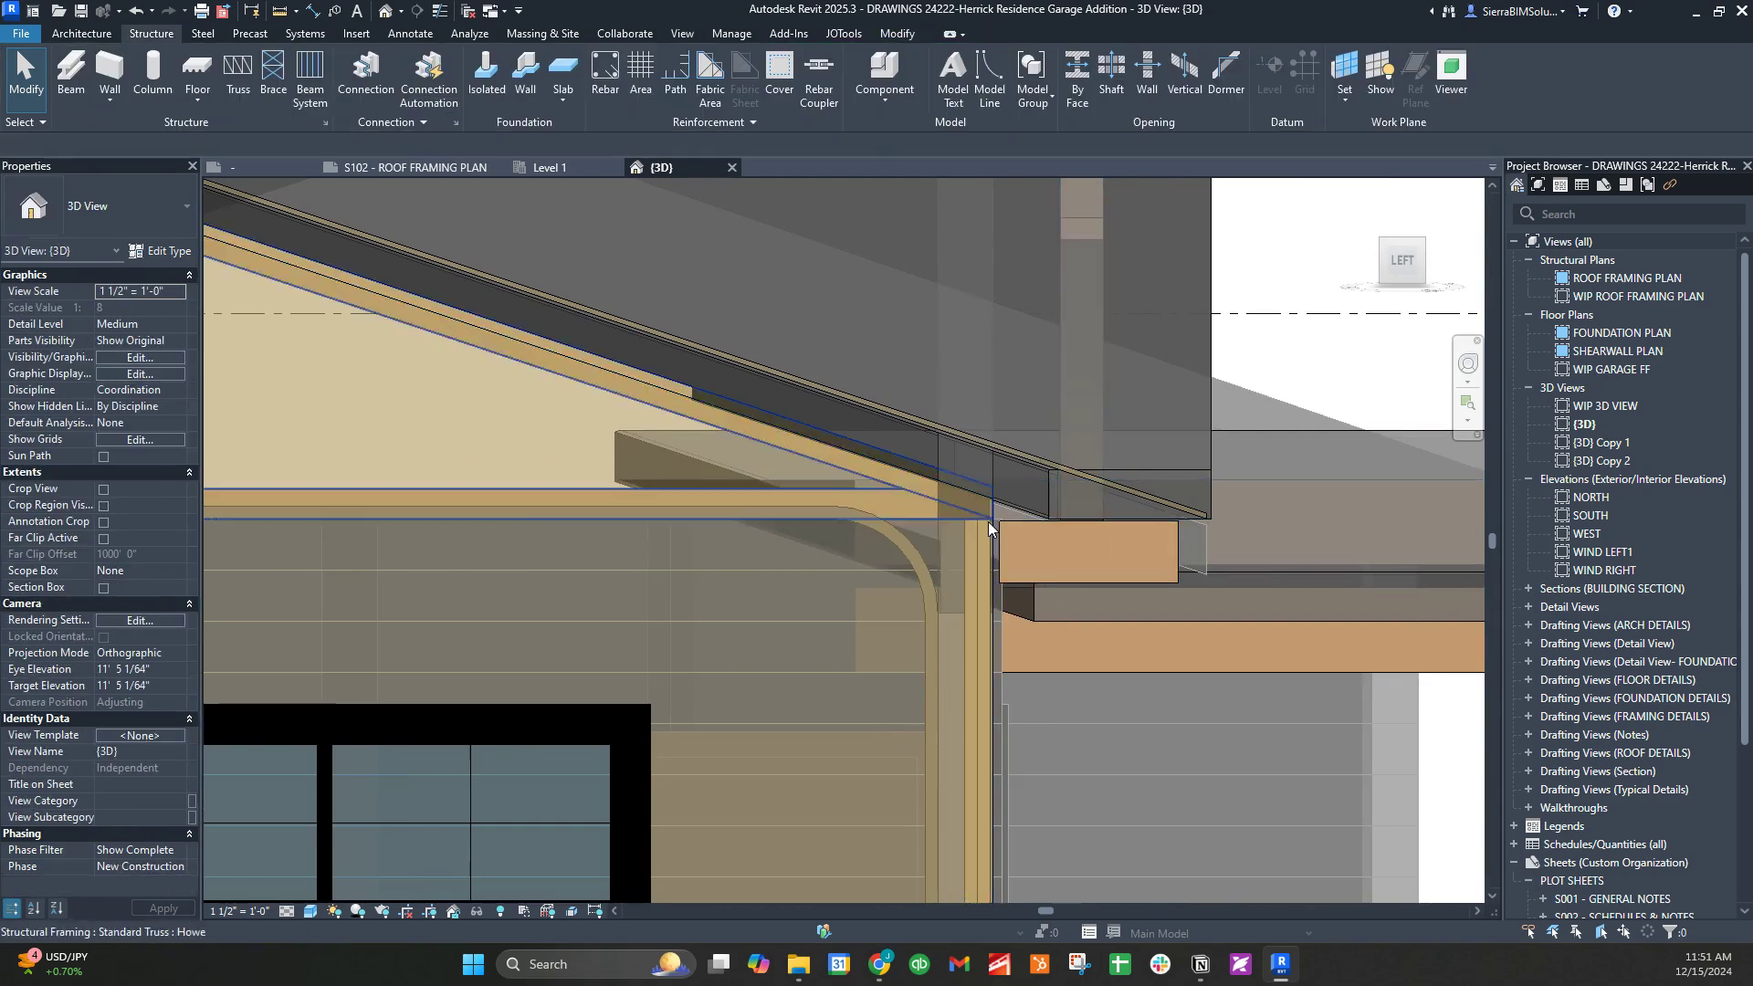
scroll(950, 542, down, 3)
middle_drag(584, 630, 1065, 533)
middle_drag(515, 614, 1168, 601)
scroll(523, 438, up, 1)
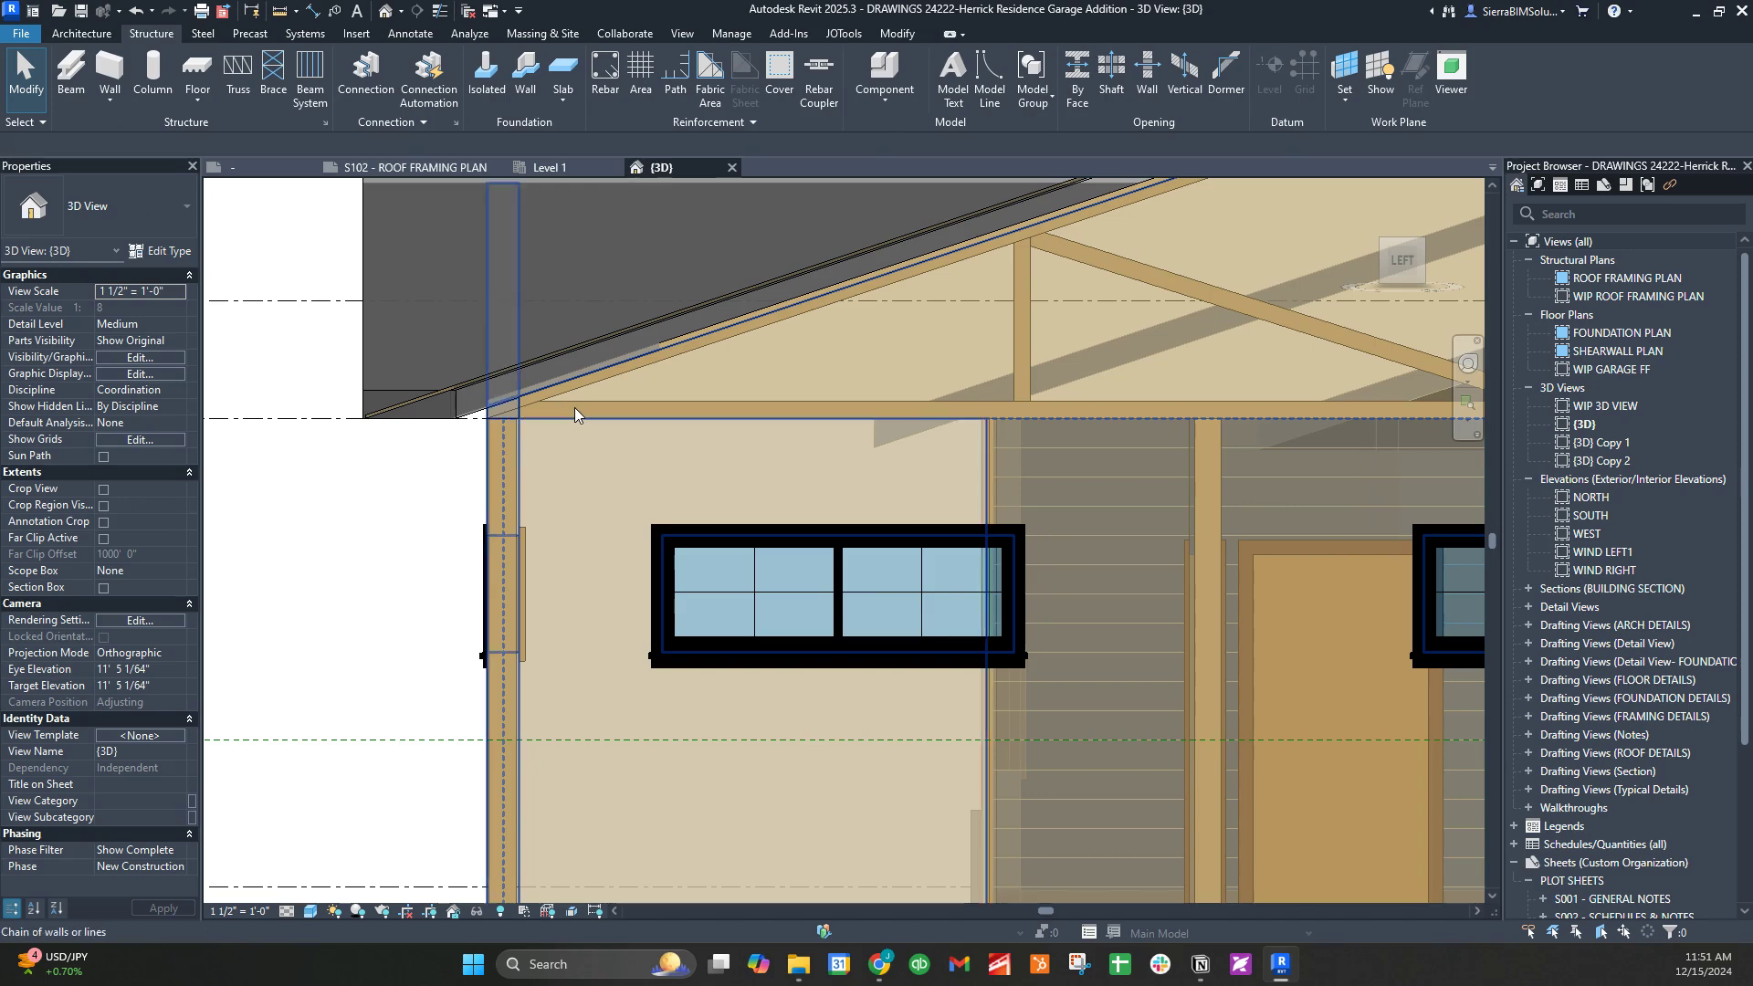
scroll(493, 419, up, 2)
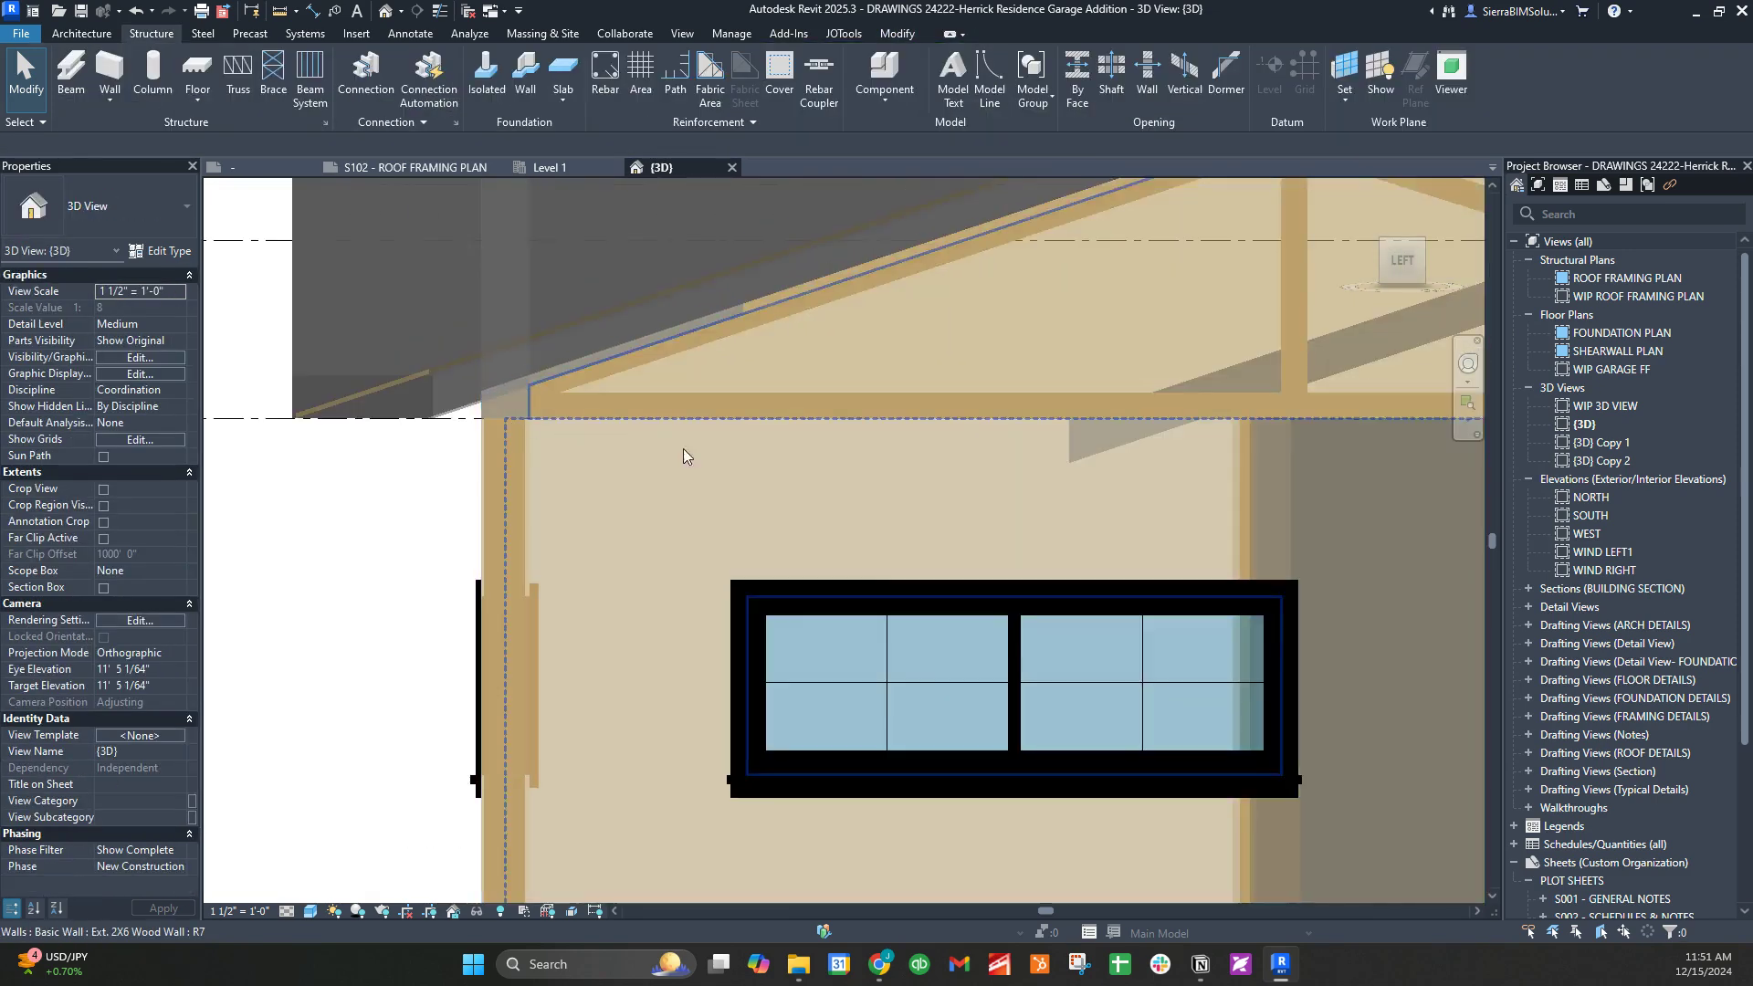
middle_drag(683, 448, 512, 596)
click(1207, 316)
scroll(1191, 322, down, 2)
key(Escape)
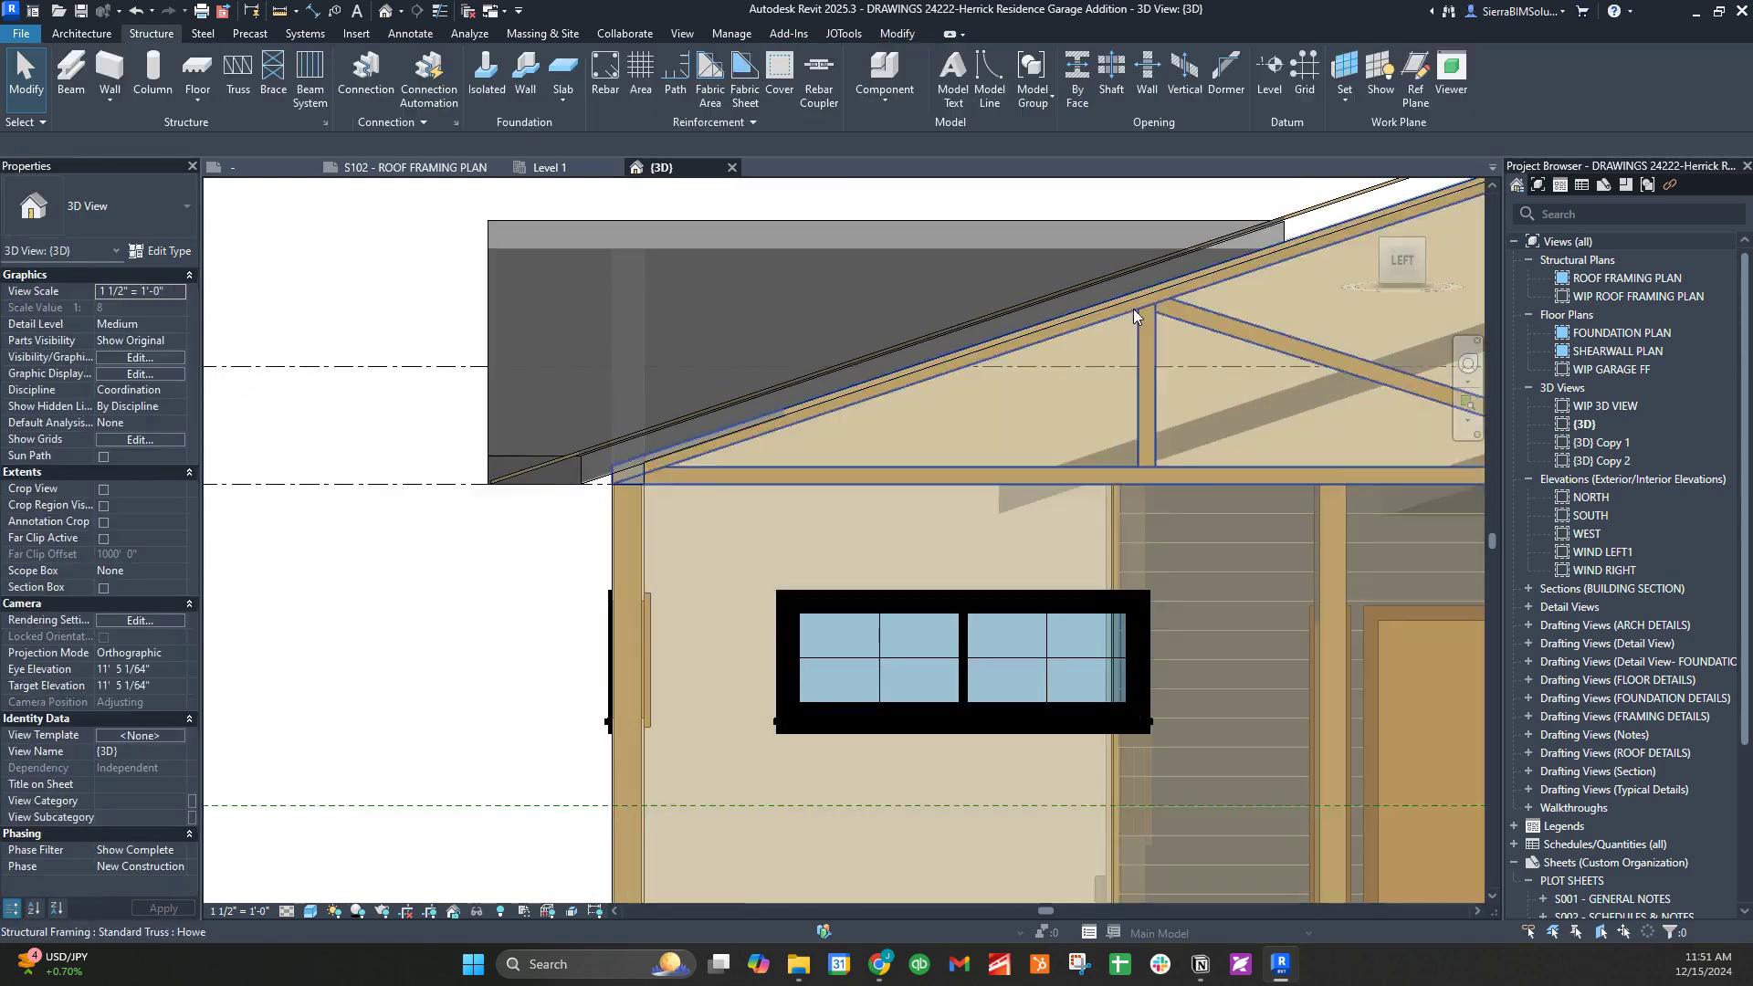
Lower both plywood roofs onto the truss's top chord, to a base offset of -0' 4 1/2"
scroll(1147, 279, up, 2)
click(1049, 278)
scroll(1108, 369, down, 2)
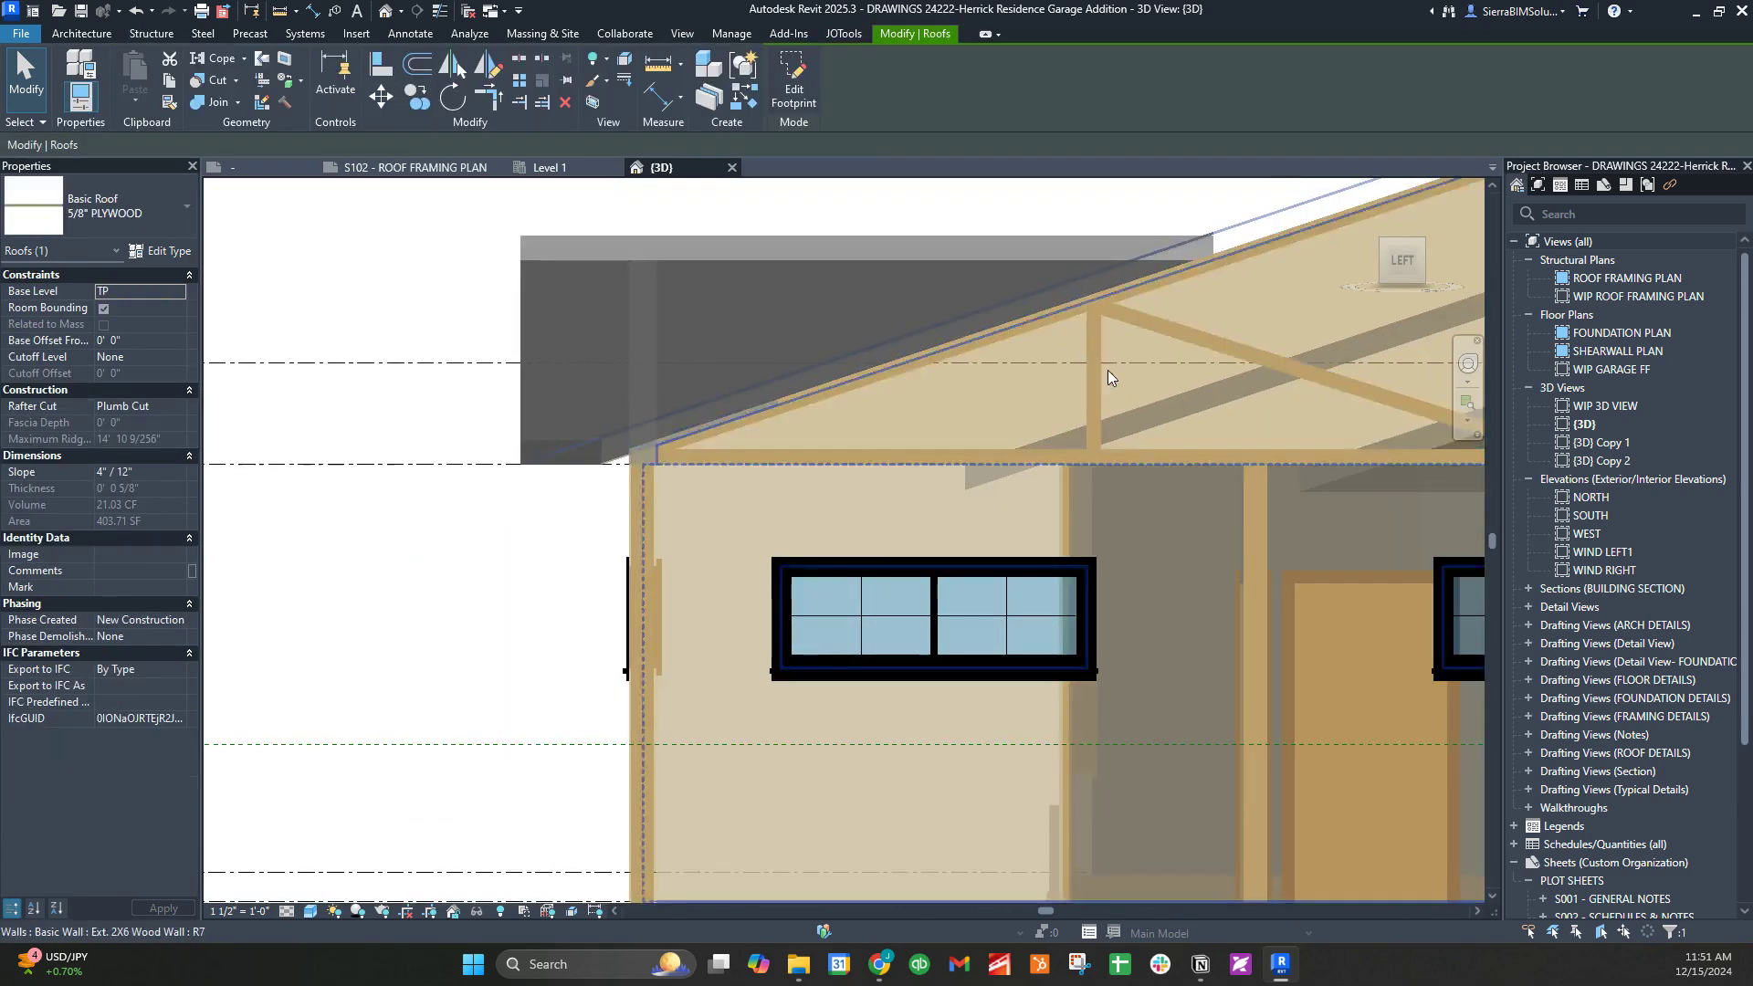
middle_drag(1108, 370, 895, 498)
middle_drag(1252, 442, 933, 500)
scroll(1042, 332, up, 2)
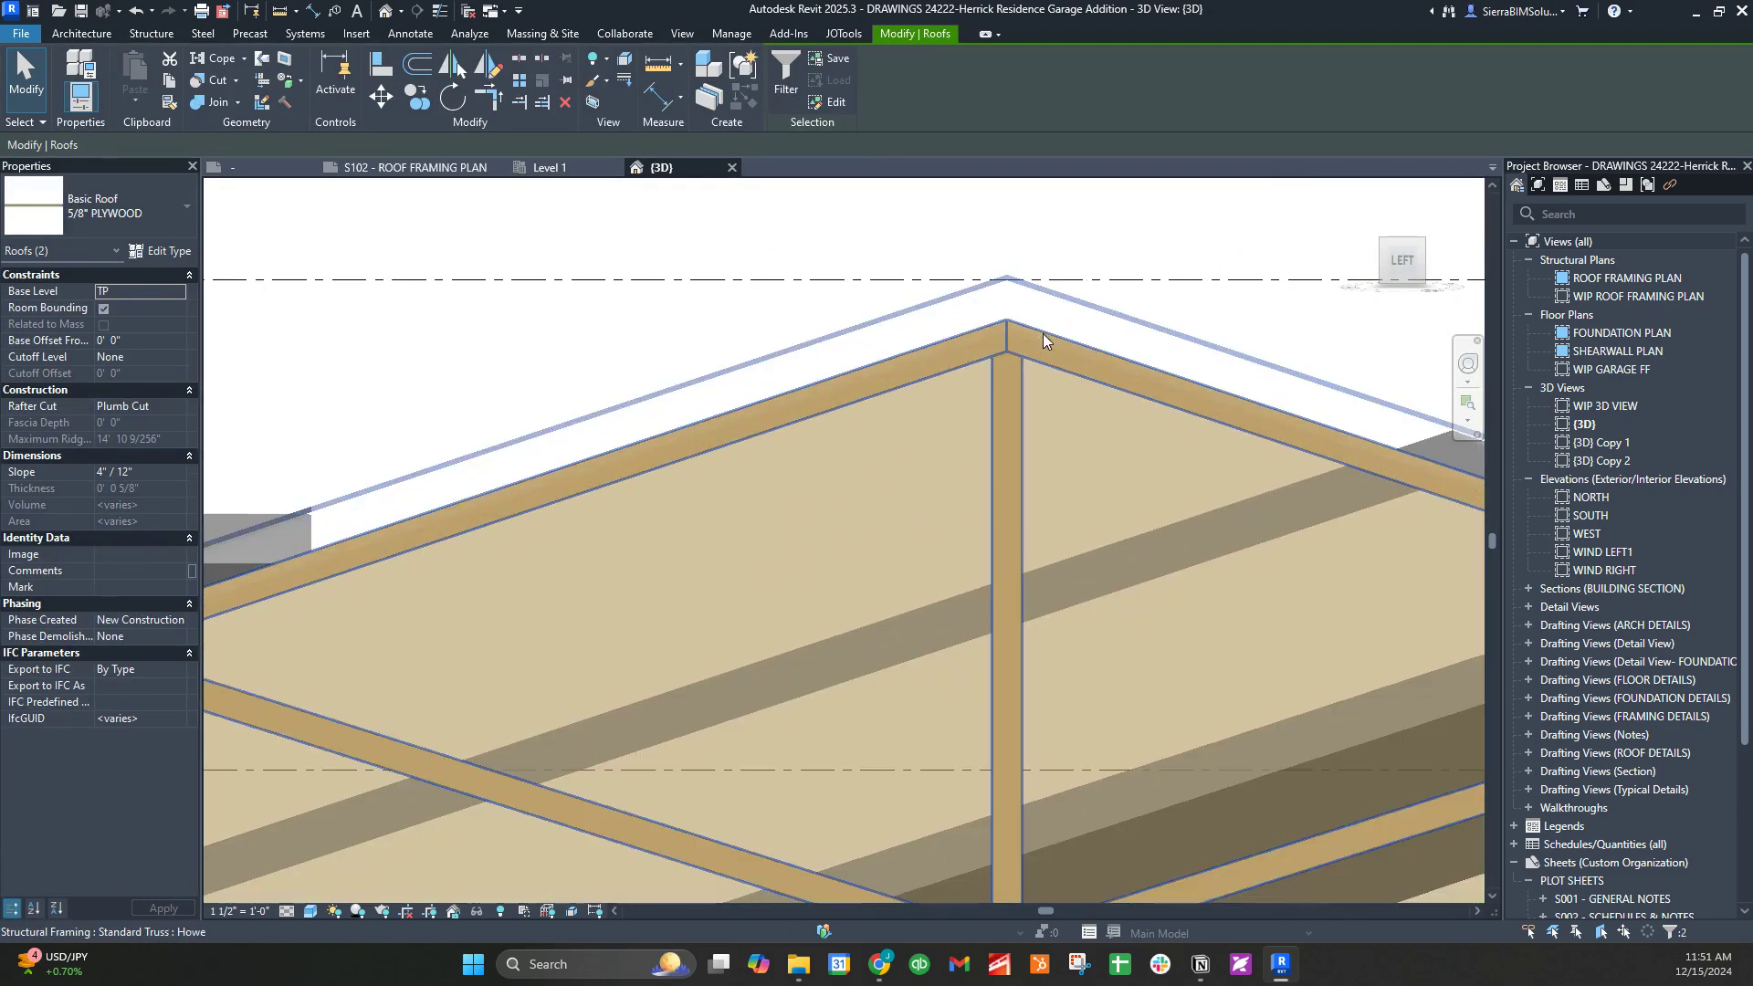
ctrl+click(1043, 332)
key(Down)
key(Down)
key(Down)
key(Down)
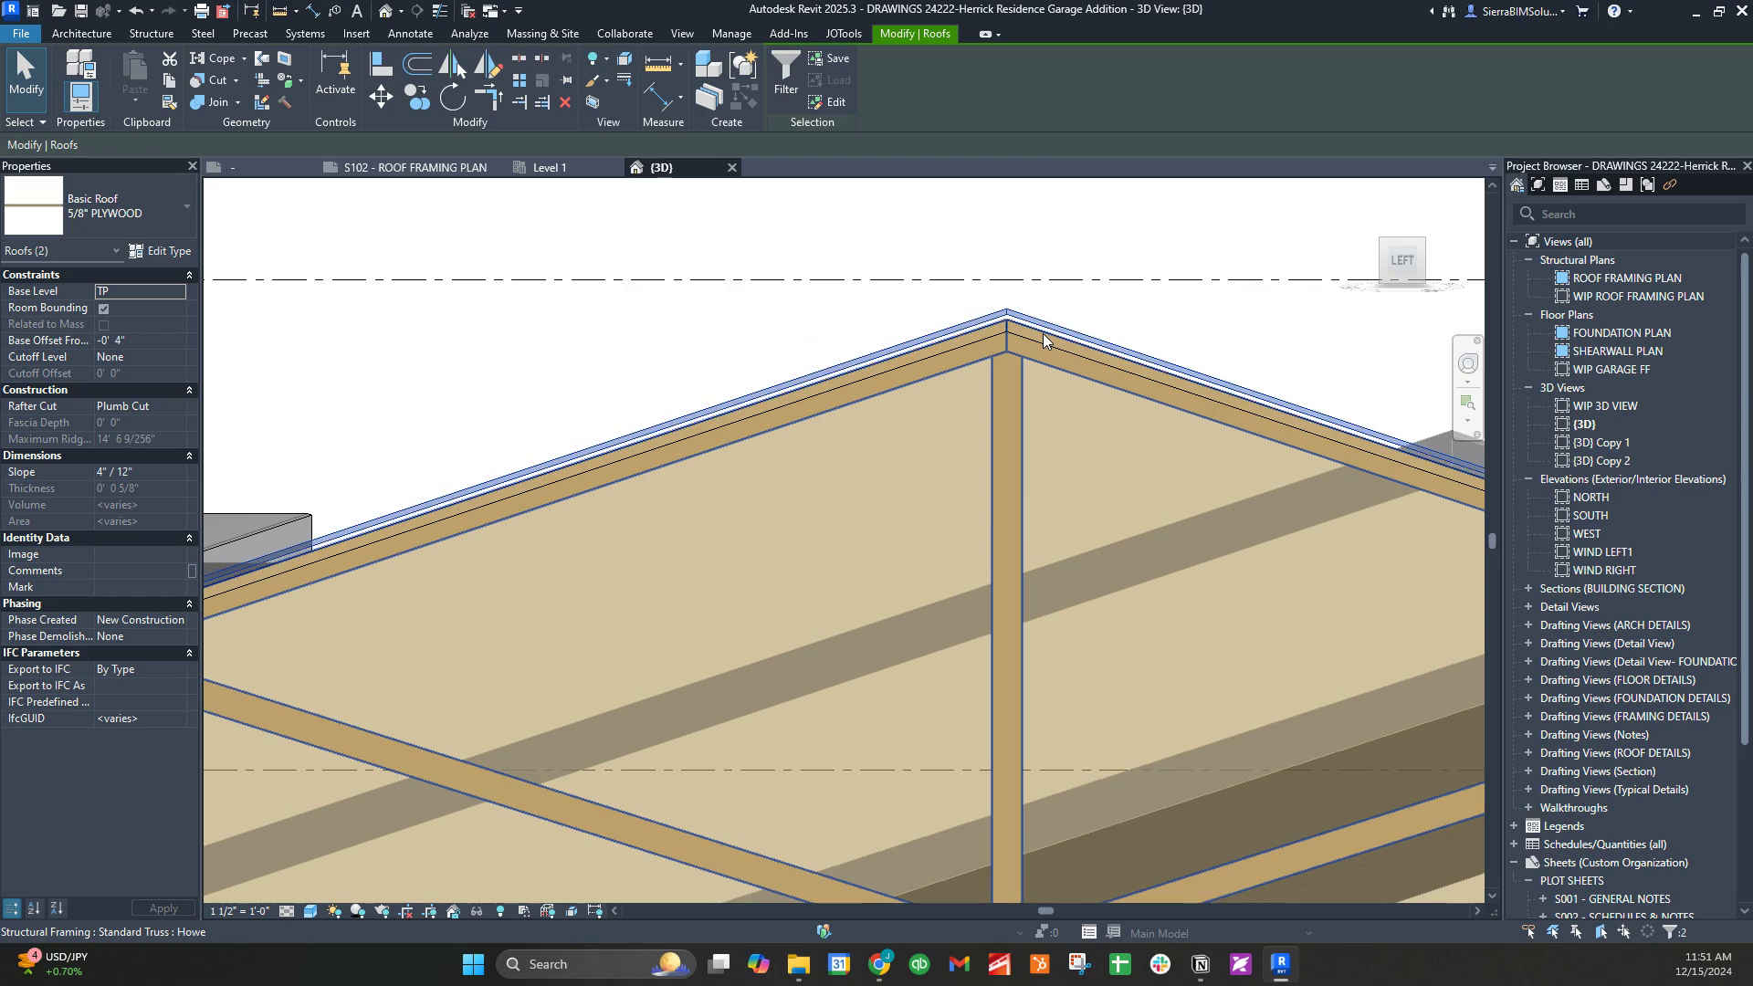
scroll(1007, 368, down, 1)
scroll(1008, 375, down, 2)
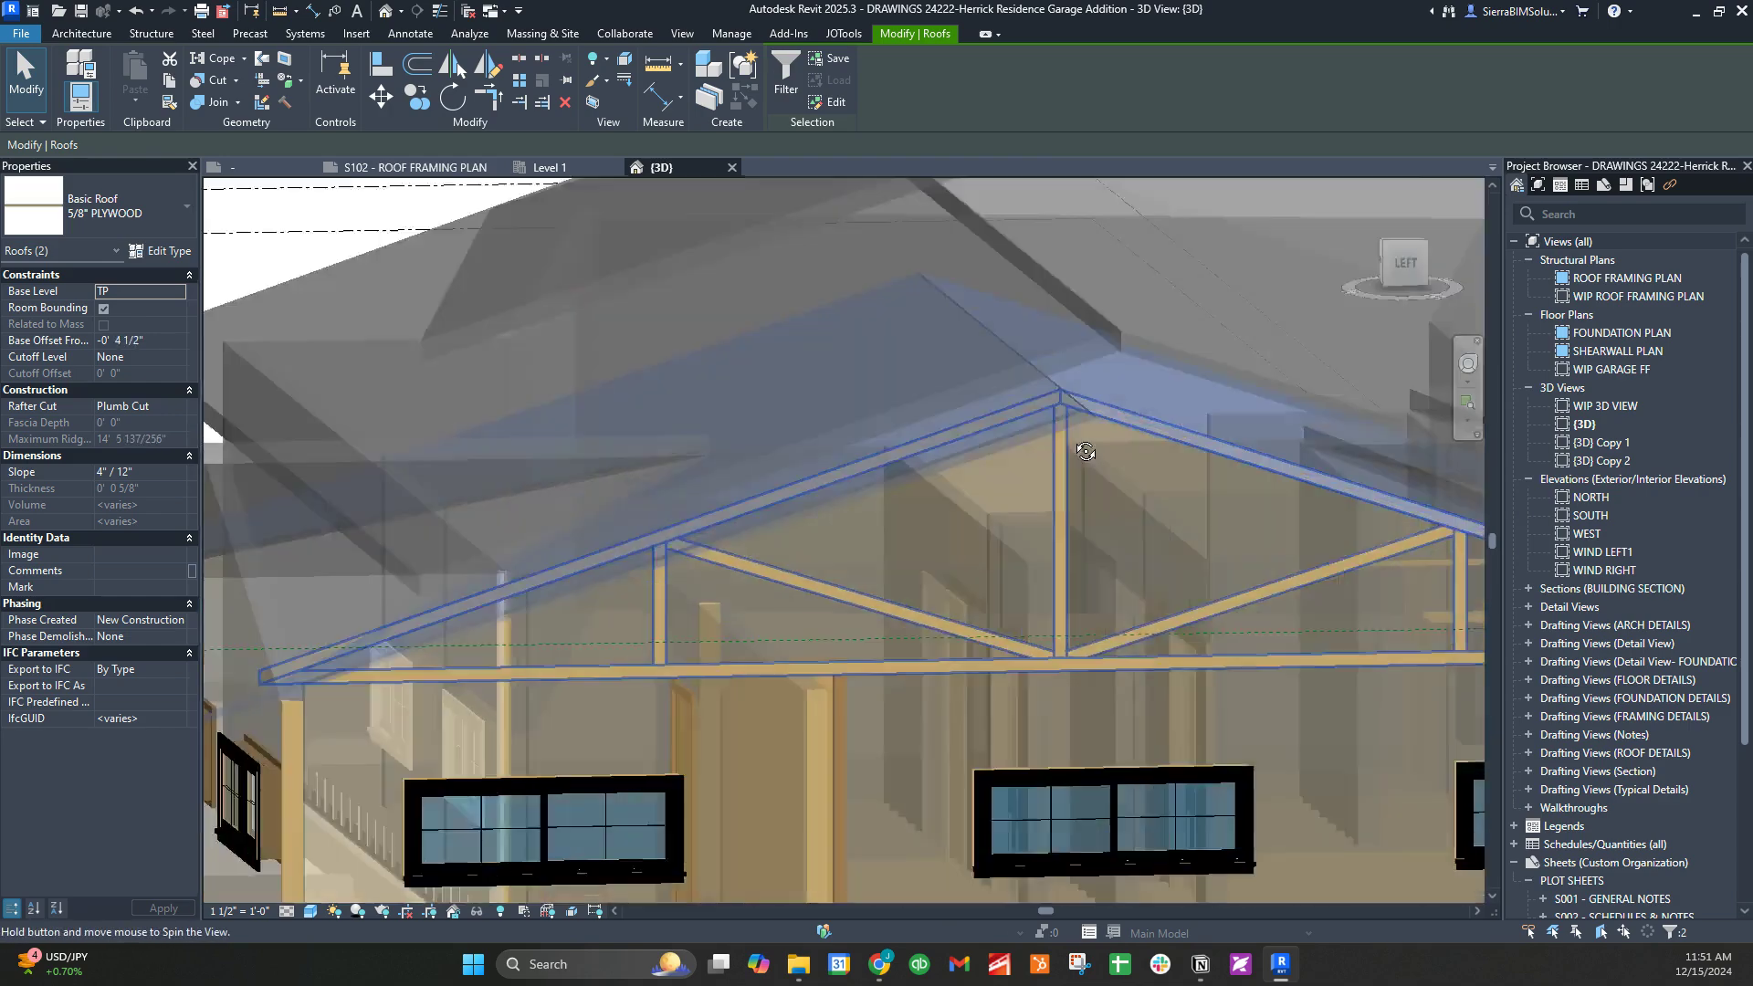
shift+middle_drag(1008, 375, 704, 673)
key(Escape)
On the S102 roof framing plan, move the Howe truss onto the exterior wall along grid A
click(402, 168)
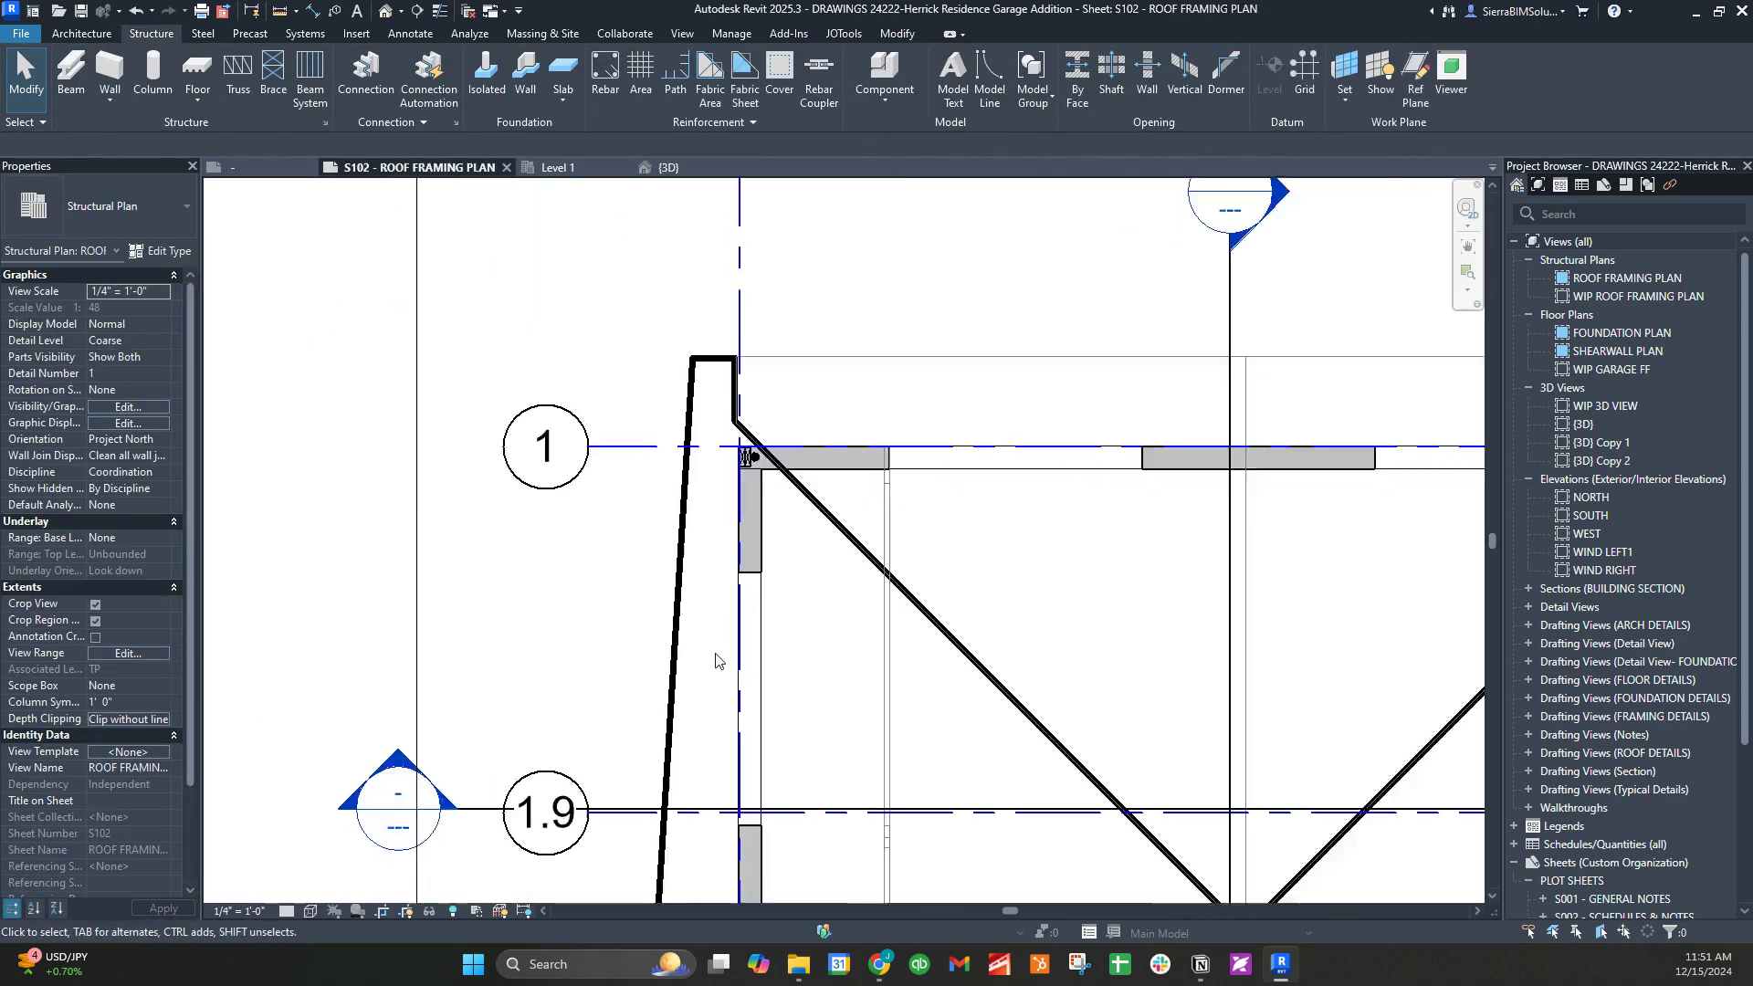
click(1070, 484)
scroll(1064, 479, up, 3)
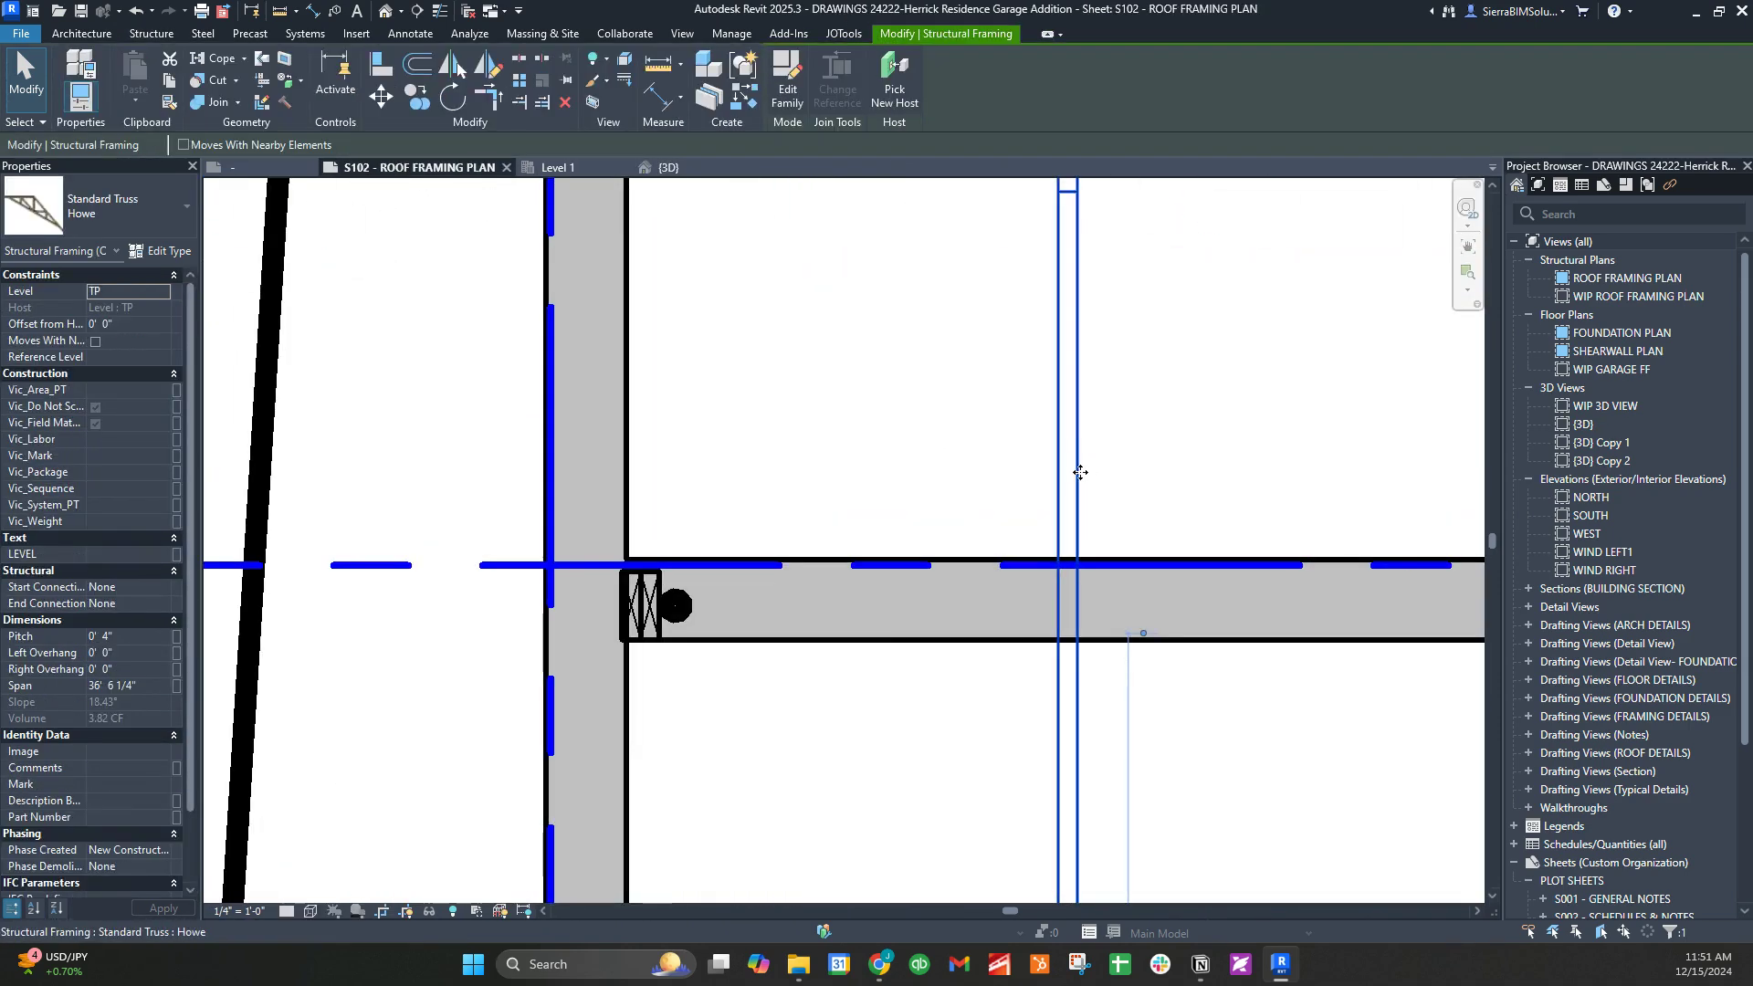
mouse_move(591, 501)
mouse_down()
mouse_move(574, 505)
mouse_move(597, 497)
mouse_up()
scroll(598, 496, down, 3)
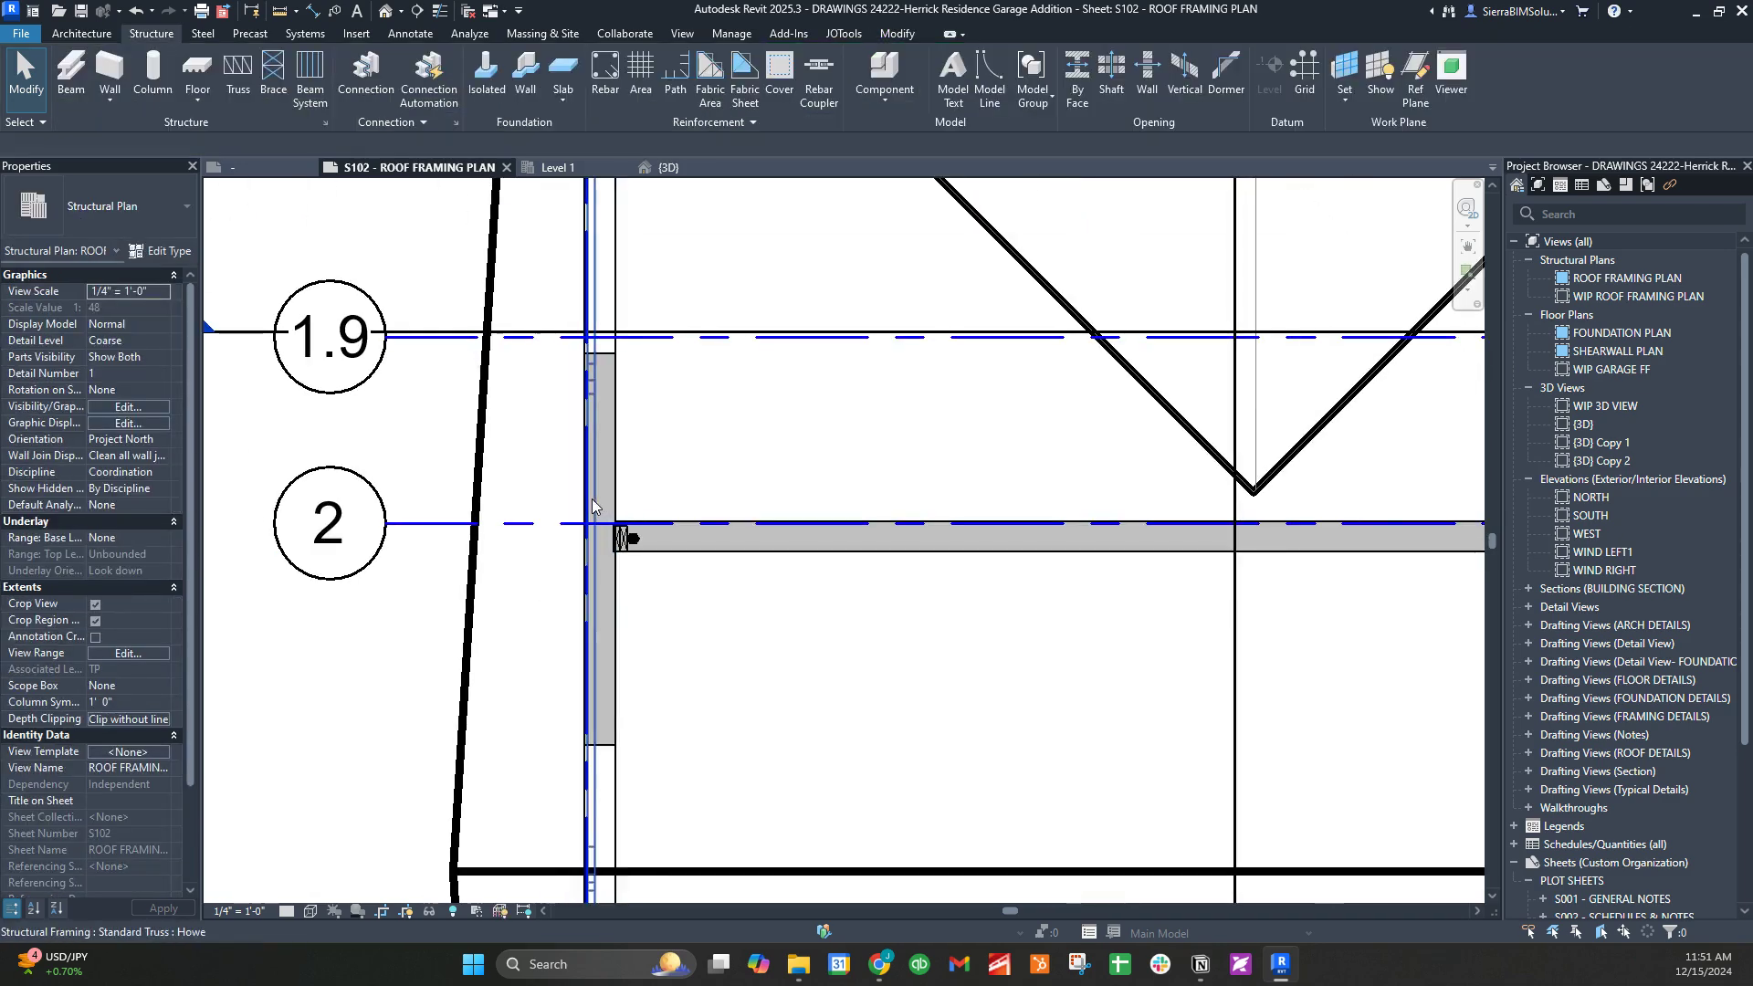
Array the truss horizontally from grid A toward grid B as a grouped array of 2, spaced to the second member
key(a)
key(r)
scroll(593, 500, up, 3)
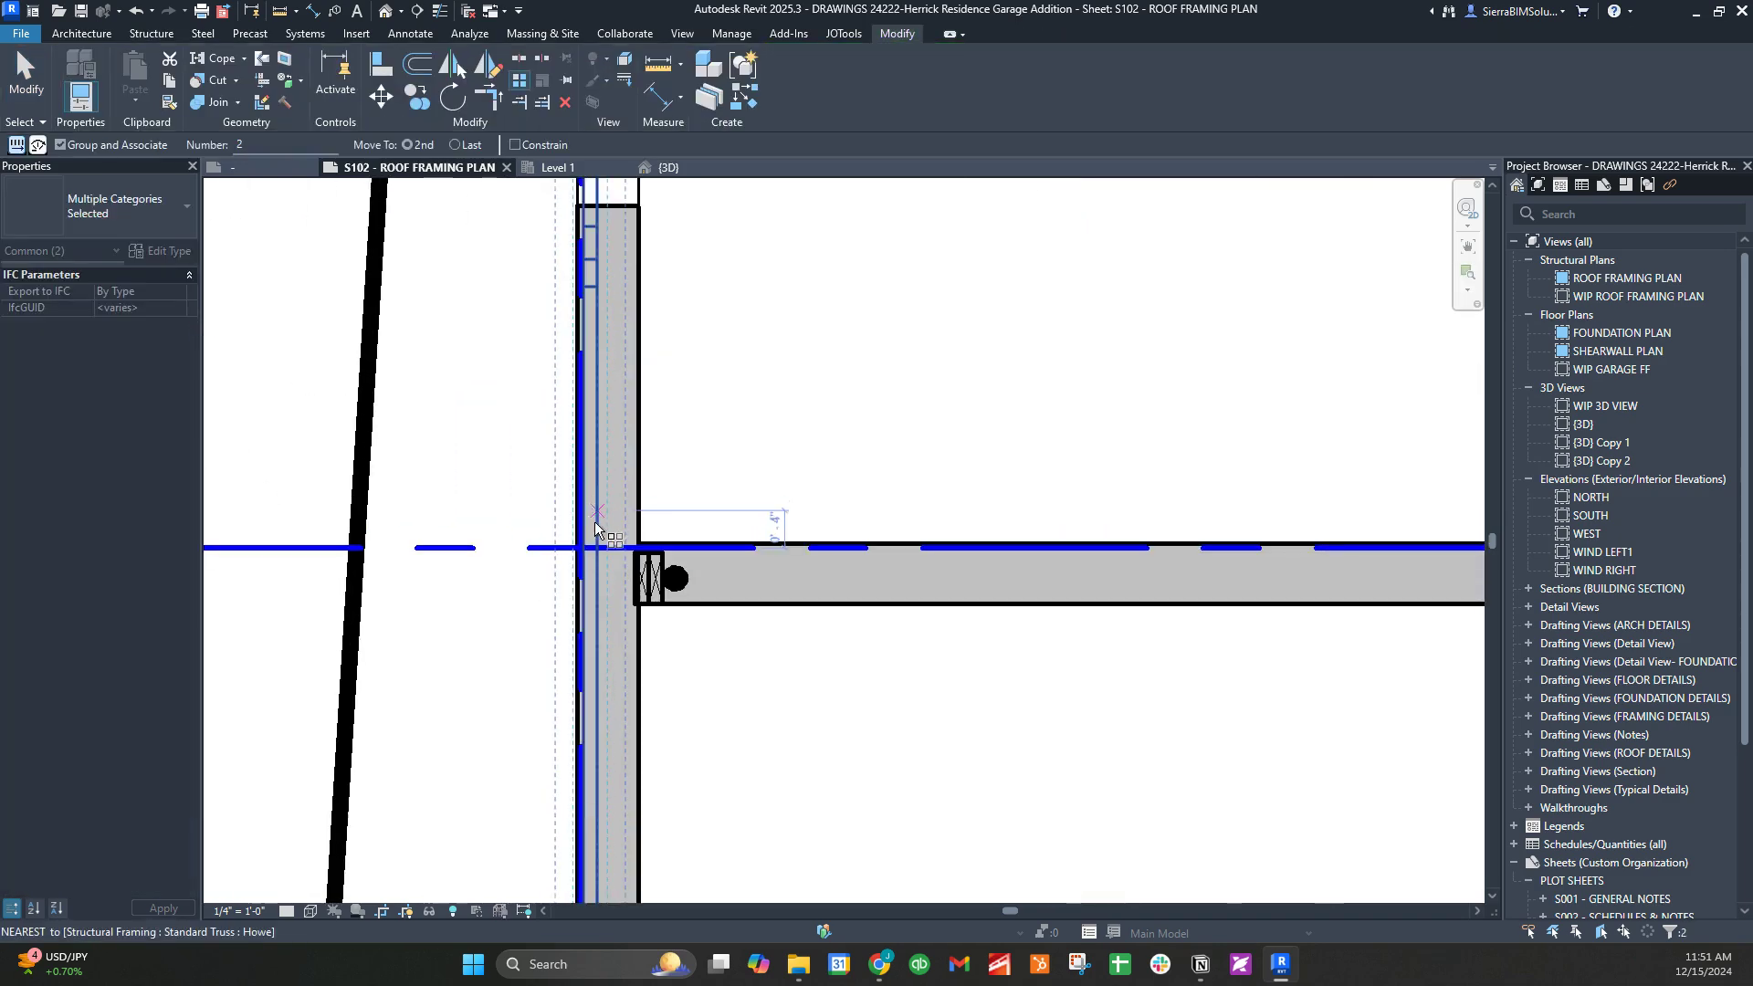
scroll(598, 505, up, 2)
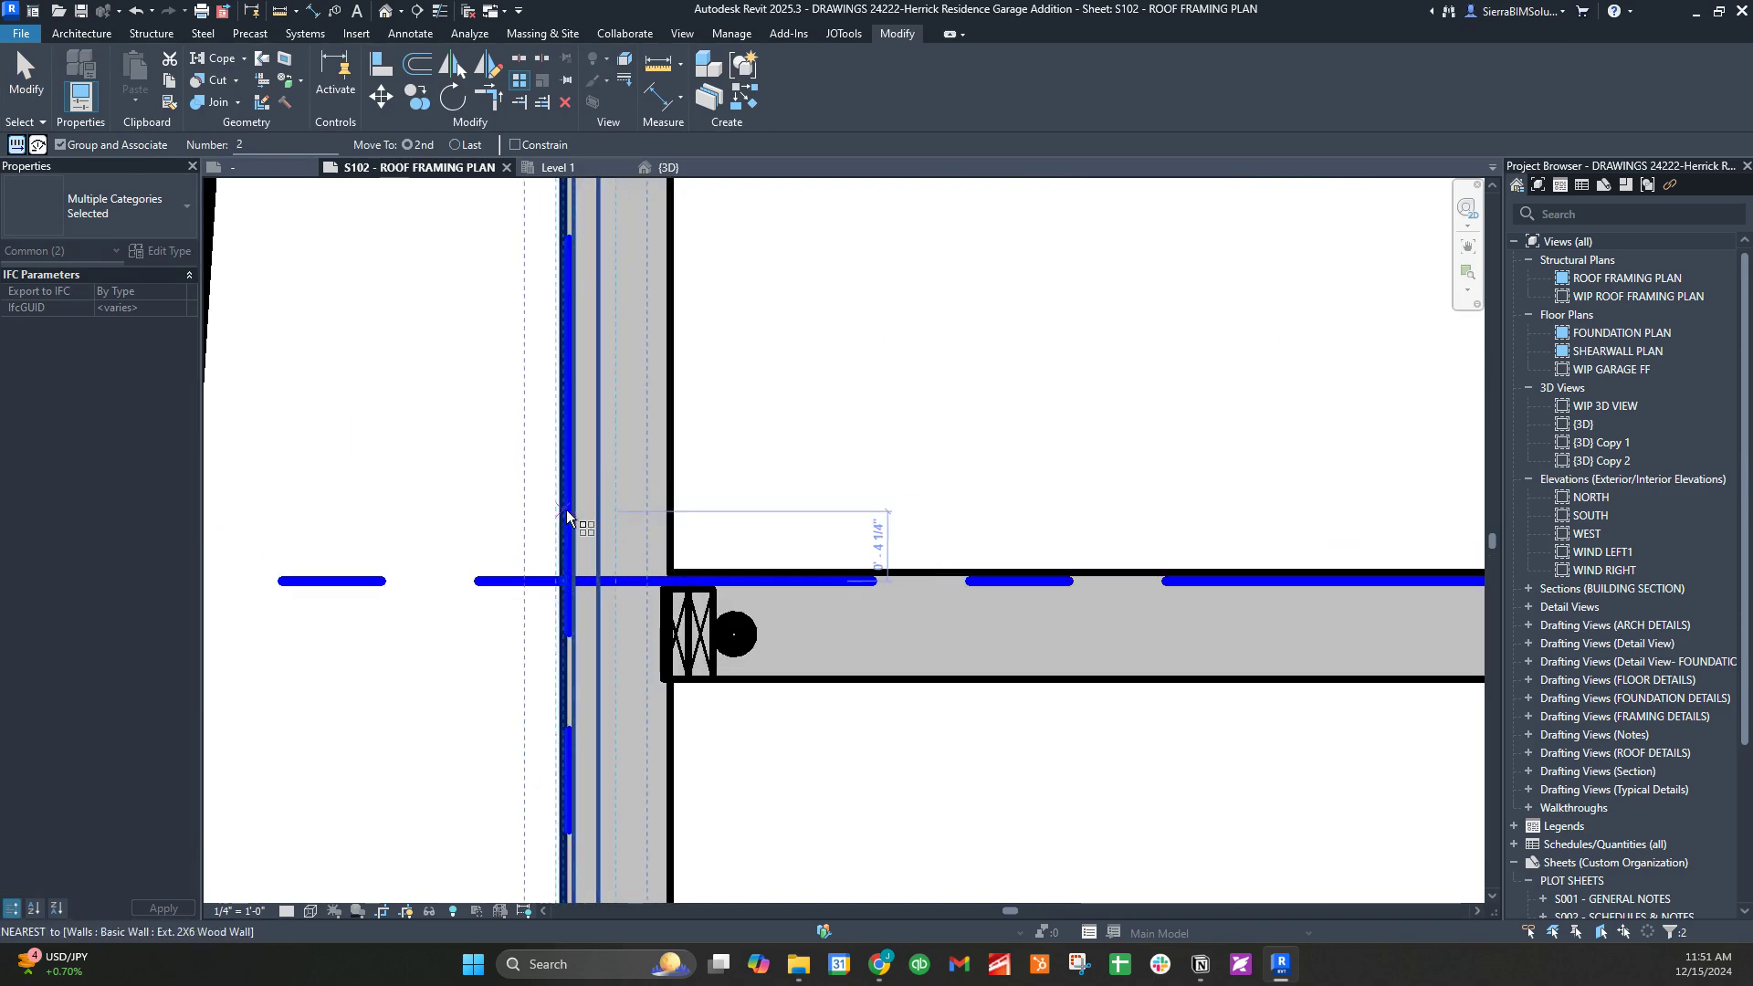
click(566, 514)
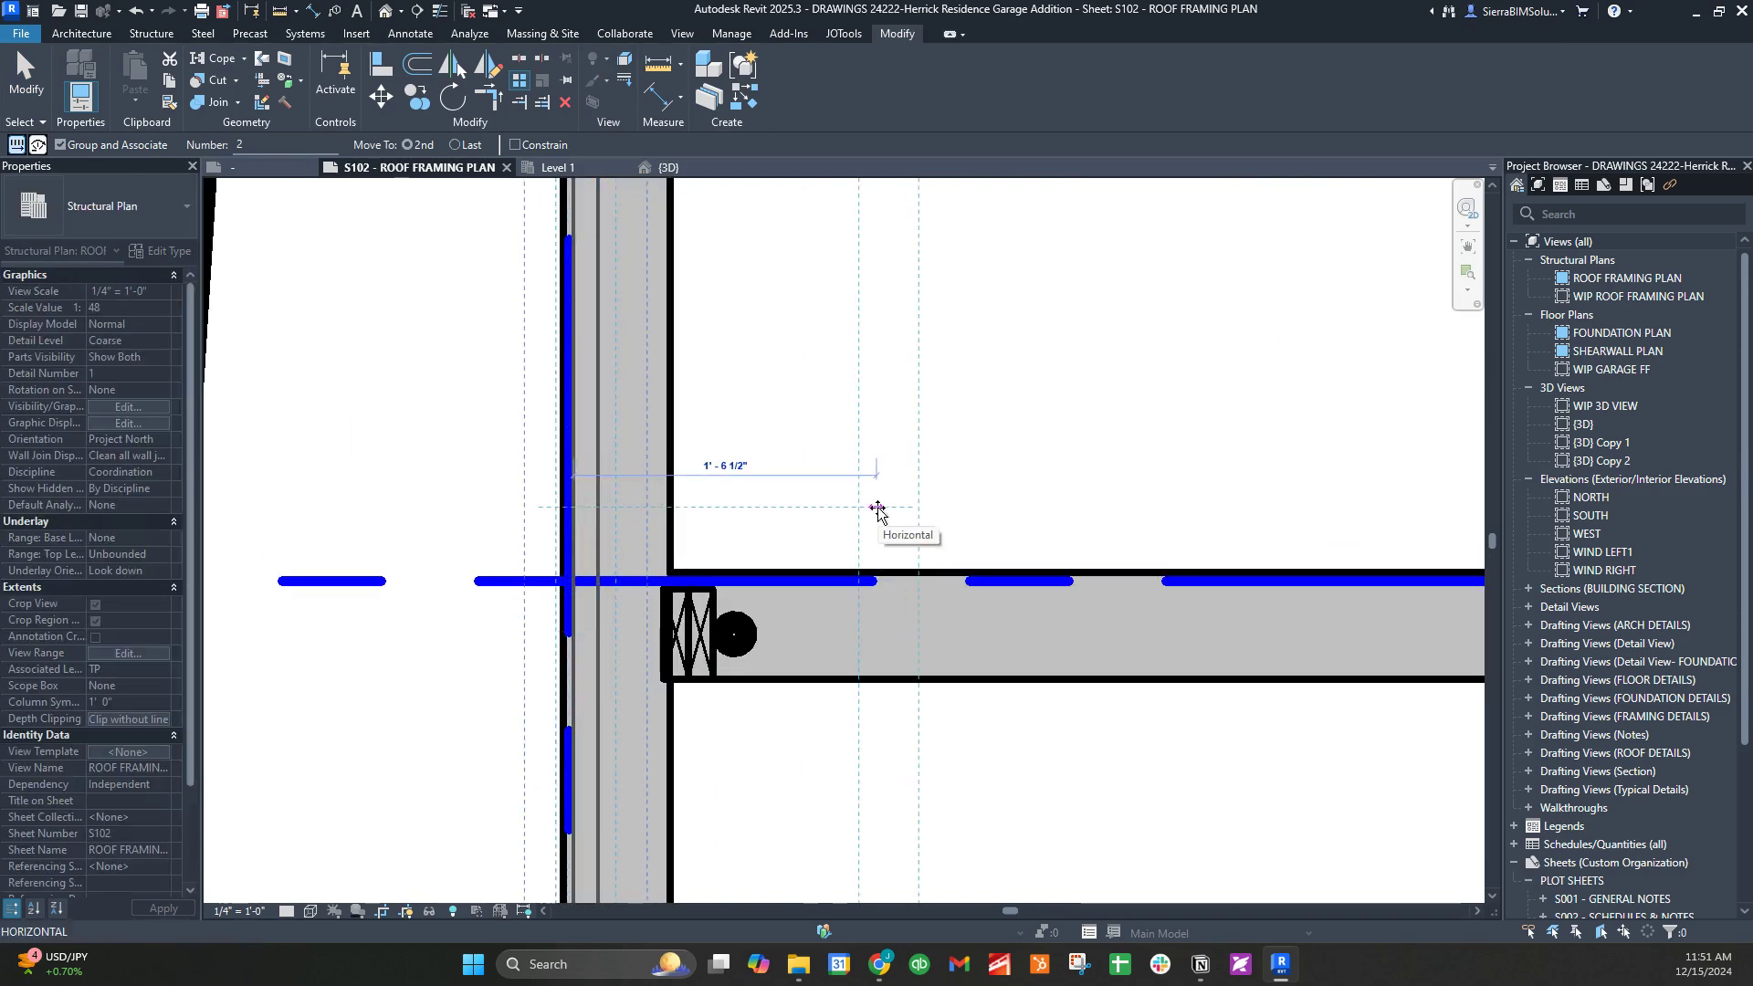
click(878, 509)
scroll(881, 510, down, 5)
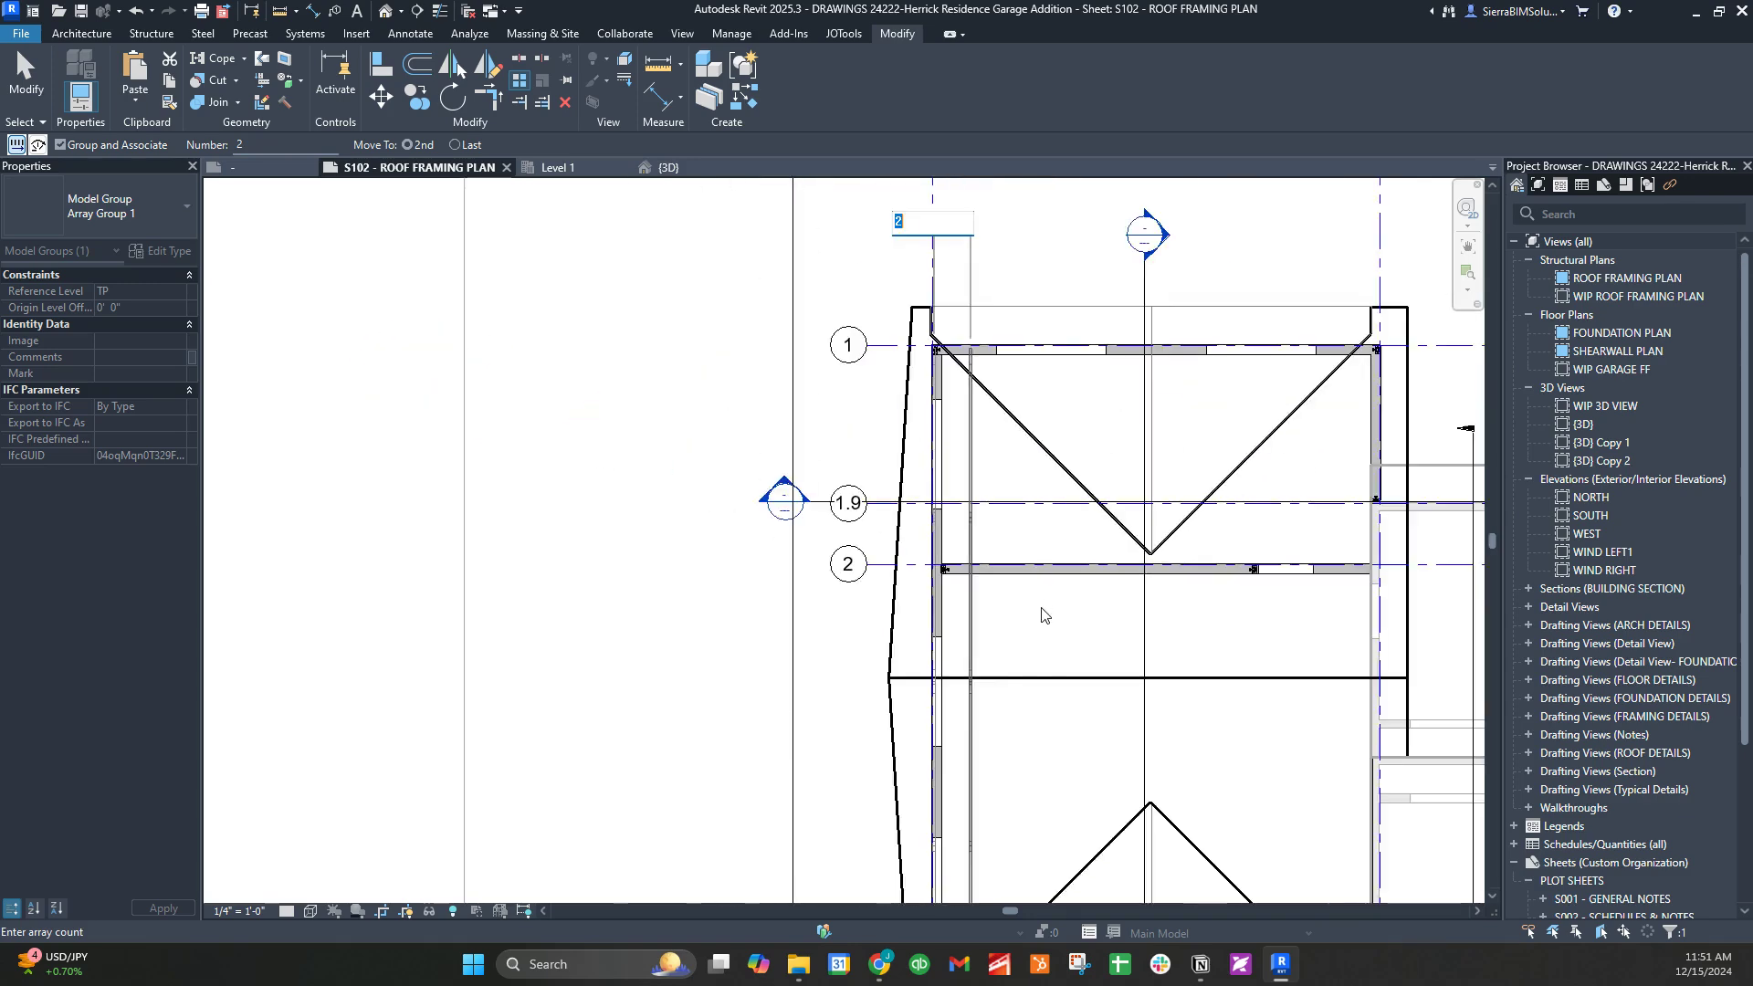
Set the truss array's count to 12 to fill the roof between grids A and B
middle_drag(1061, 749, 958, 511)
scroll(977, 769, down, 1)
scroll(948, 785, up, 1)
scroll(941, 783, down, 2)
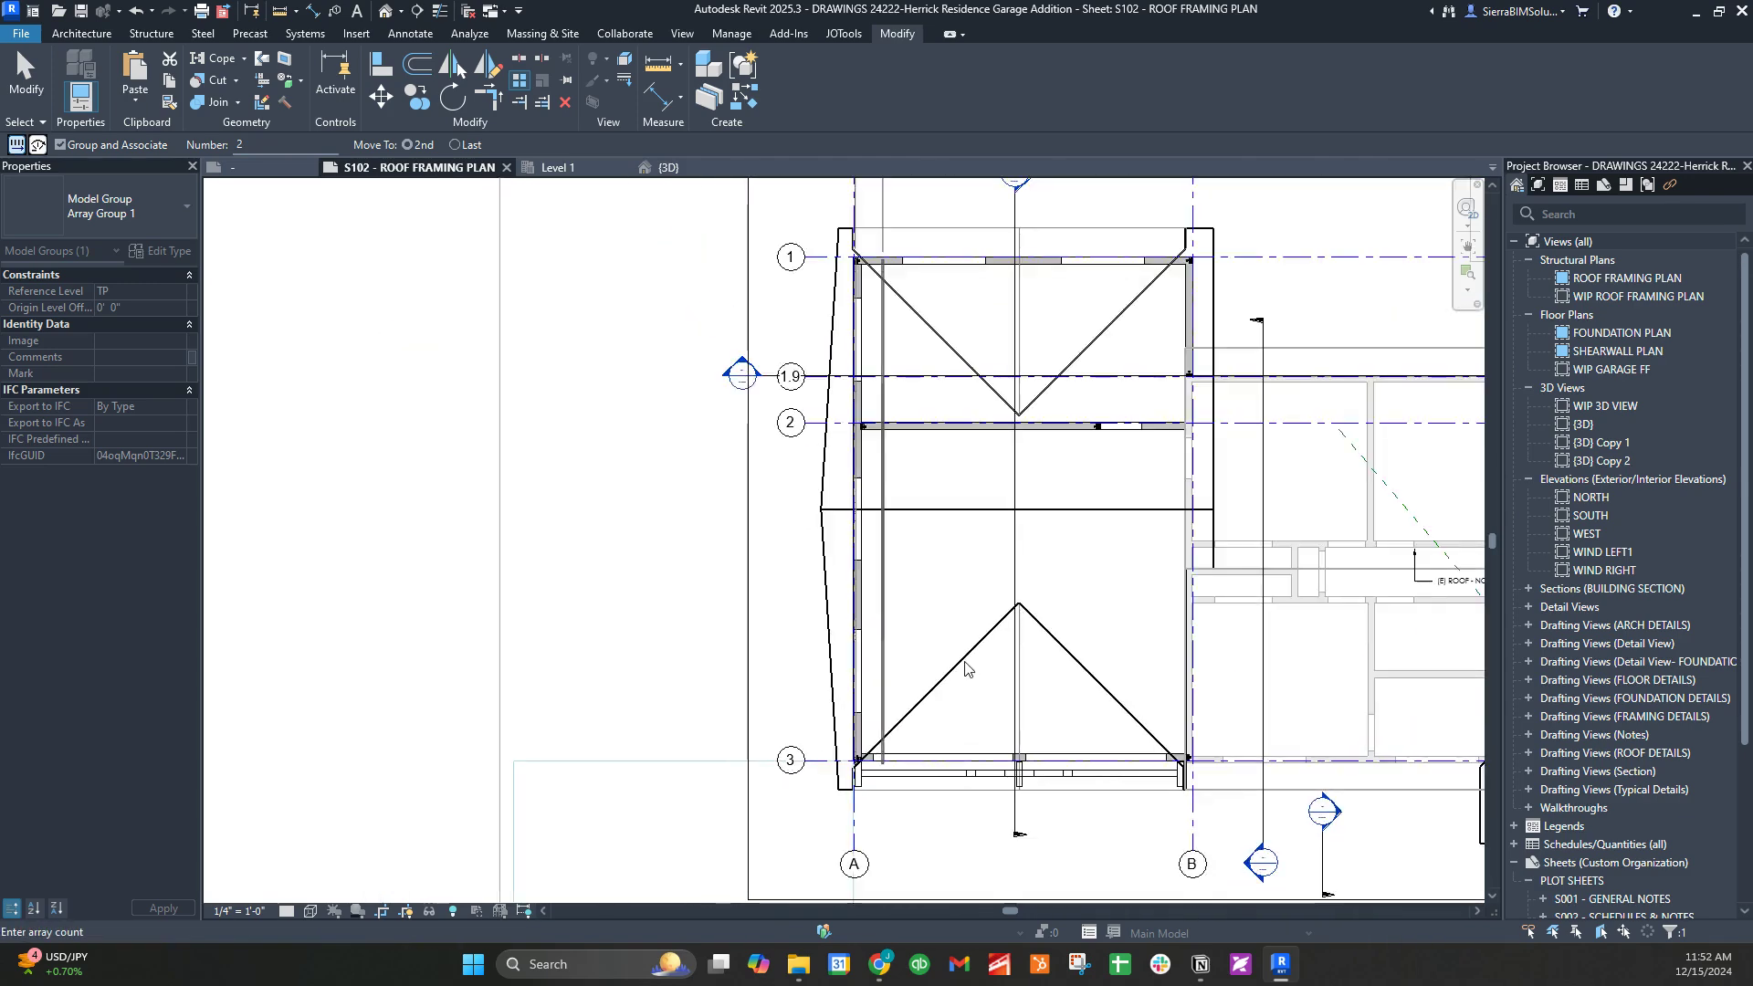
middle_drag(968, 669, 971, 730)
key(Escape)
key(Escape)
click(884, 609)
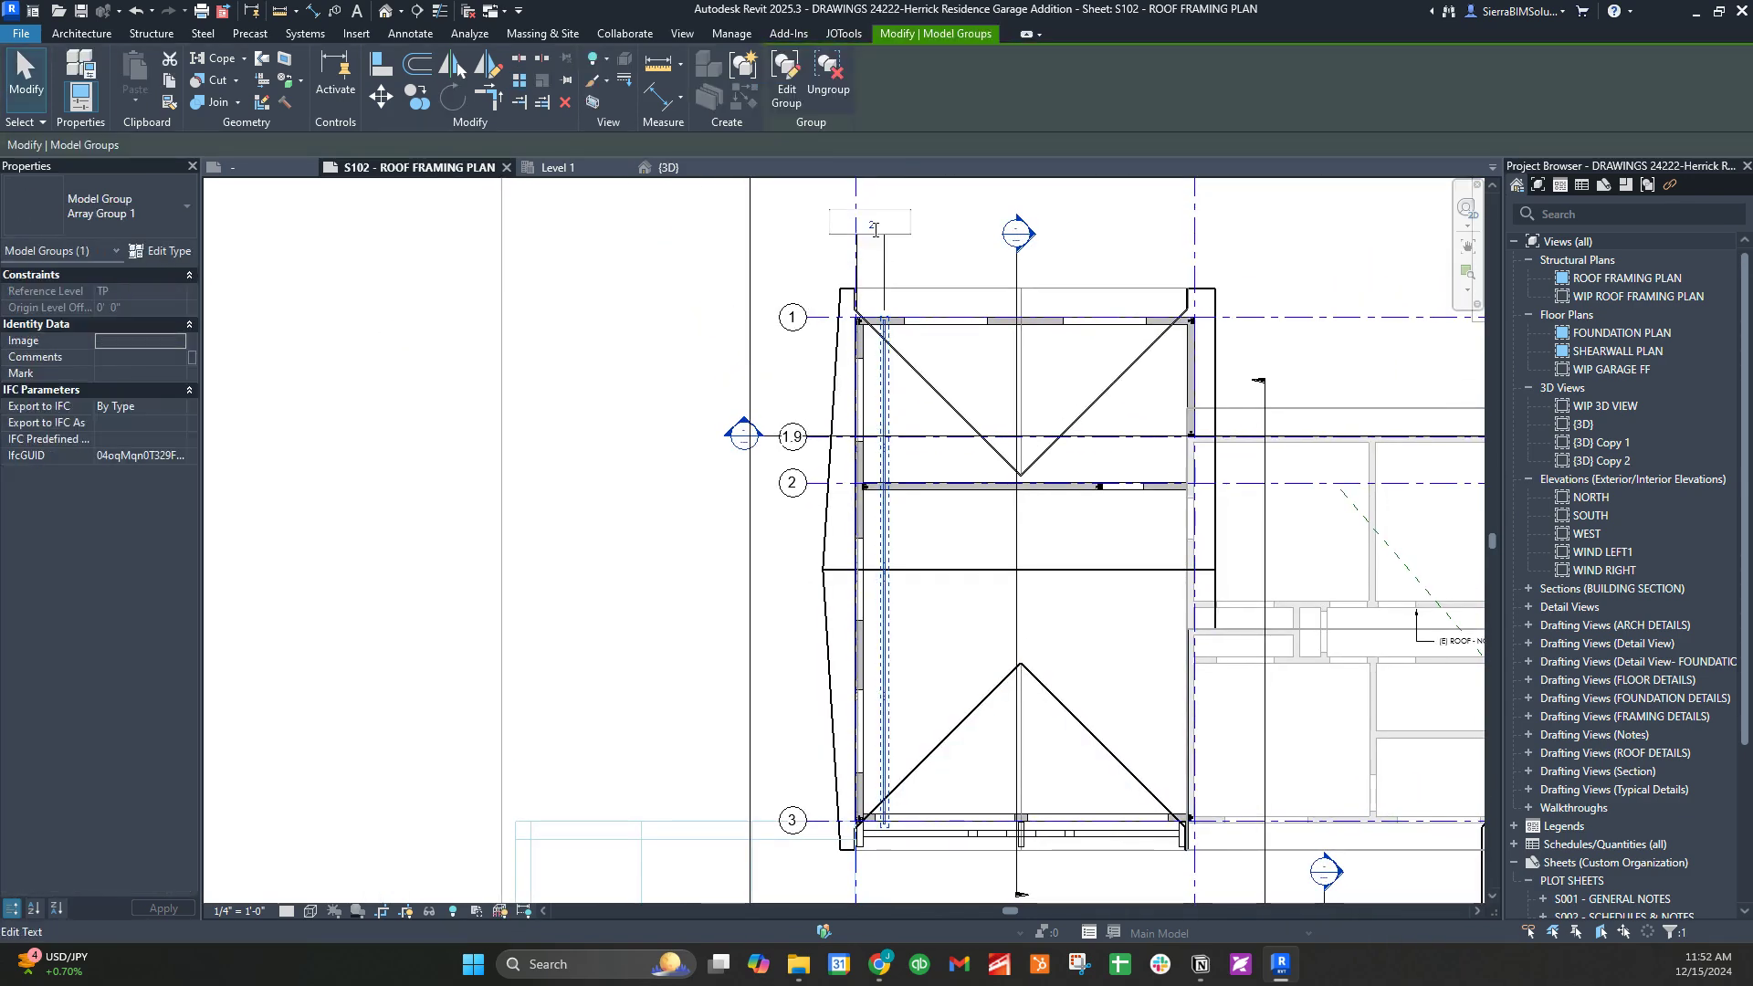
key(Return)
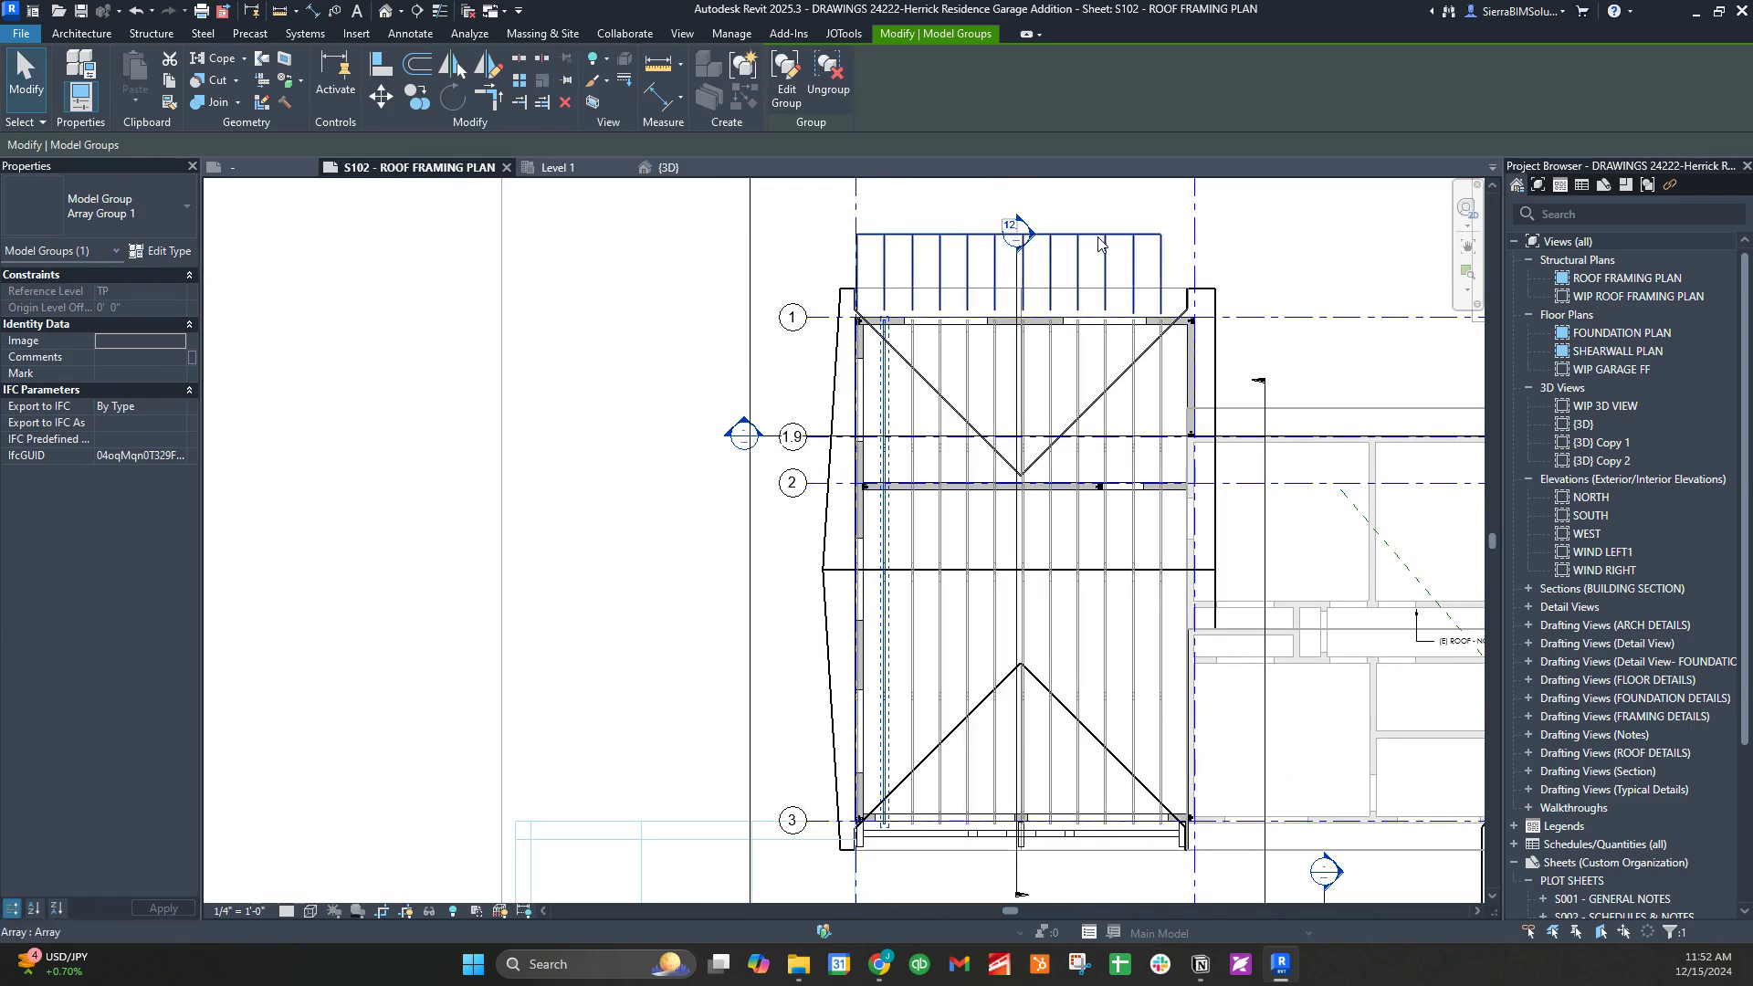
Set the truss array's count to 13 and check the last truss against the wall along grid B
scroll(1009, 230, up, 3)
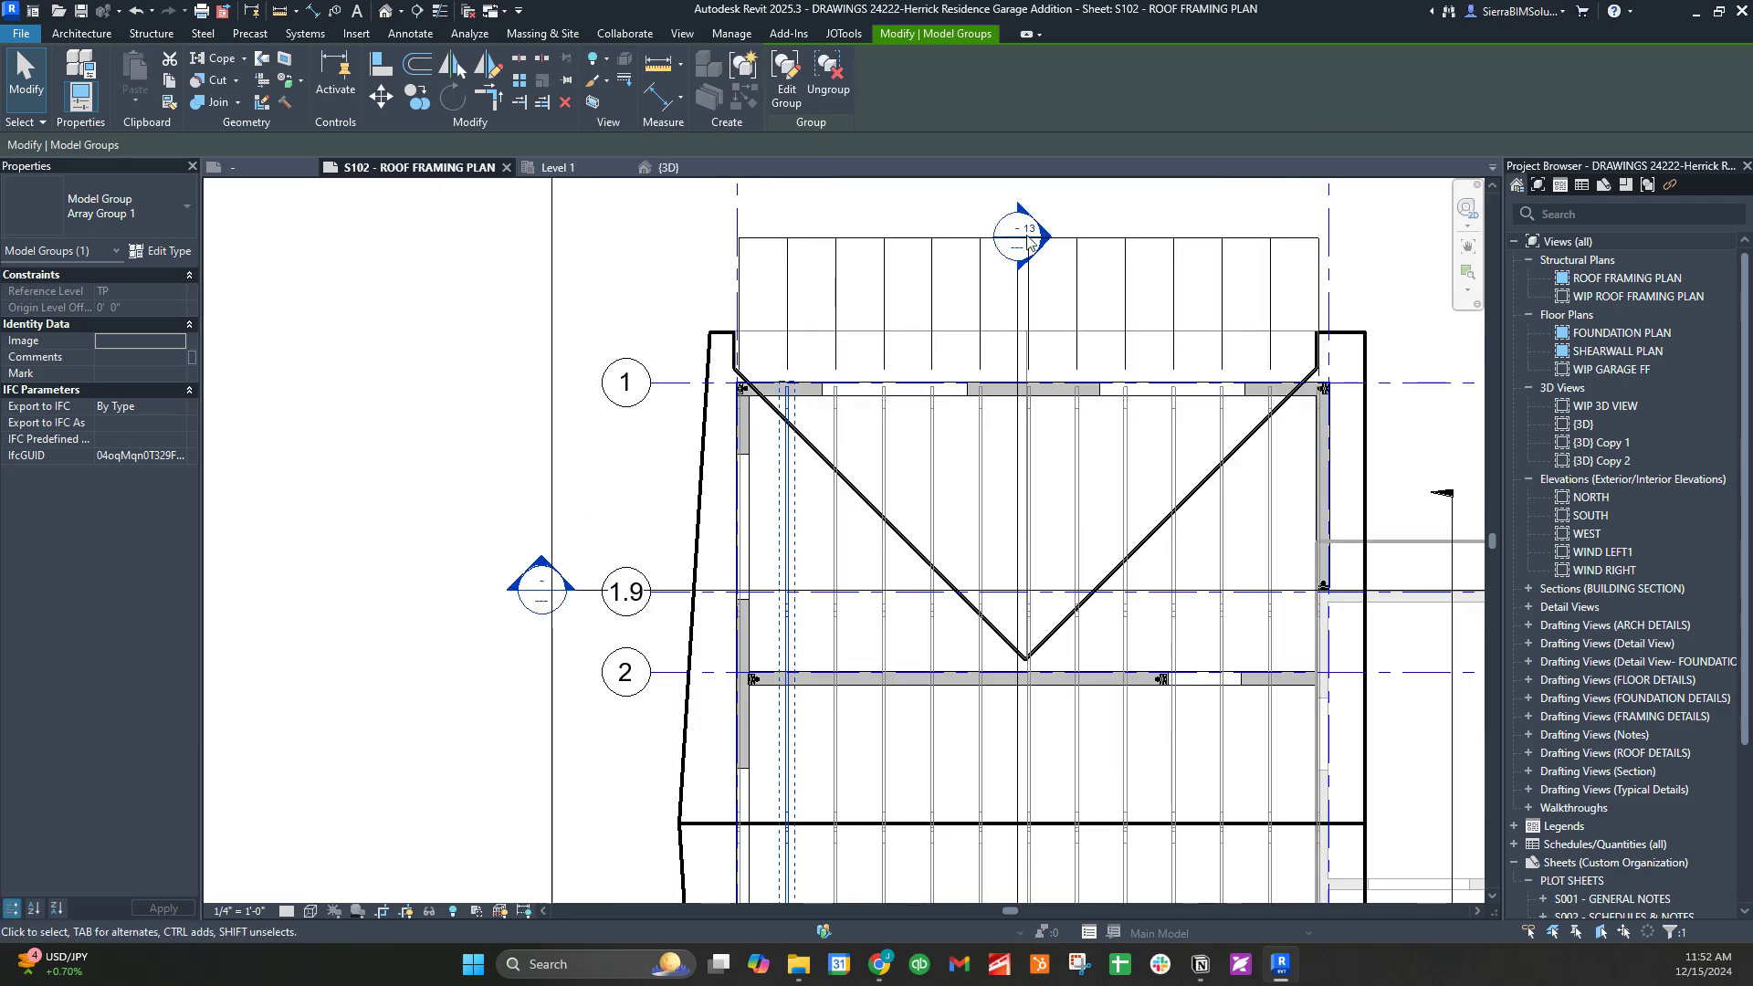
middle_drag(1335, 440, 1189, 247)
middle_drag(1194, 632, 1168, 320)
scroll(1152, 741, up, 3)
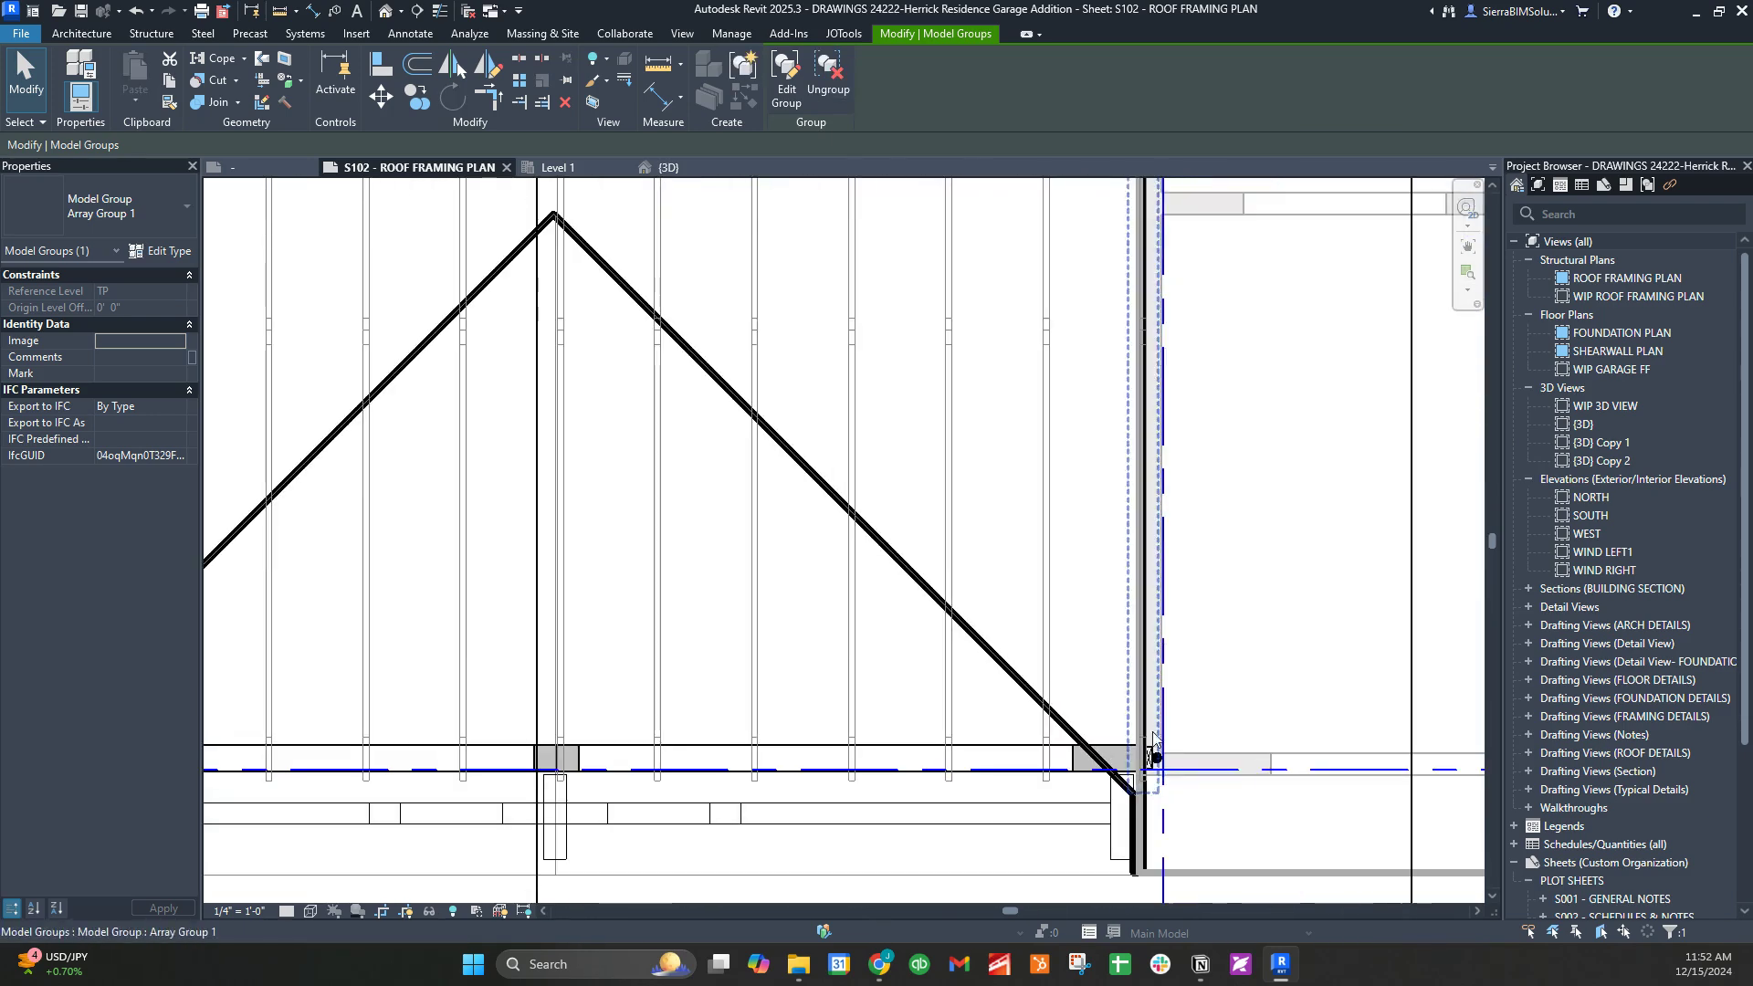
click(1190, 803)
click(1050, 687)
scroll(1078, 687, down, 3)
middle_drag(1147, 224, 1119, 511)
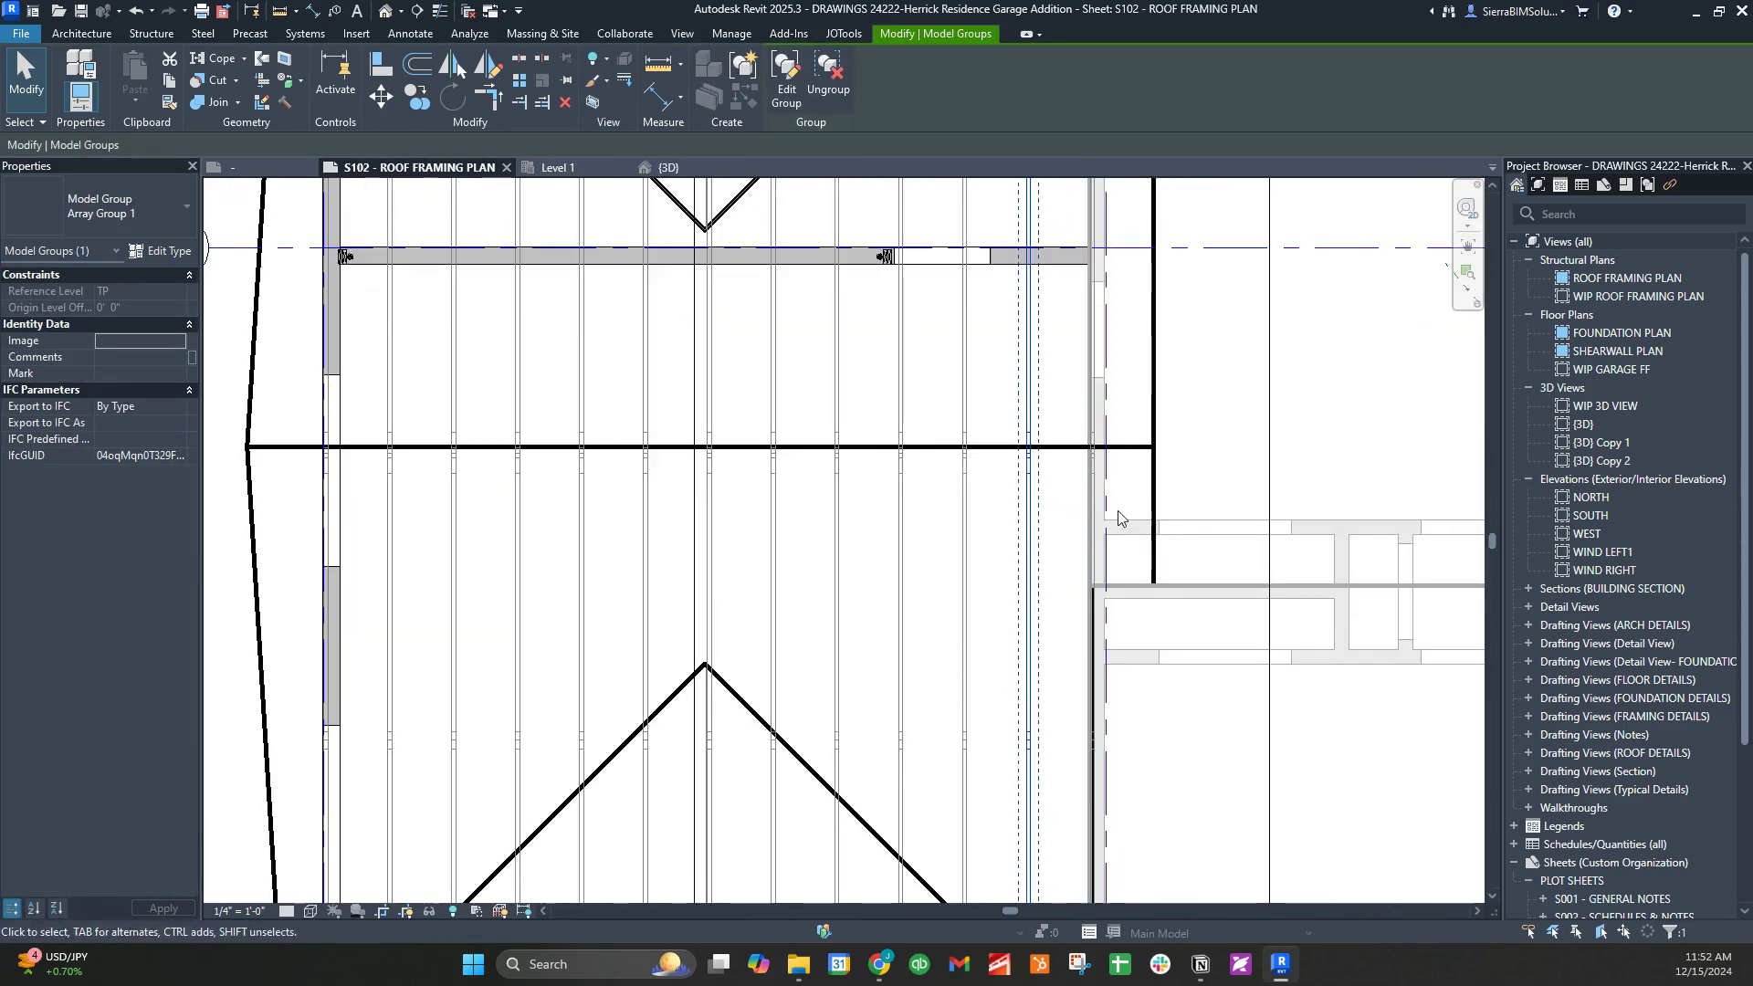
middle_drag(1118, 360, 1072, 824)
scroll(1056, 385, up, 3)
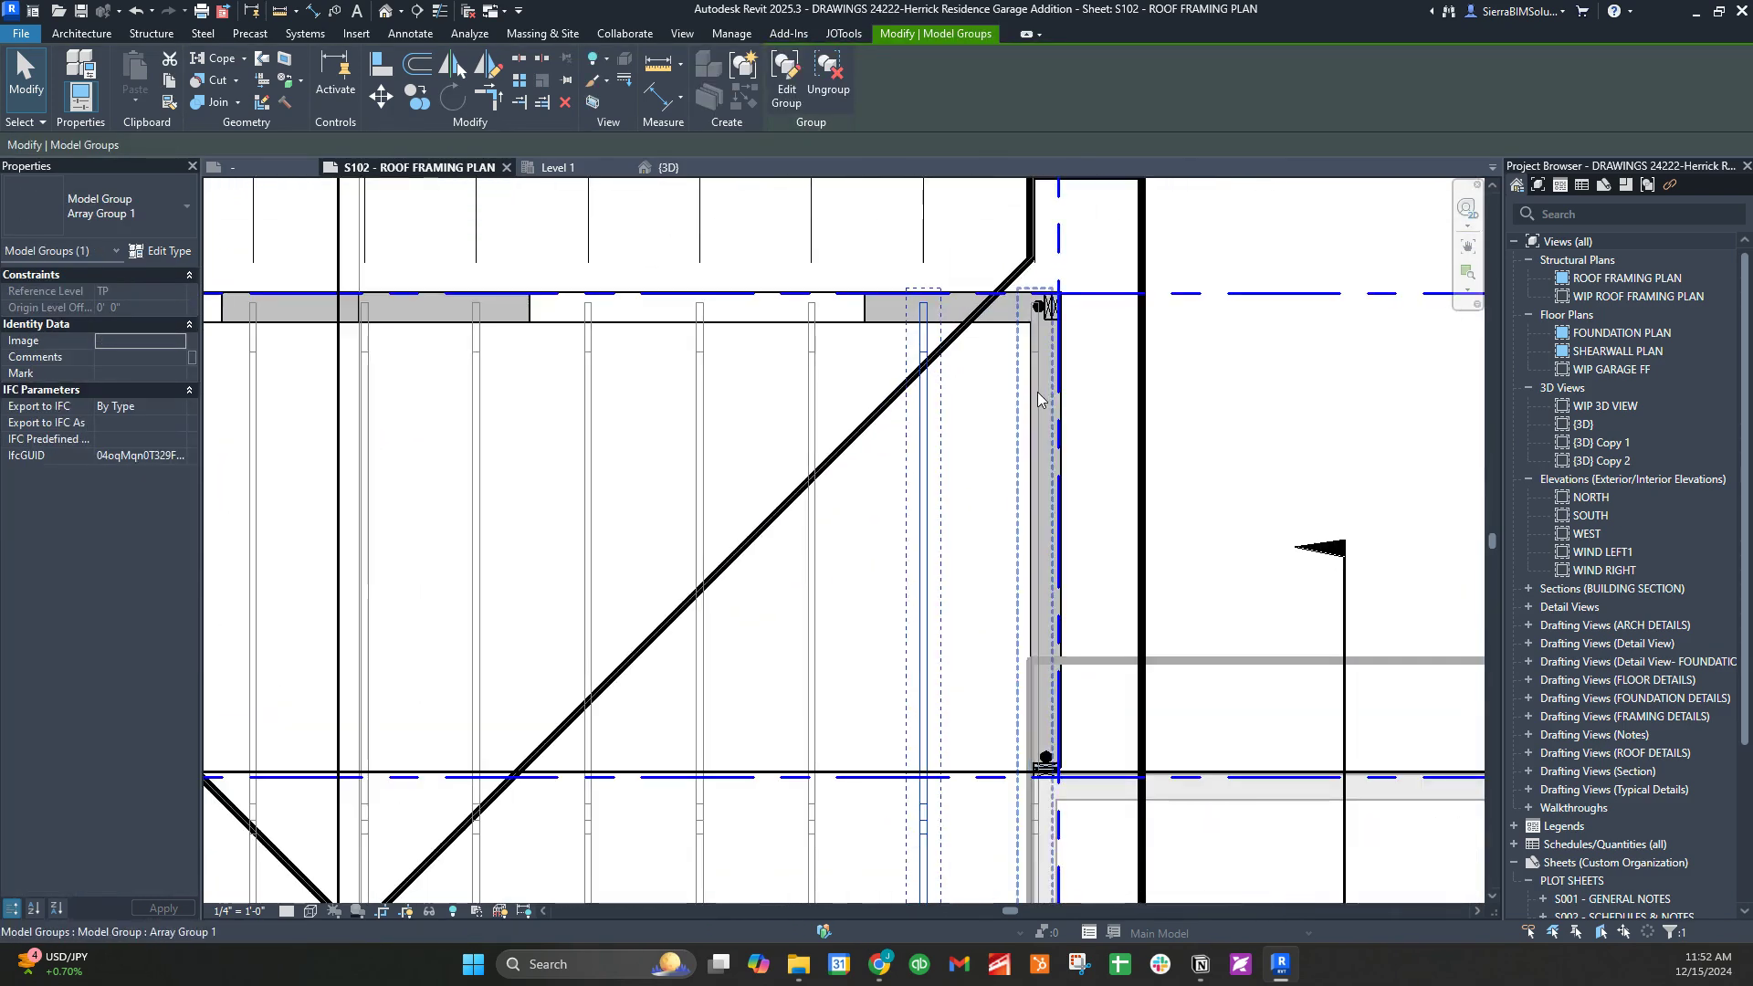
Inspect the properties of the individual Howe truss inside the last array group along grid B, and clear the selection
key(Tab)
key(Tab)
key(Tab)
middle_drag(1041, 395, 1009, 451)
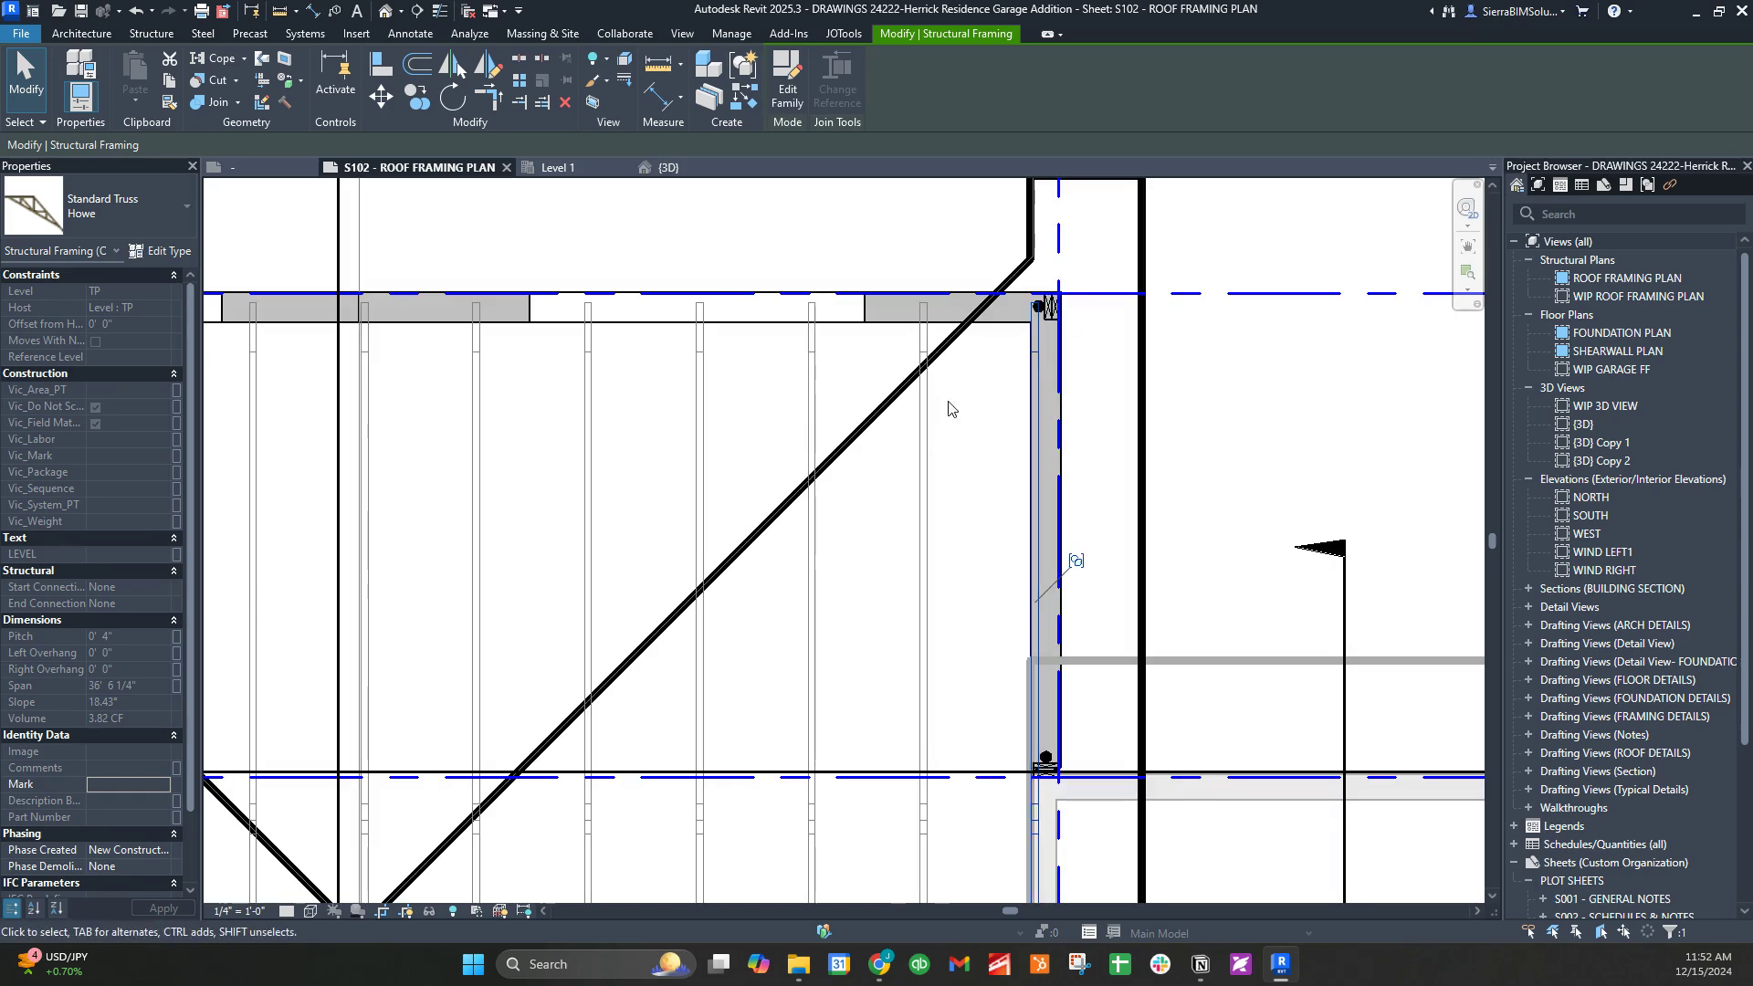
scroll(972, 410, down, 5)
middle_drag(972, 570, 1021, 485)
key(Escape)
scroll(620, 548, down, 1)
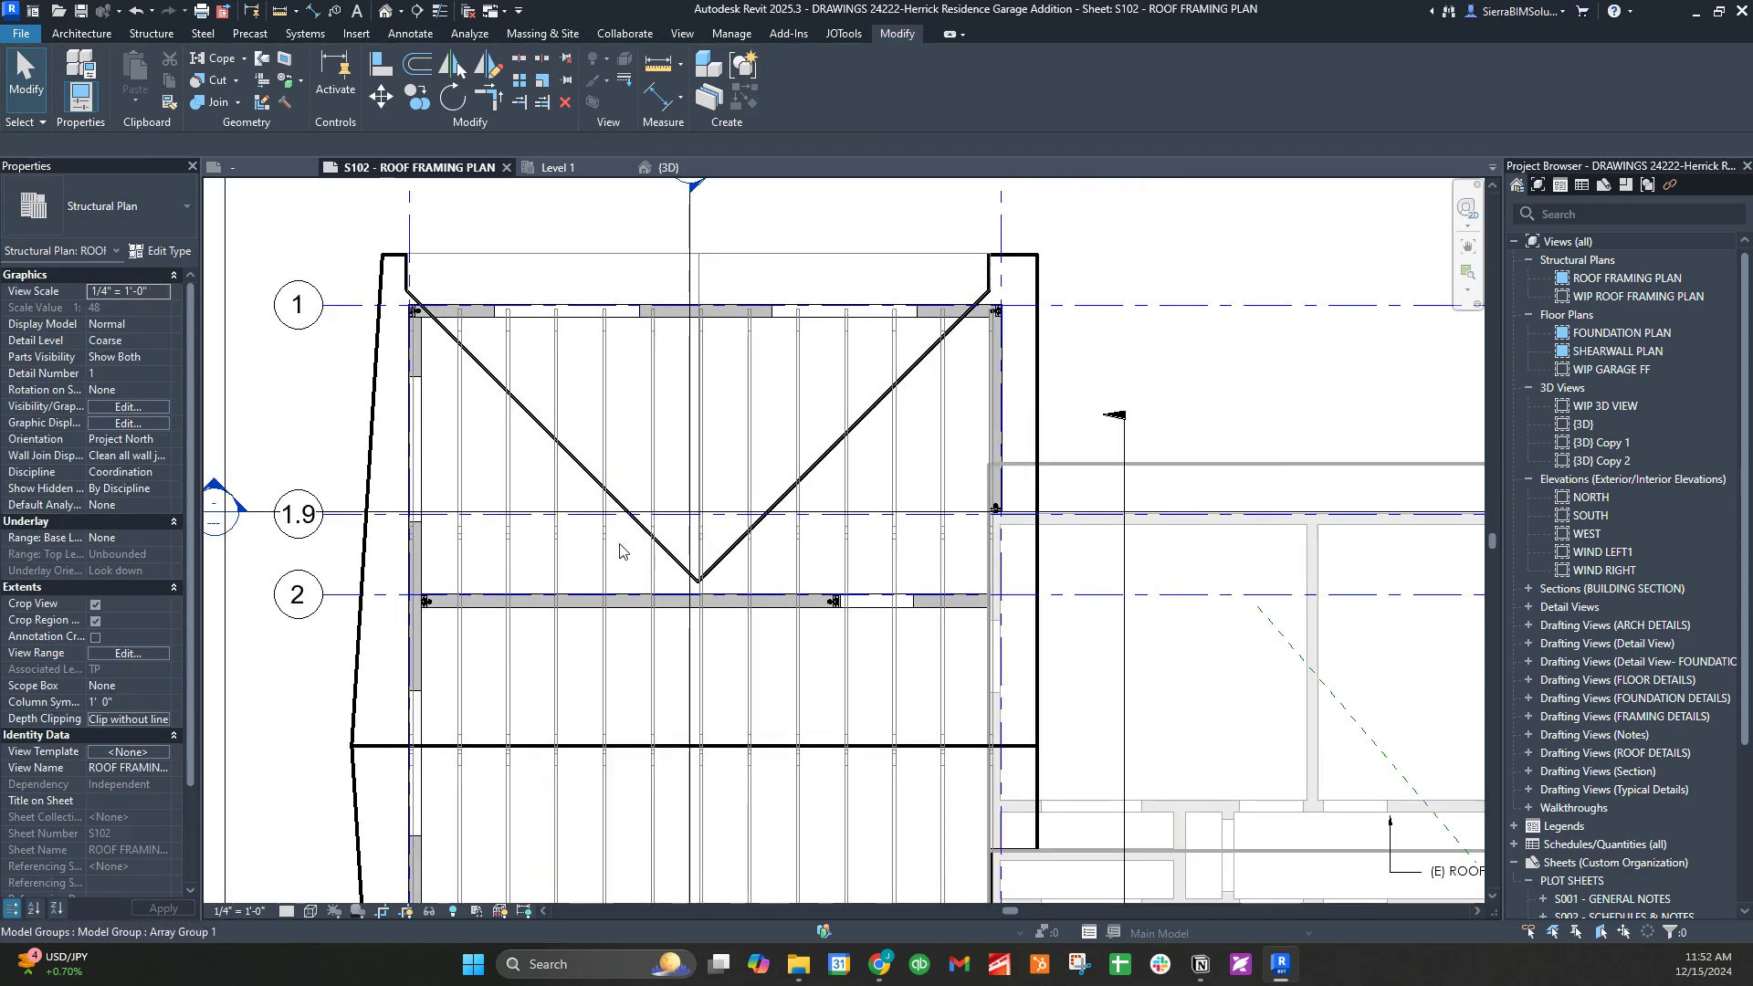
Select all instances of the truss array group and ungroup them into individual Howe trusses
middle_drag(685, 548, 825, 601)
middle_drag(954, 628, 876, 574)
middle_drag(549, 651, 688, 347)
middle_drag(931, 498, 902, 591)
scroll(904, 589, down, 4)
middle_drag(994, 390, 924, 478)
scroll(926, 477, up, 4)
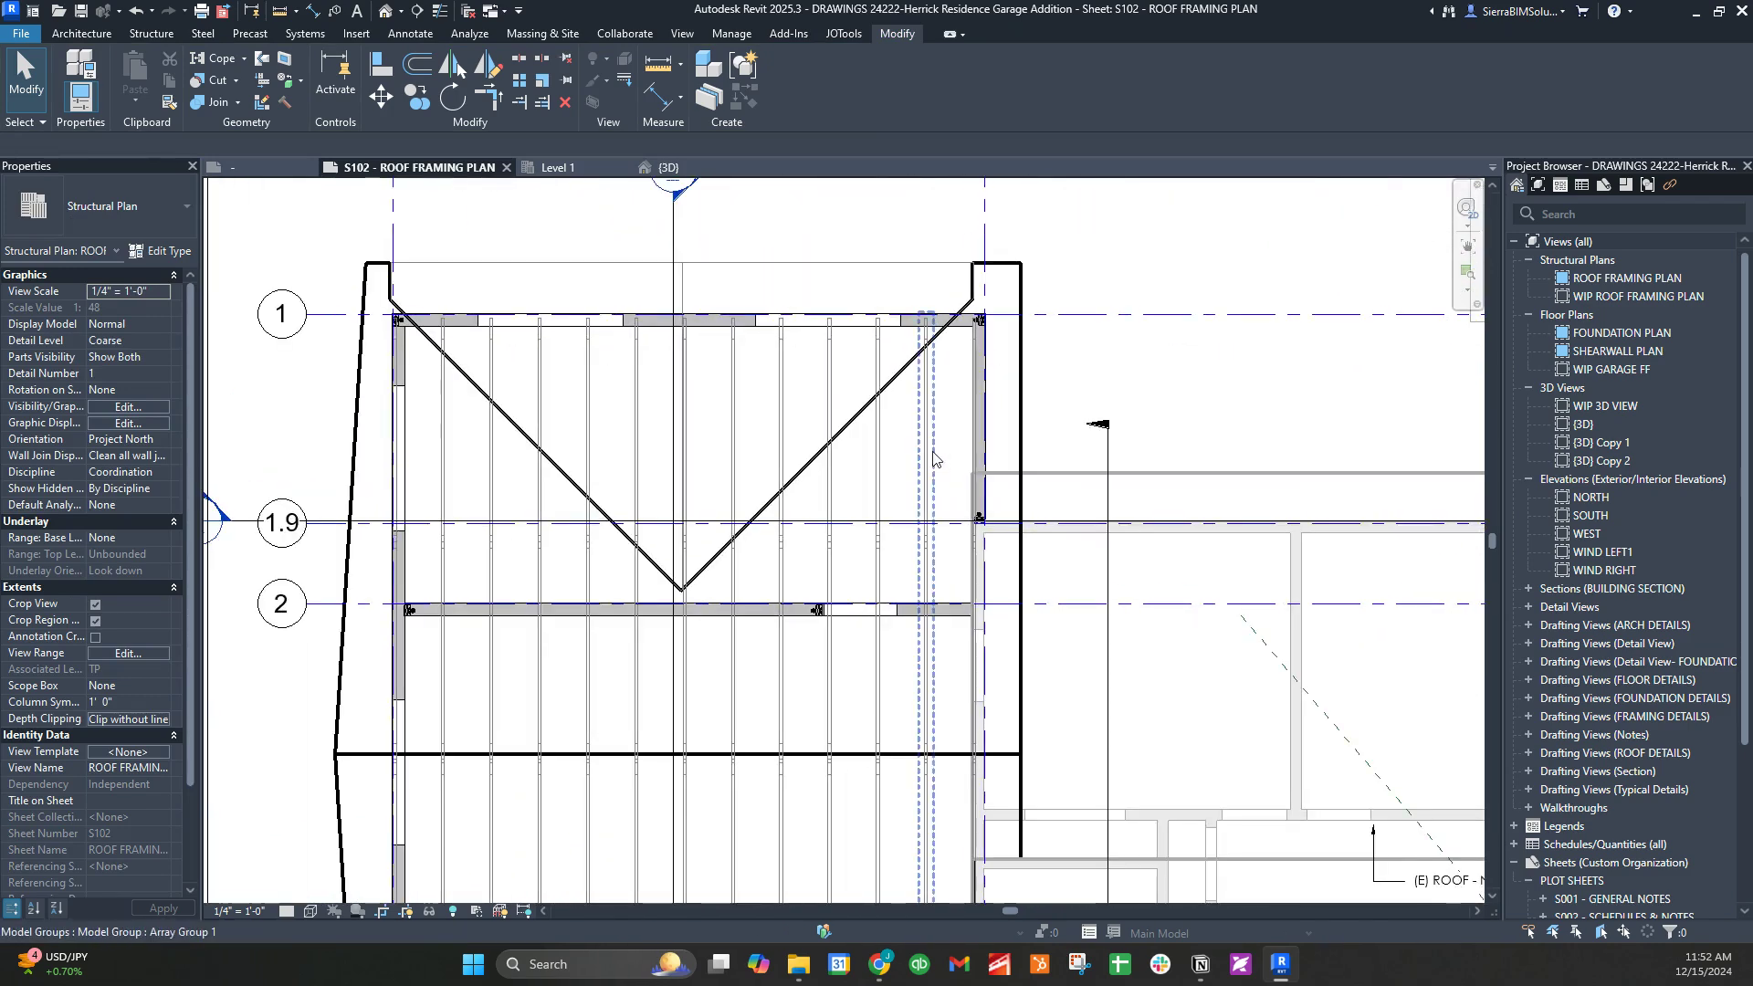
click(934, 456)
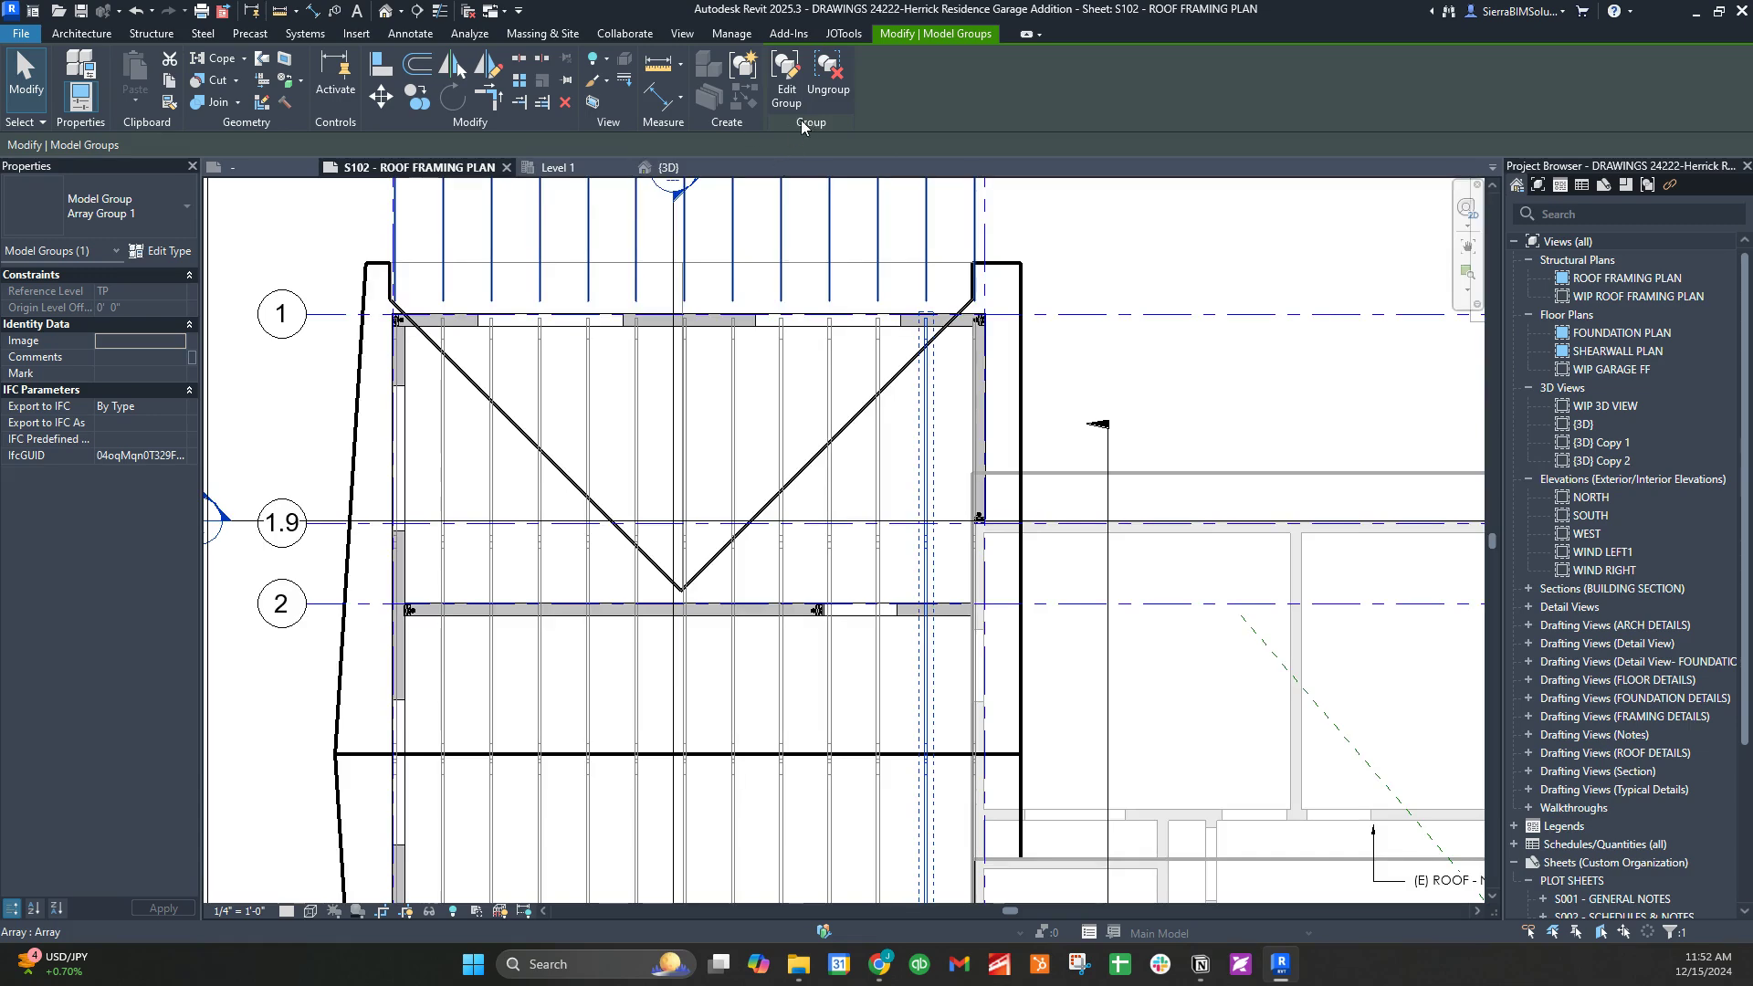
key(s)
key(a)
click(826, 89)
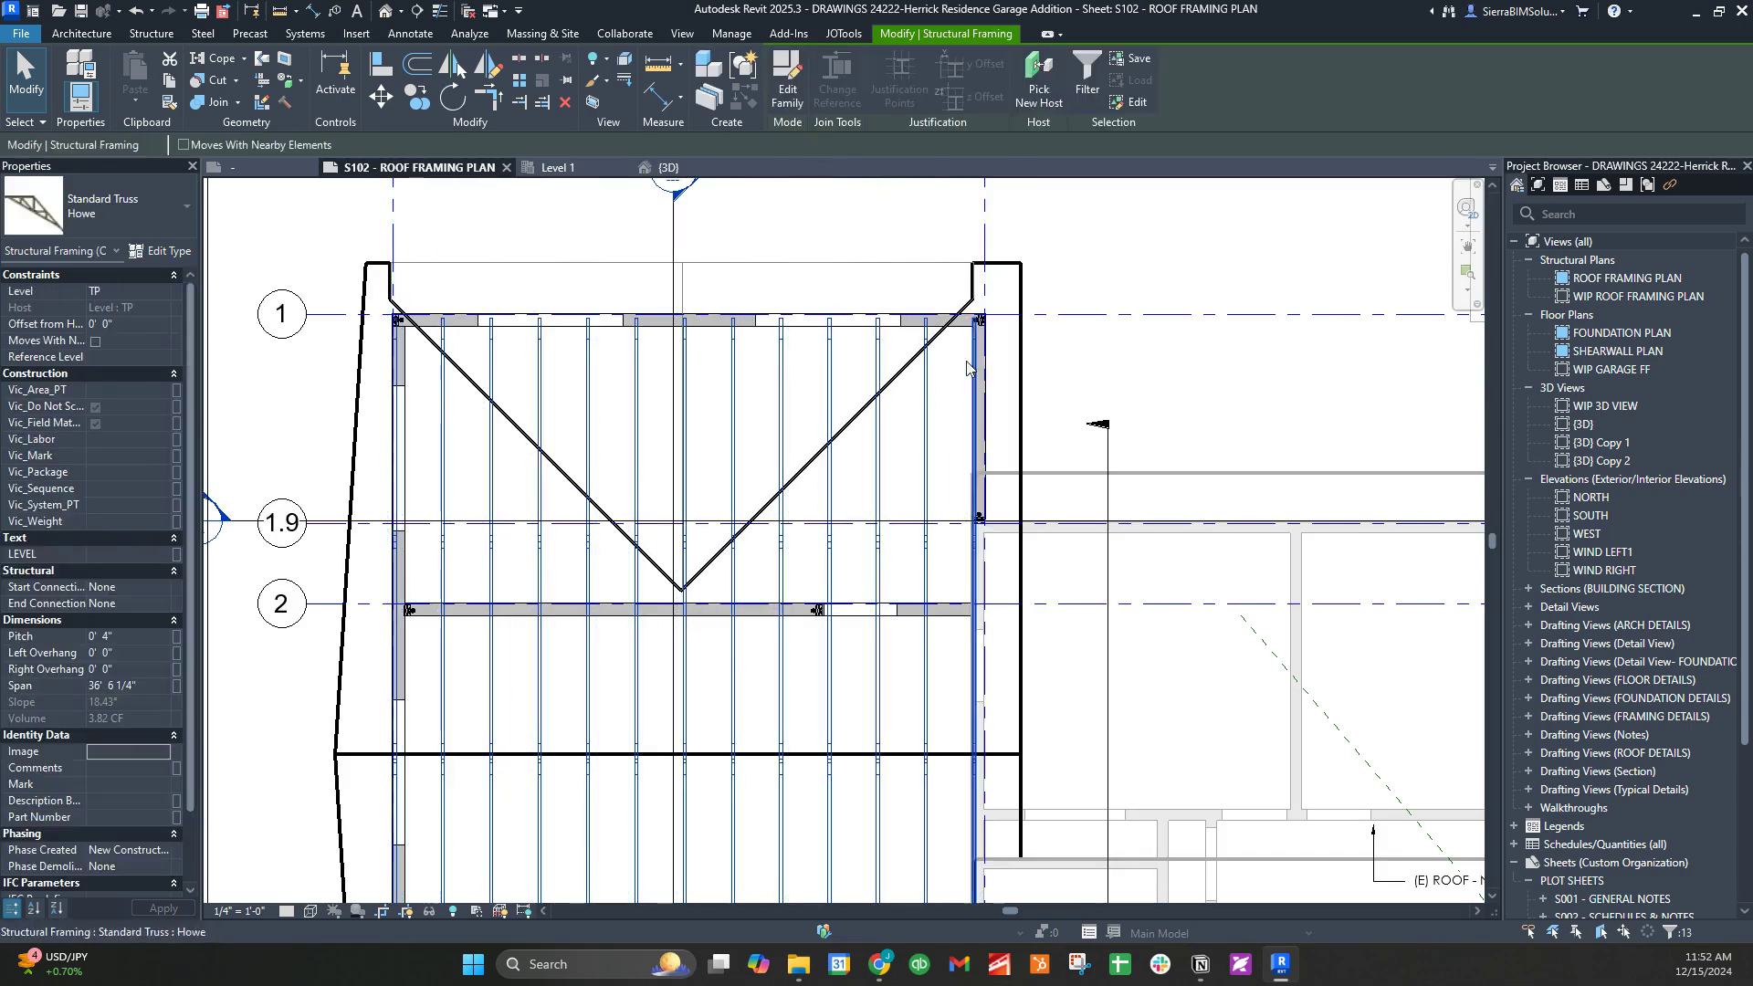
Examine the truss along grid B and how the truss ends meet the wall at grid 3
click(974, 407)
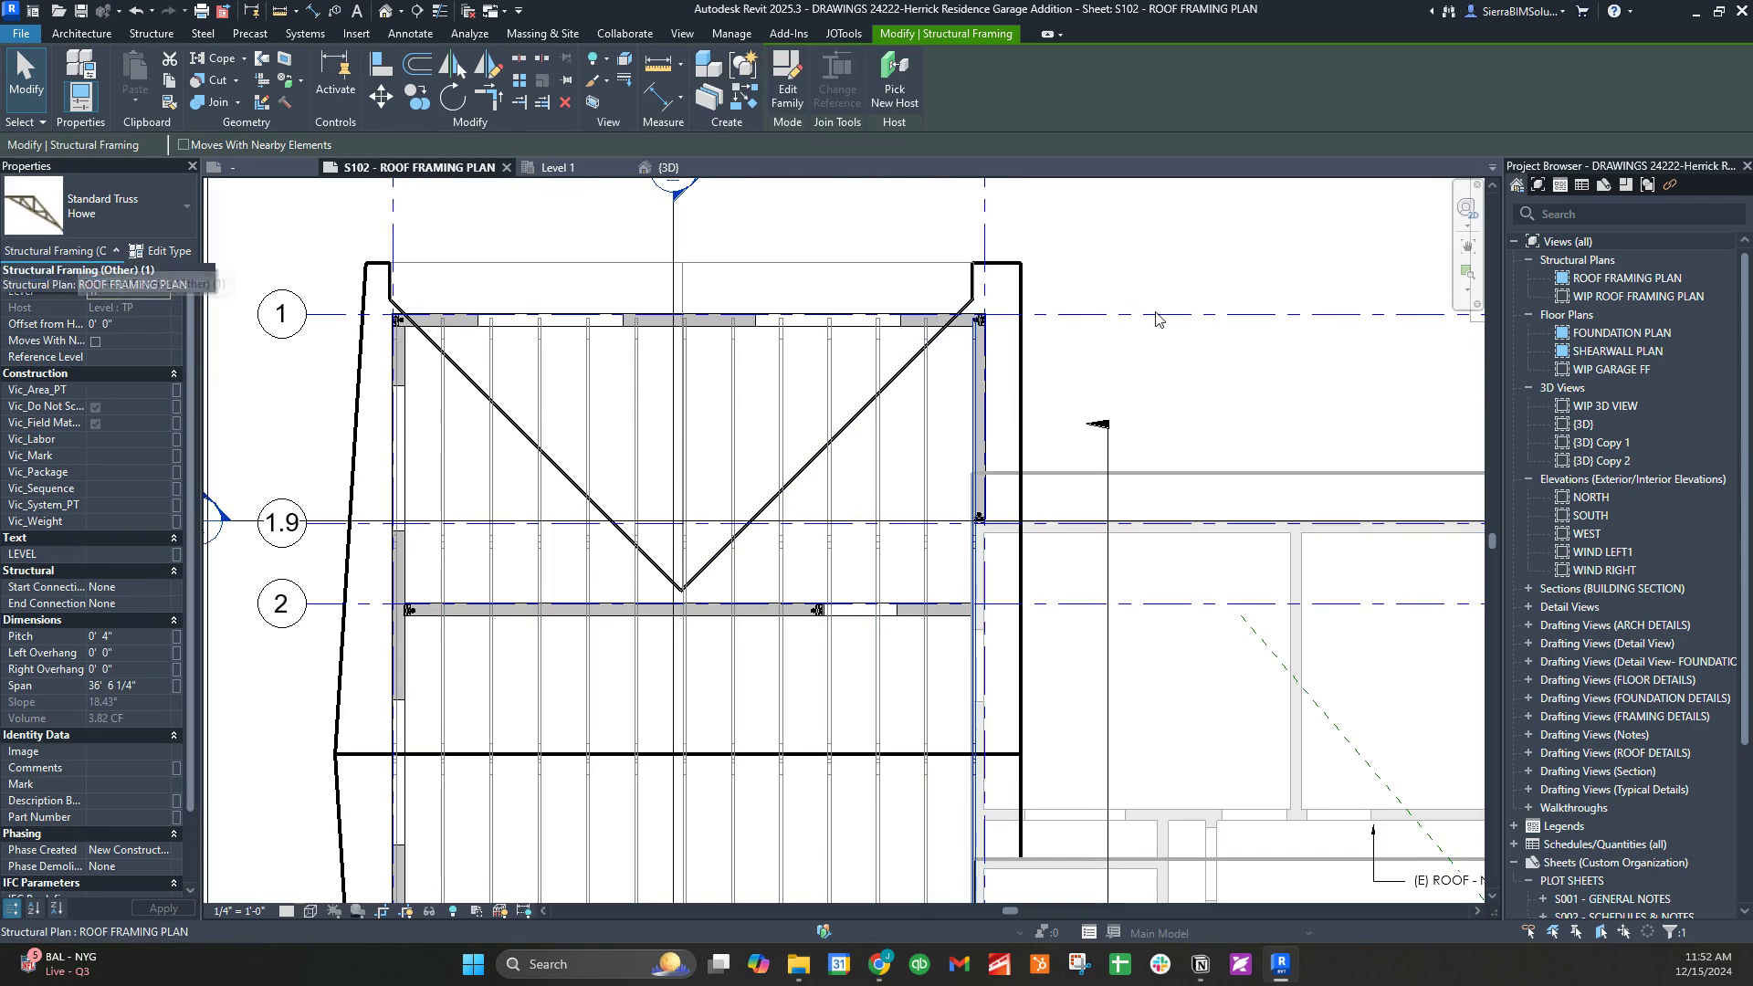
scroll(881, 342, up, 2)
scroll(869, 502, down, 2)
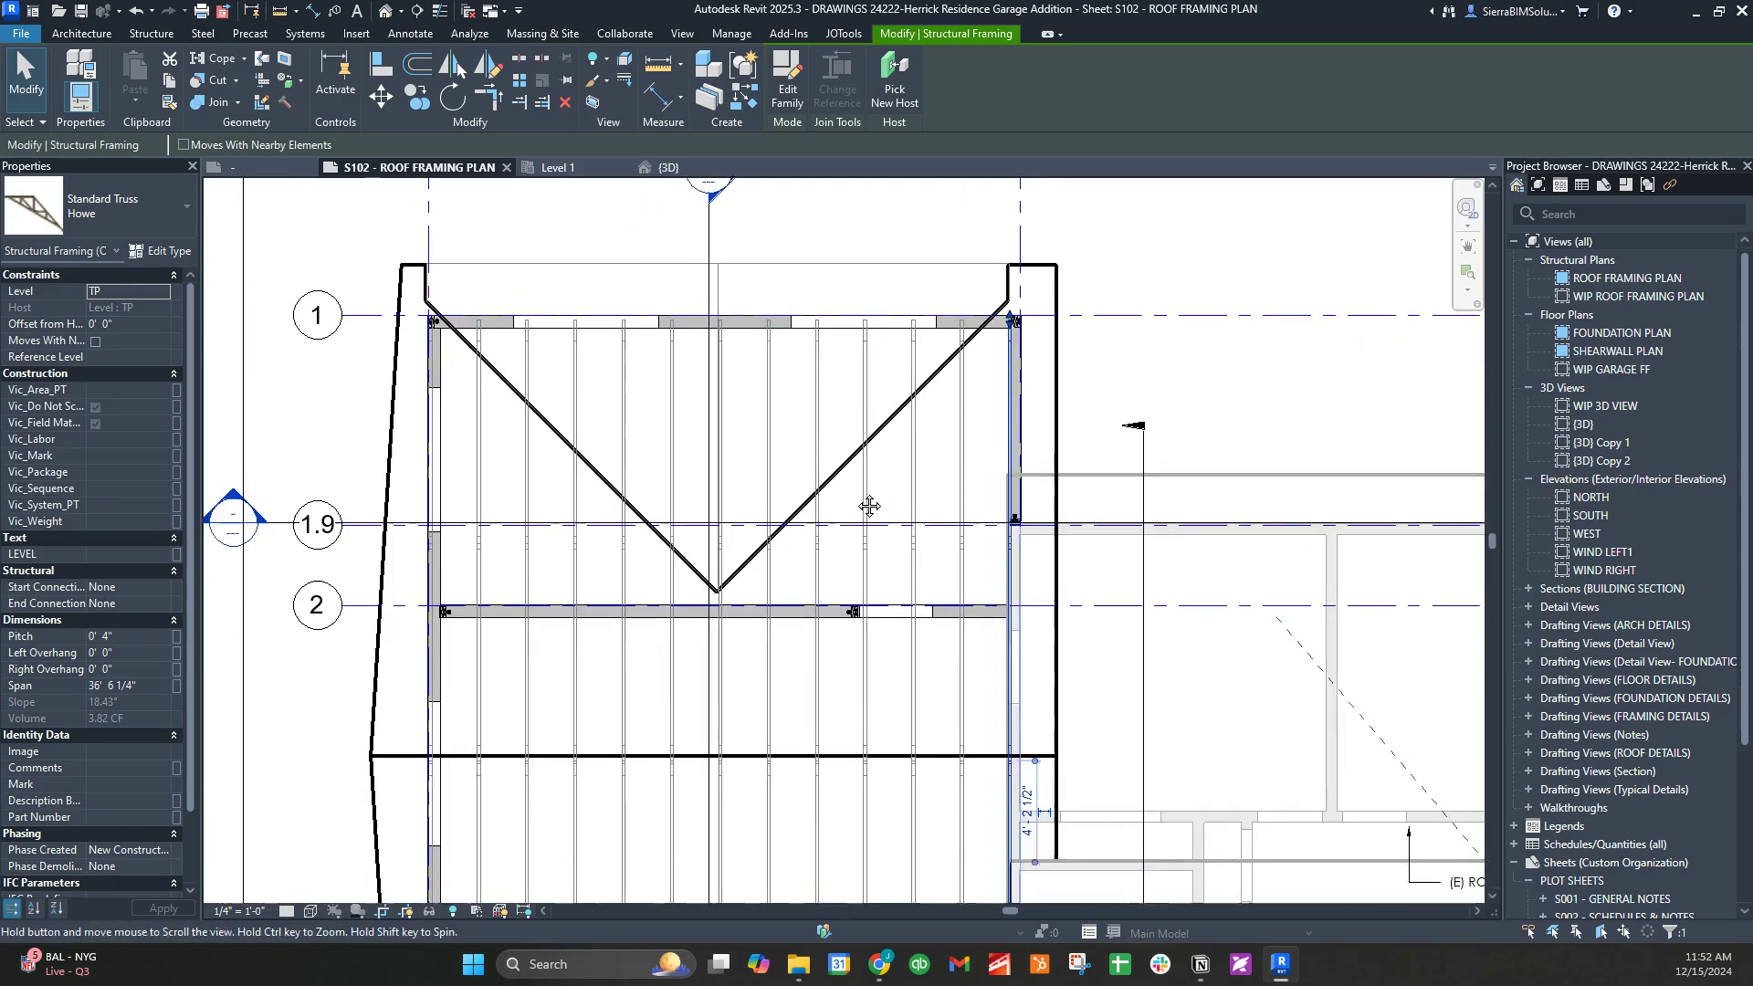
middle_drag(757, 534, 834, 478)
scroll(823, 479, down, 2)
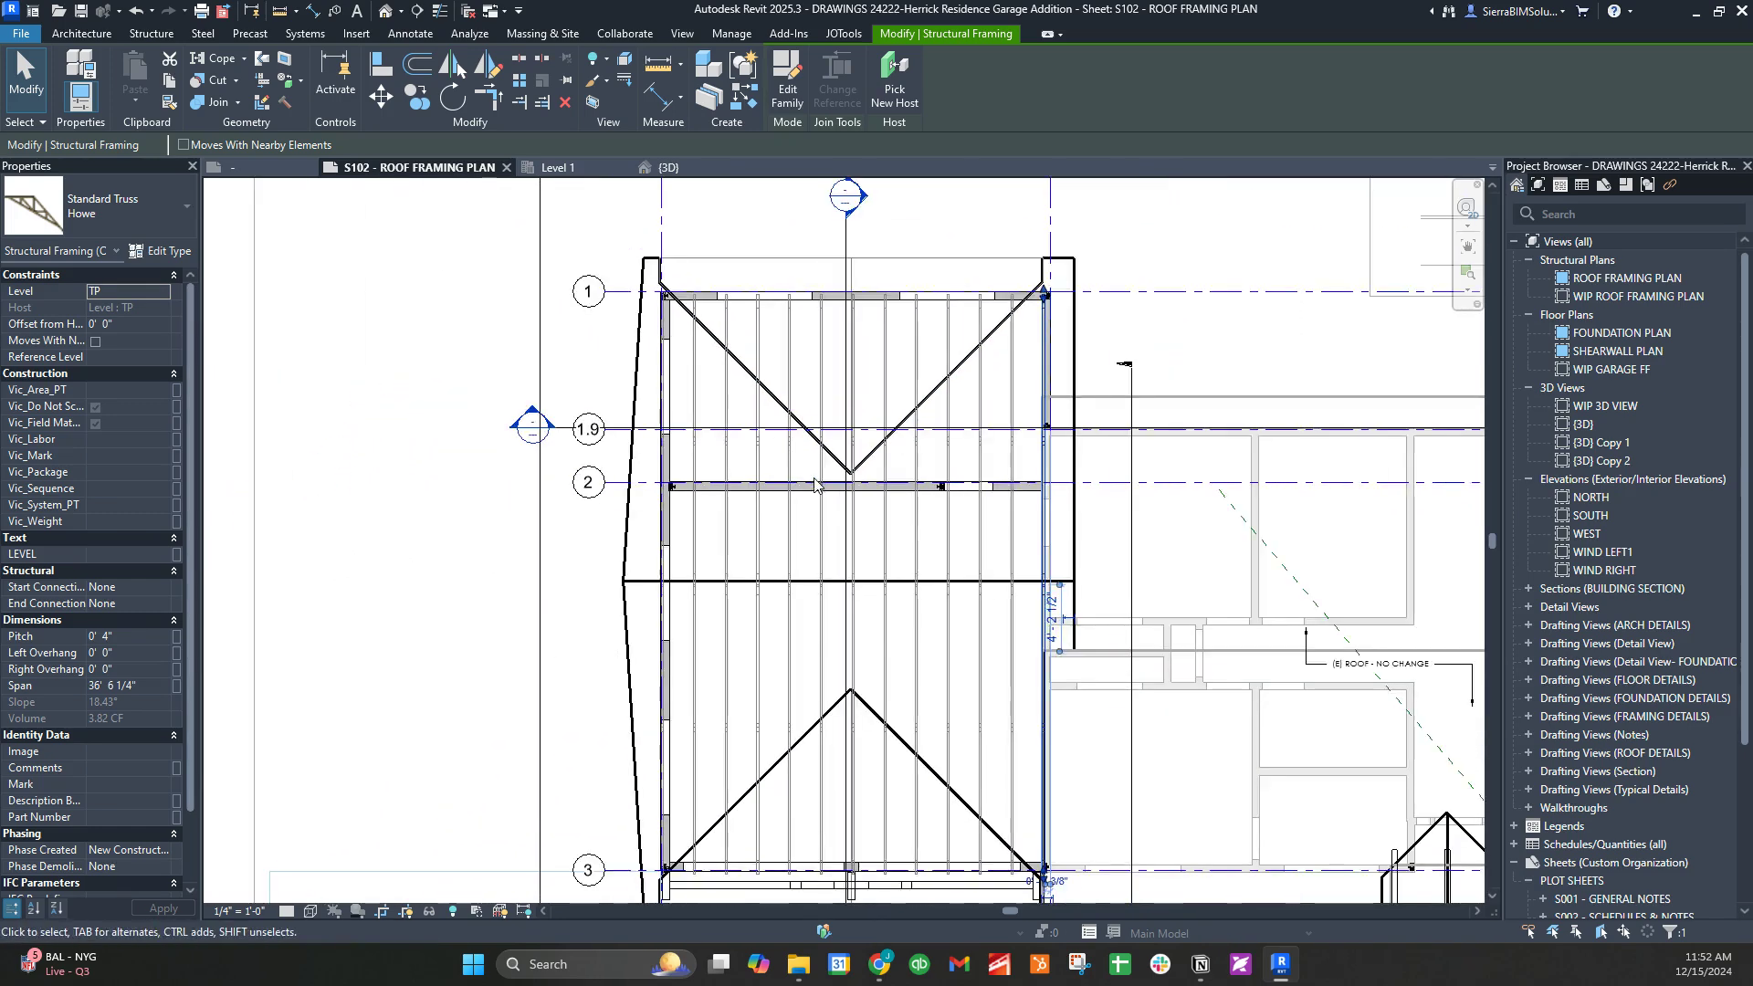
middle_drag(798, 723, 820, 681)
scroll(813, 653, down, 1)
middle_drag(719, 855, 731, 786)
scroll(734, 782, up, 7)
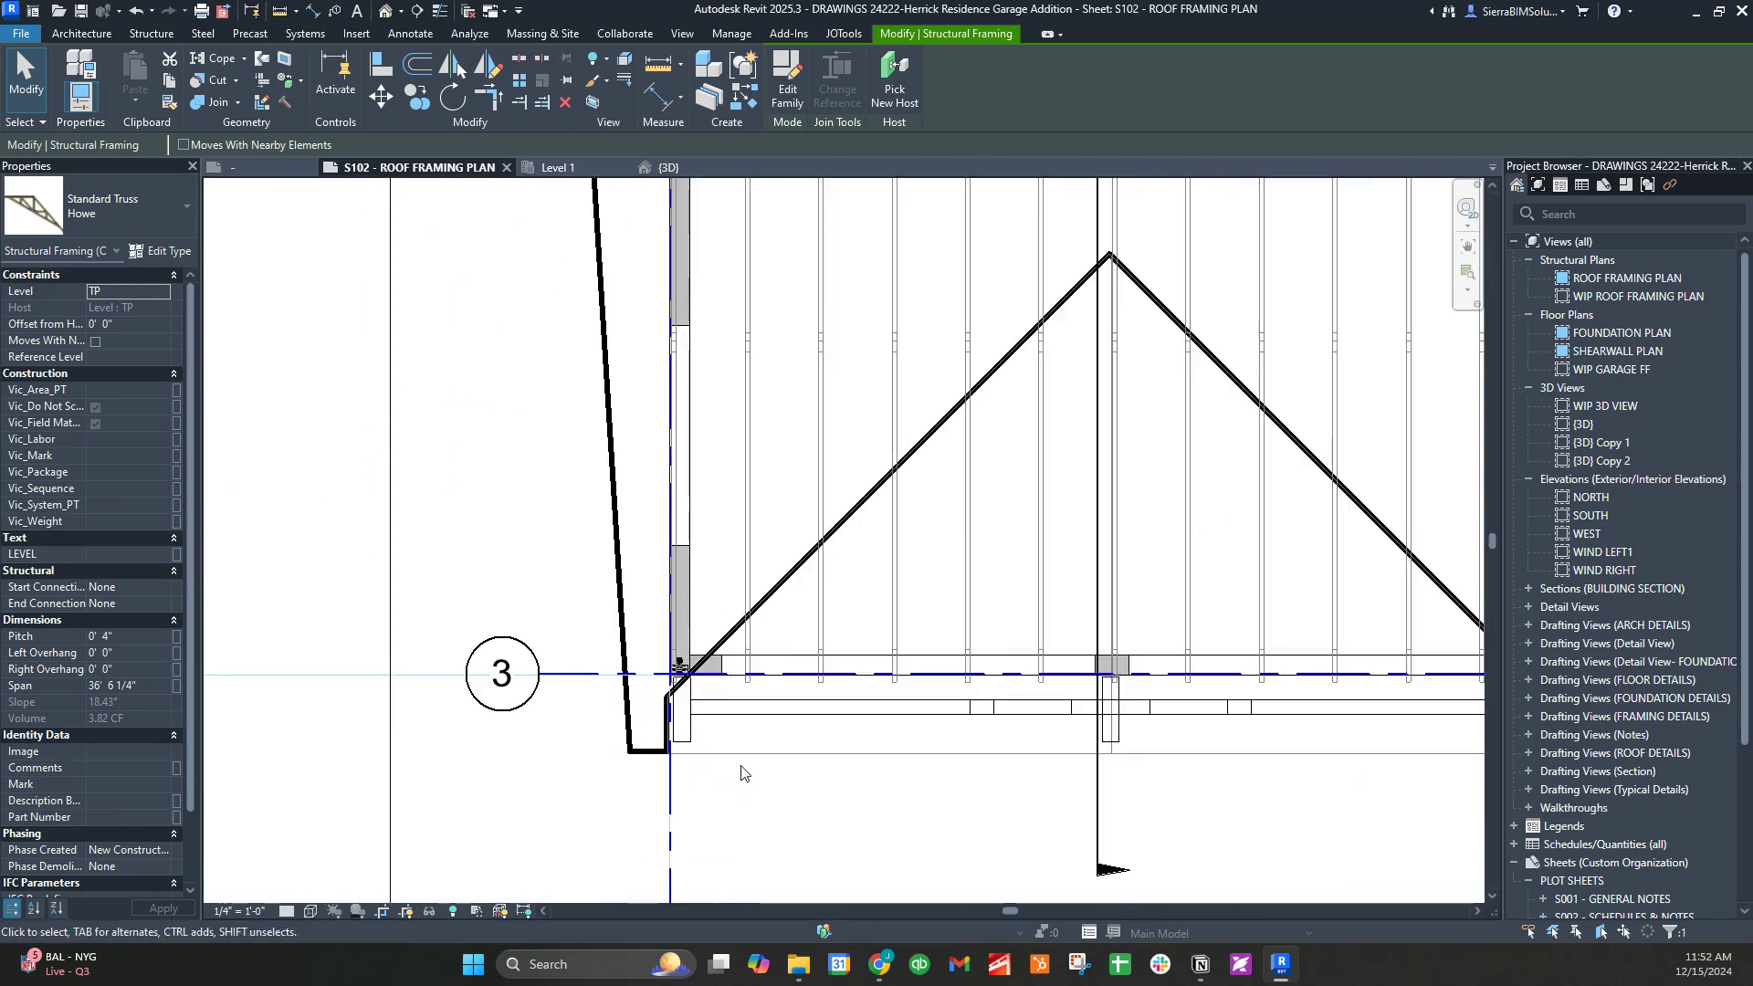
scroll(742, 744, up, 4)
middle_drag(742, 719, 747, 787)
scroll(747, 793, down, 5)
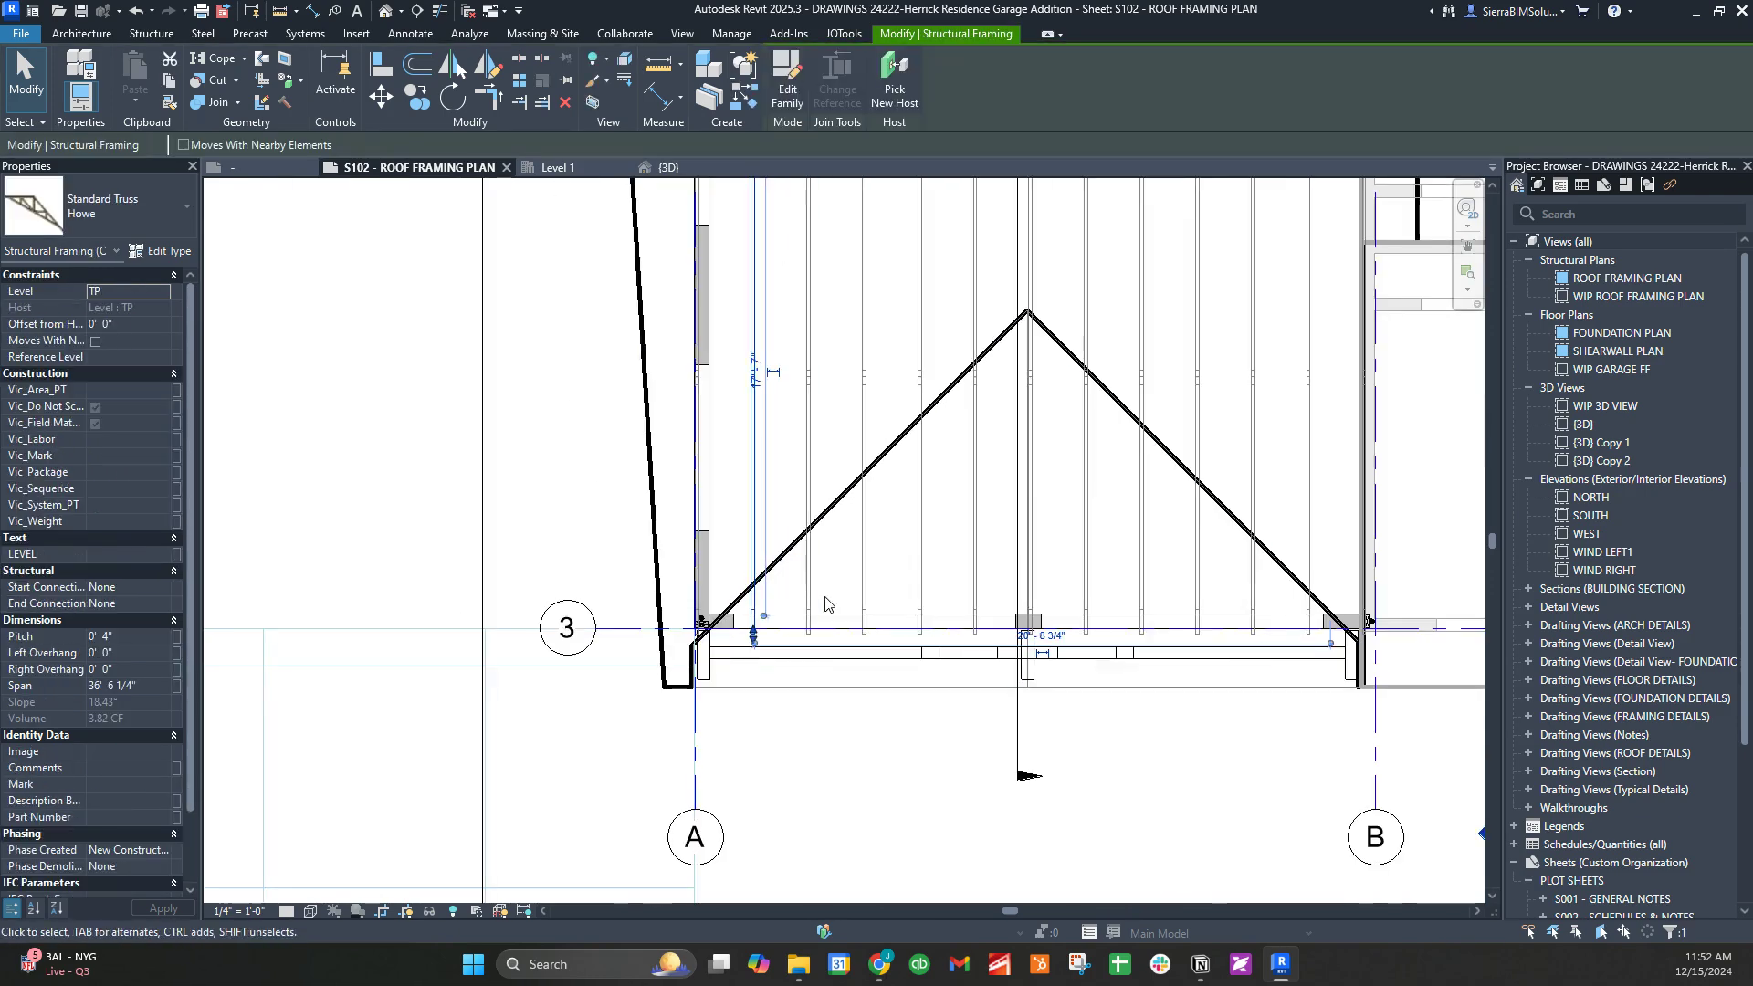
Select all instances of the Howe truss and set their span to 36' 4"
key(s)
key(a)
middle_drag(822, 609, 828, 849)
middle_drag(800, 596, 800, 887)
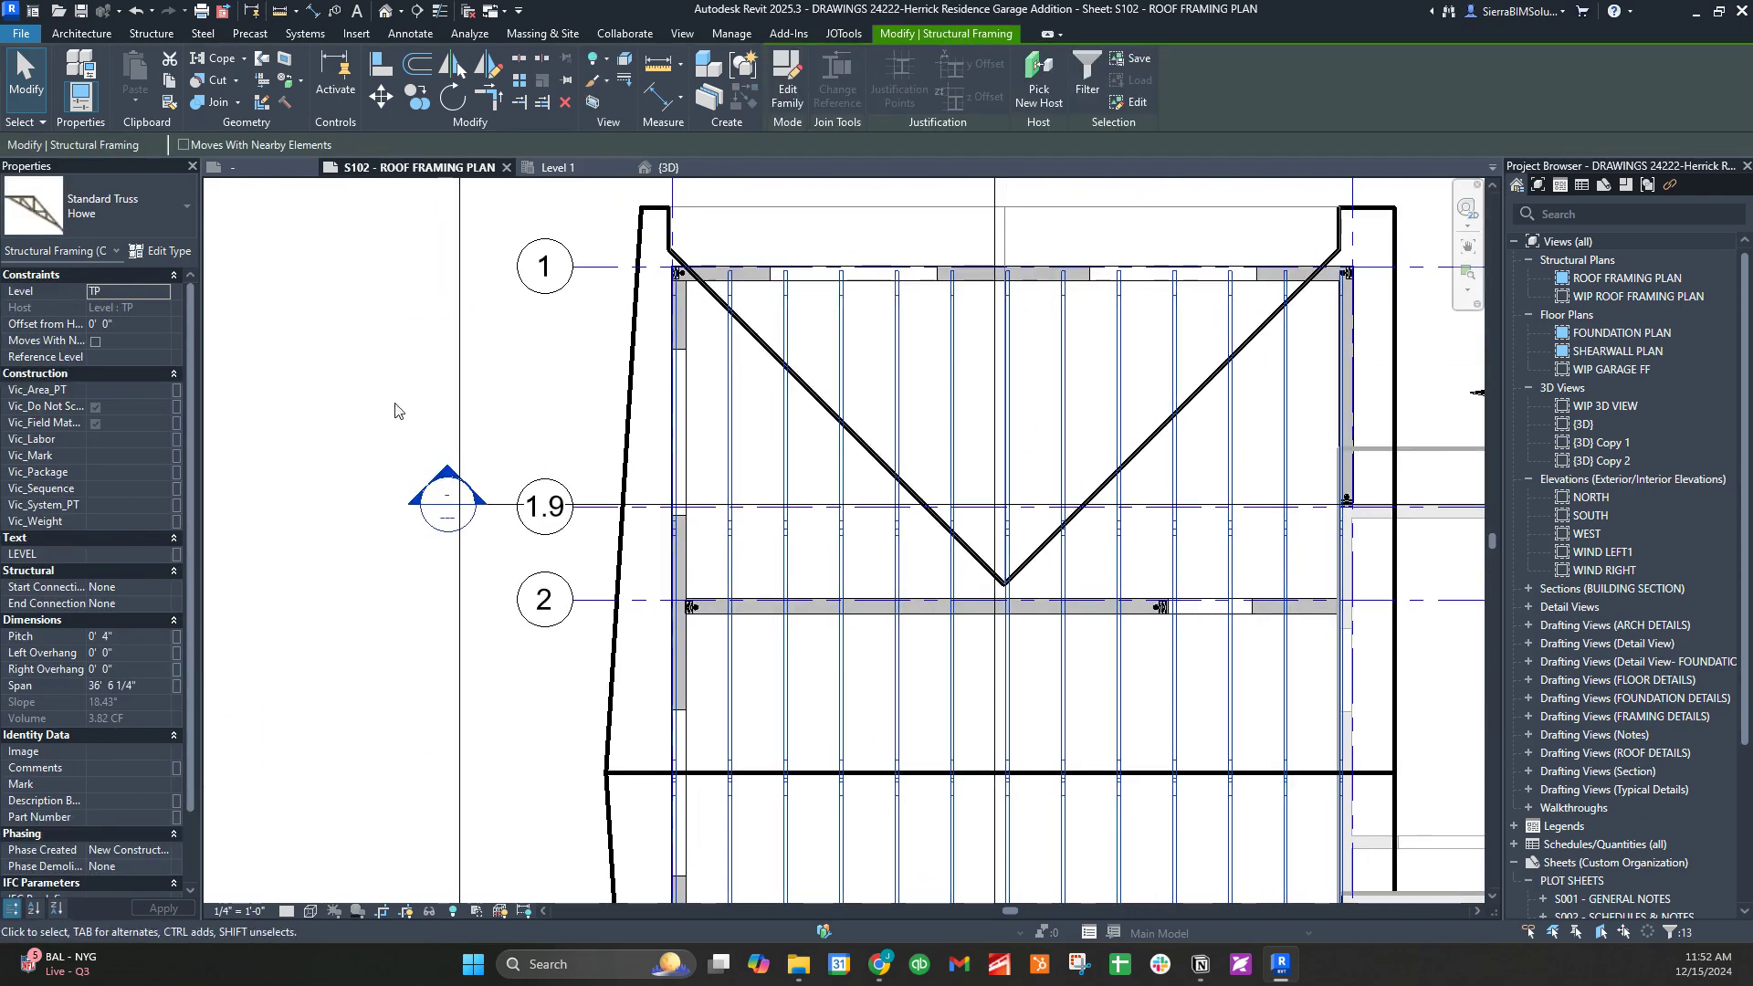
click(147, 684)
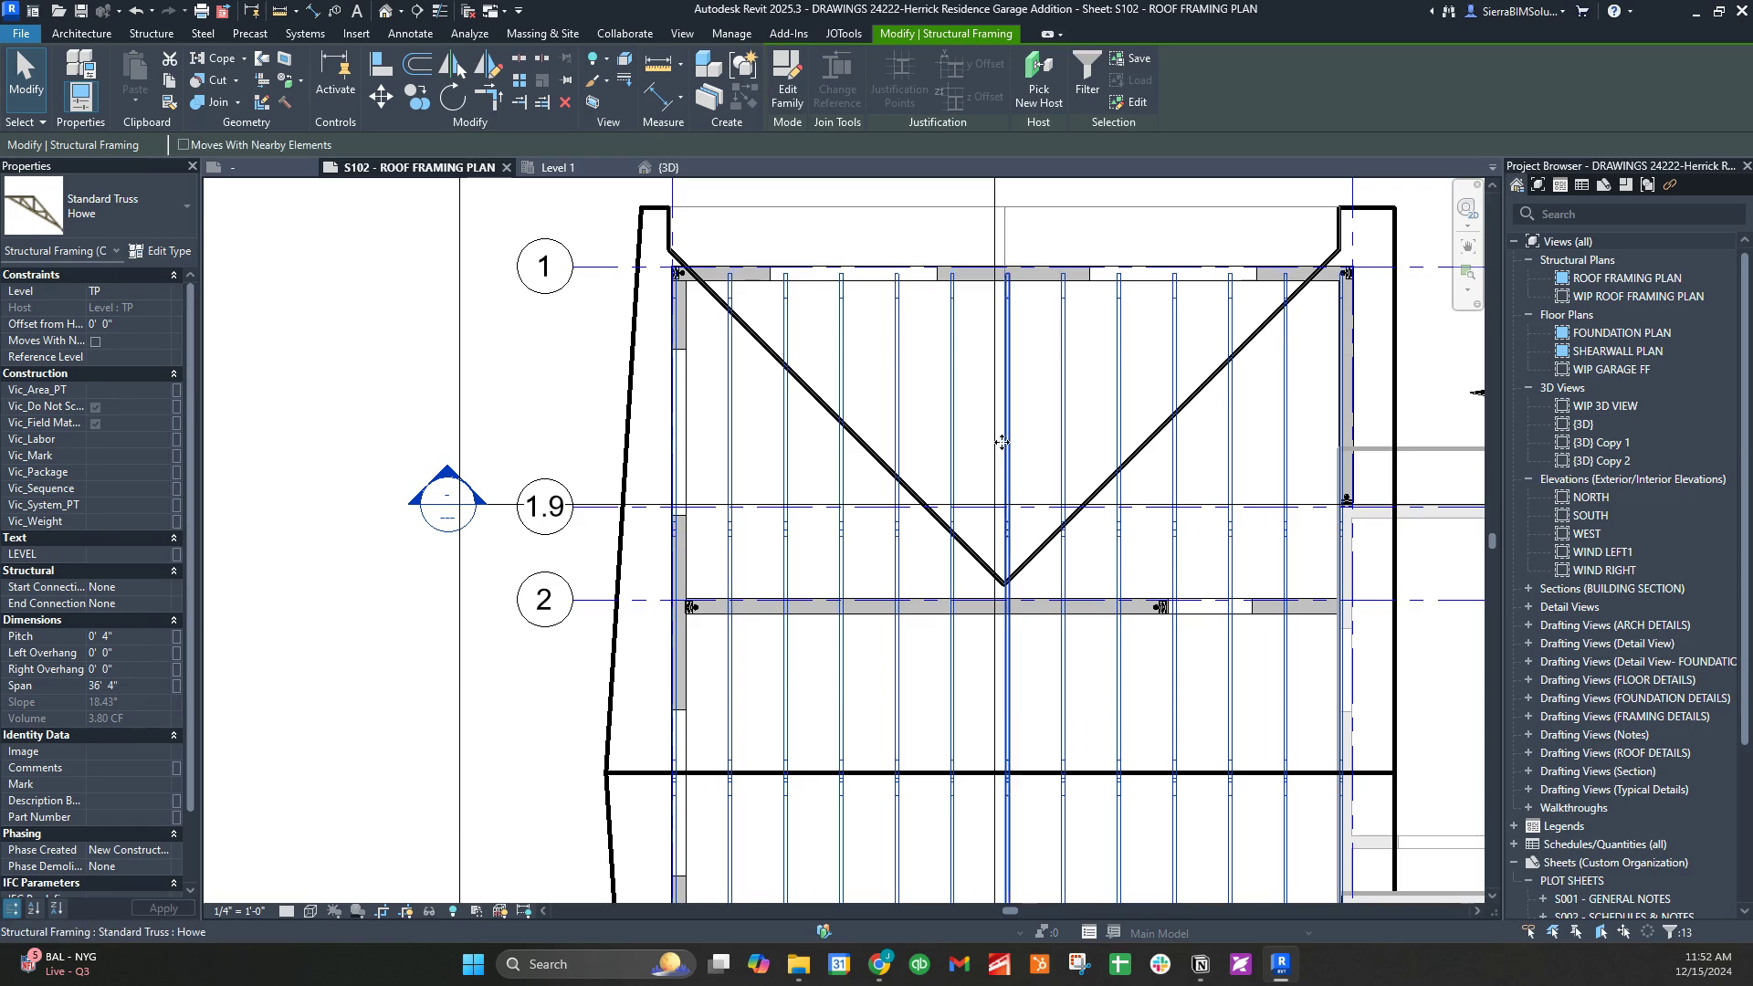
Add an aligned dimension between grids 1 and 3 beside the garage addition
key(d)
key(i)
scroll(630, 392, down, 3)
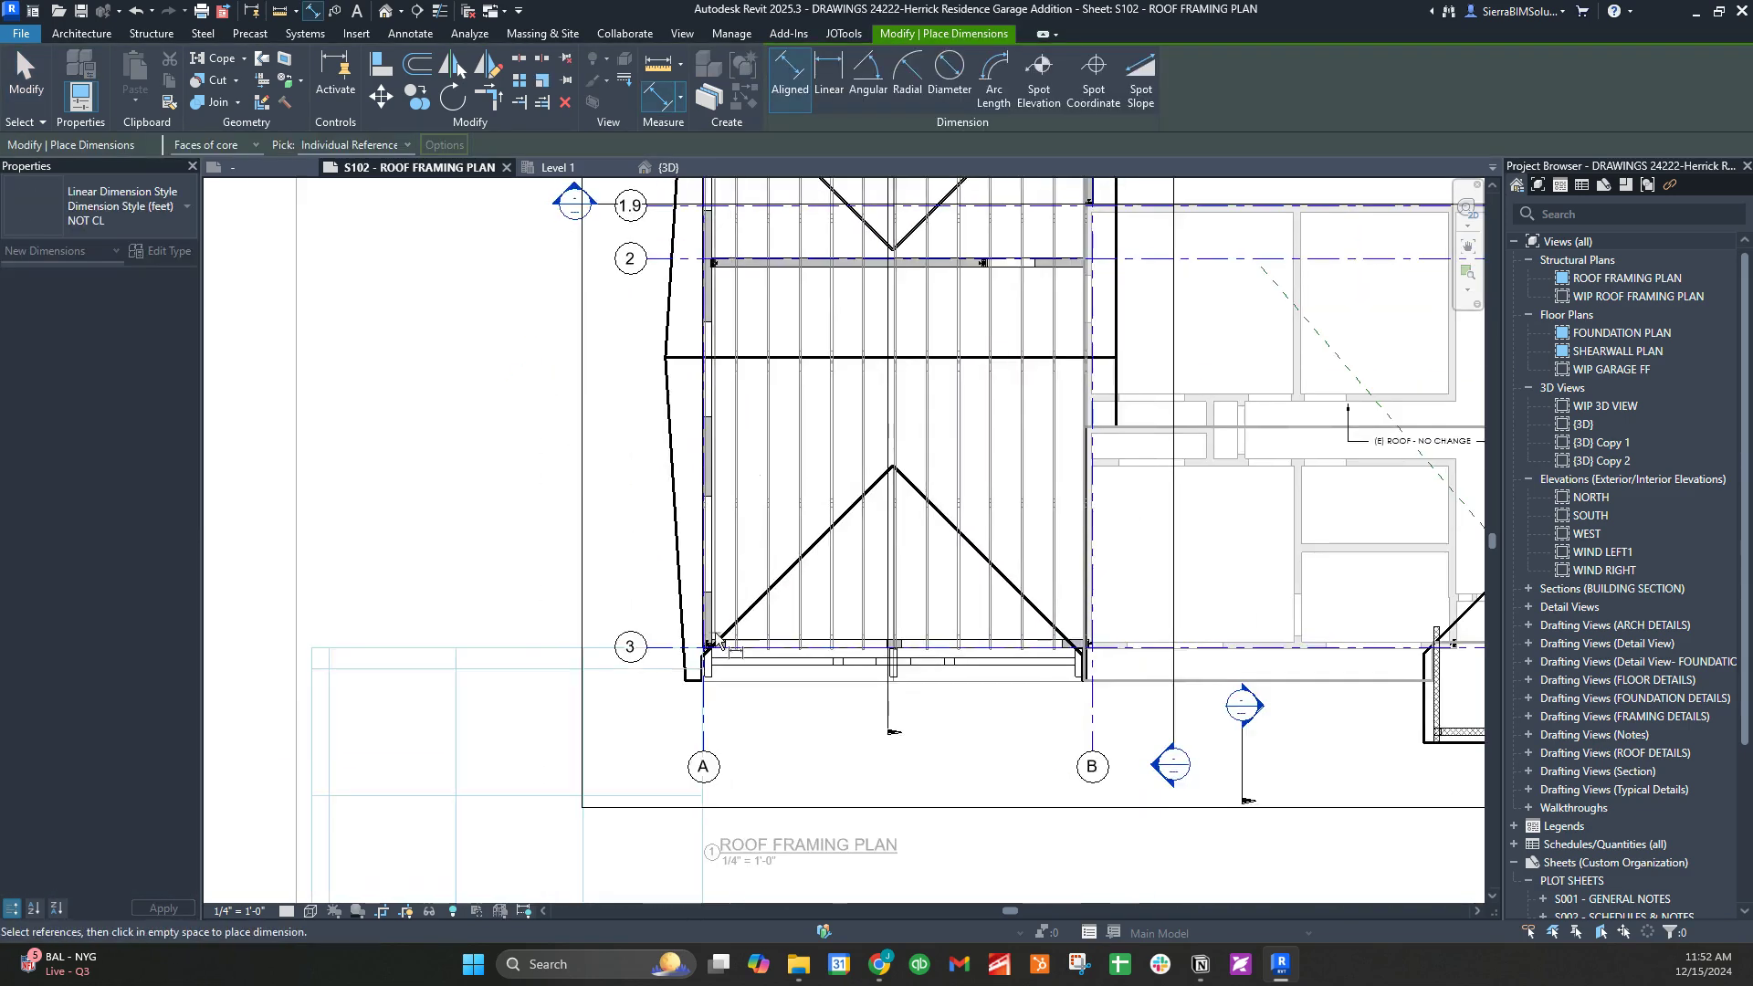
scroll(650, 549, up, 4)
click(648, 548)
click(610, 512)
scroll(611, 513, down, 5)
middle_drag(612, 513, 617, 793)
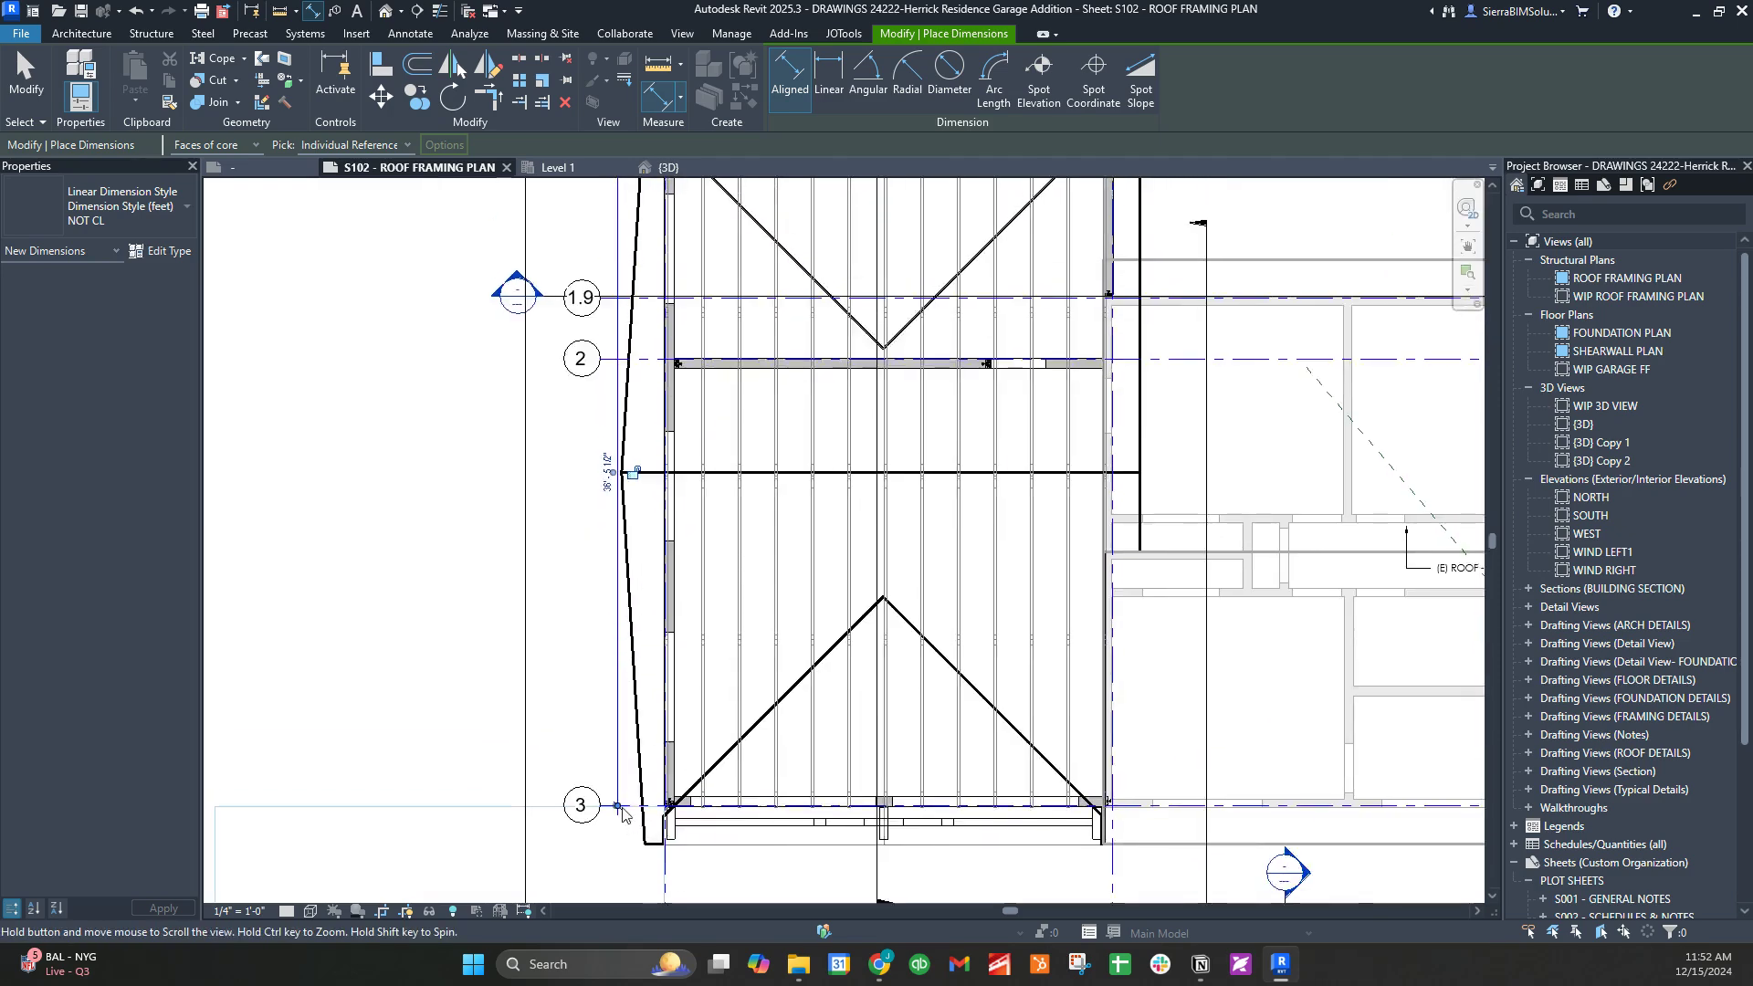
scroll(616, 804, up, 1)
scroll(606, 453, up, 3)
scroll(605, 507, down, 3)
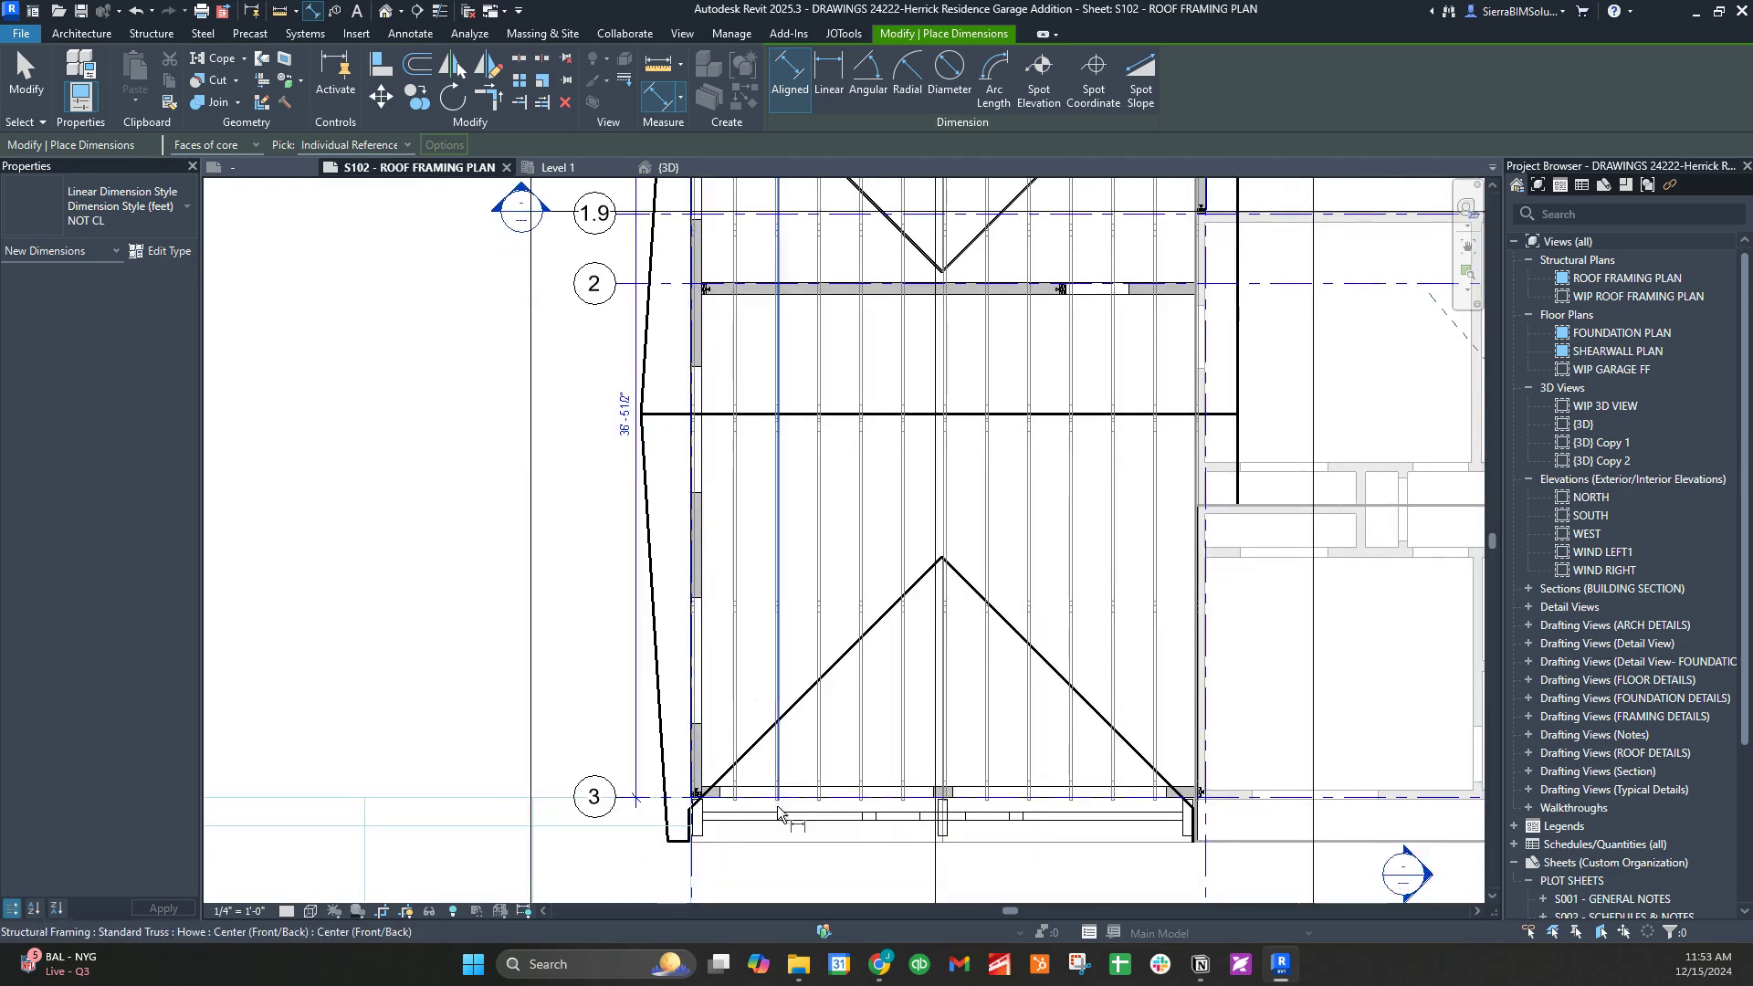
key(Escape)
key(Escape)
Select all instances of the Howe truss again and set their span to 36' 5 1/2"
scroll(776, 794, up, 2)
click(831, 746)
key(s)
key(a)
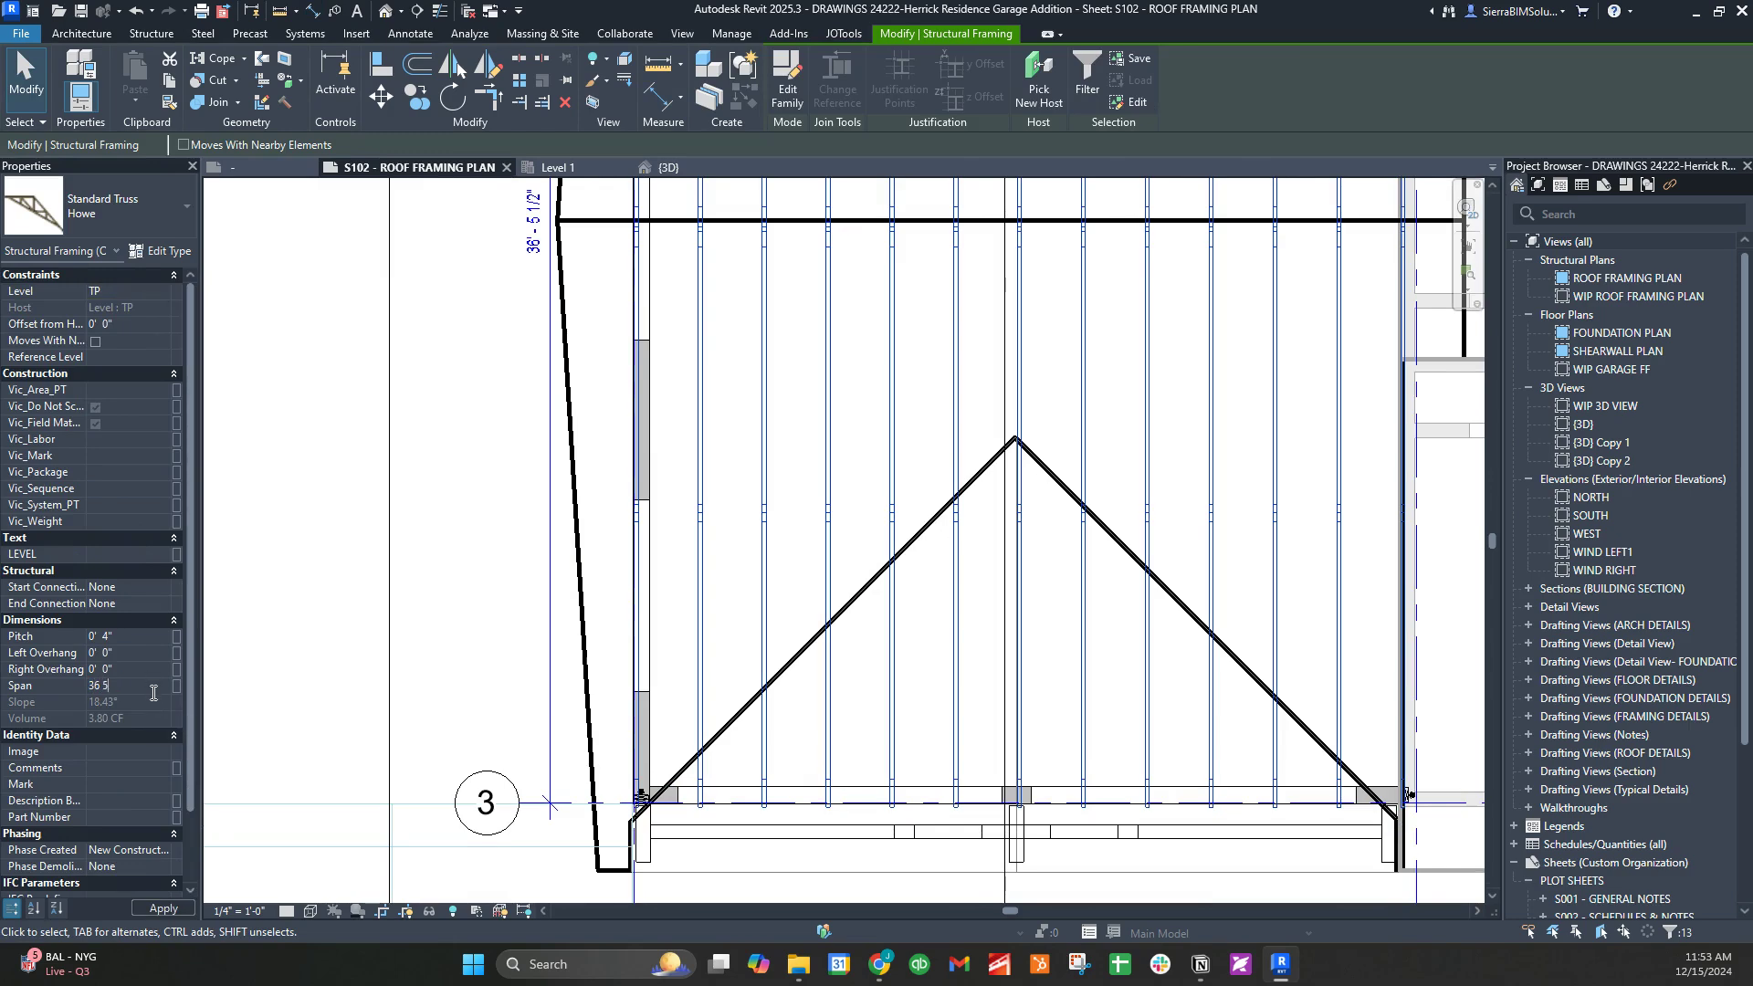
scroll(748, 606, down, 4)
middle_drag(821, 411, 833, 715)
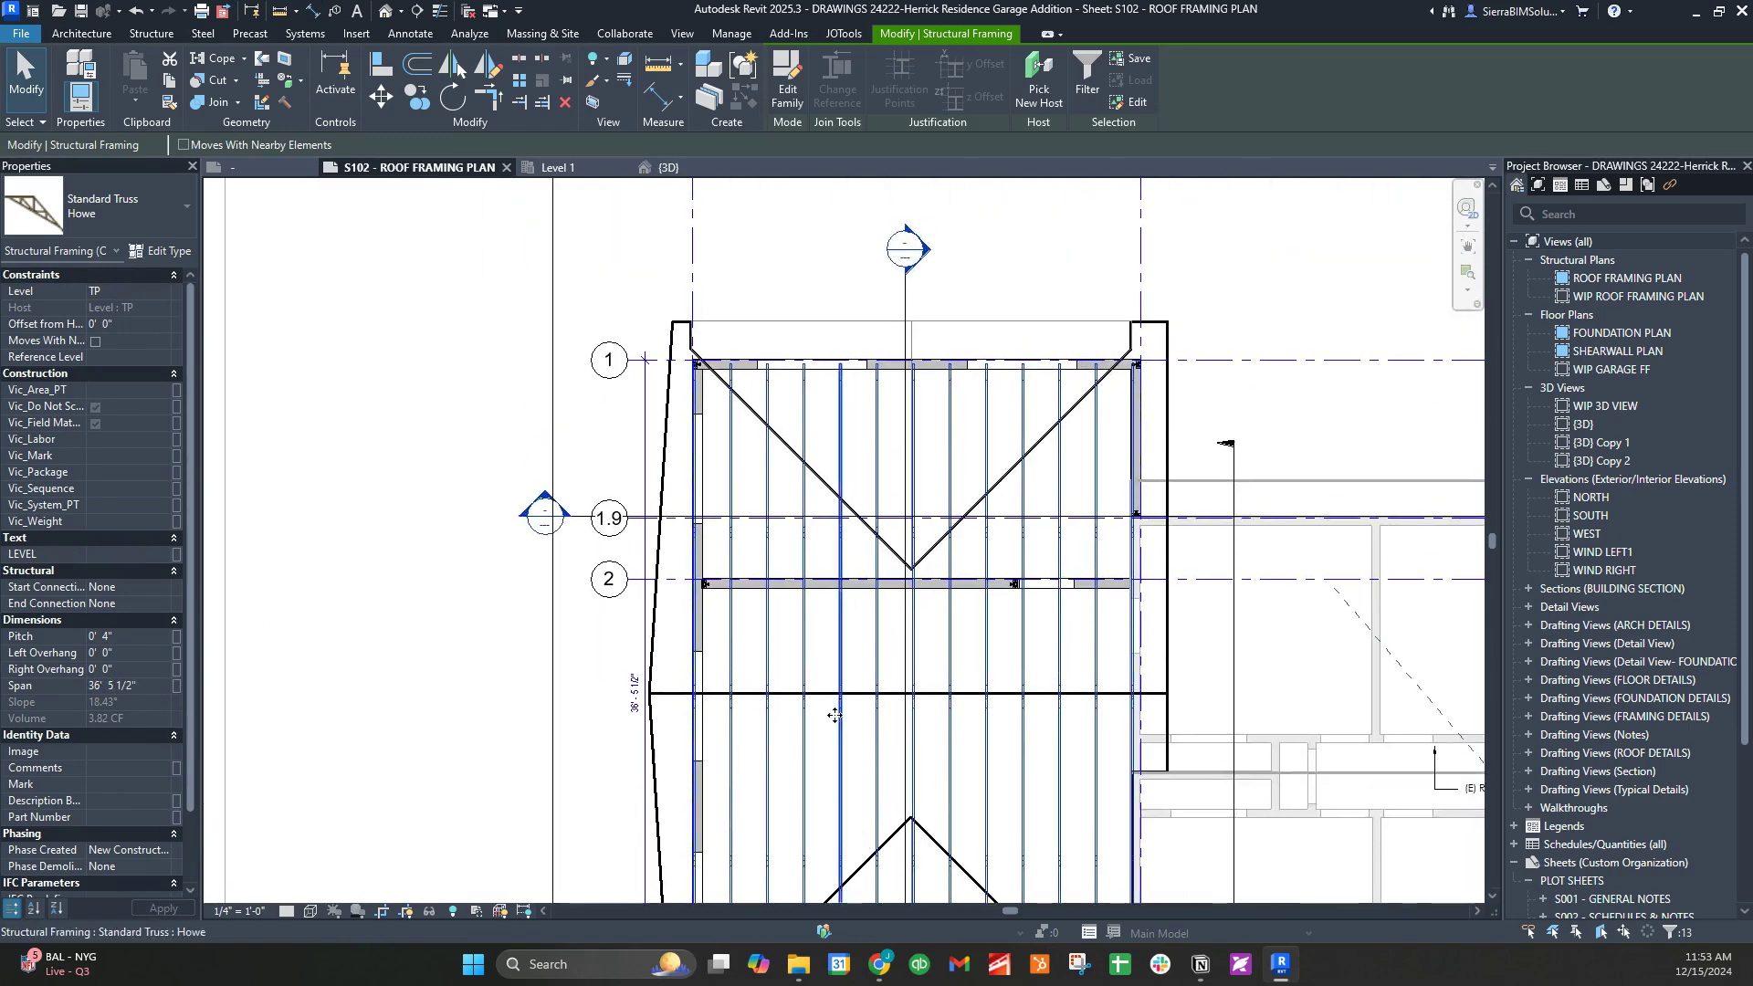
scroll(768, 462, up, 3)
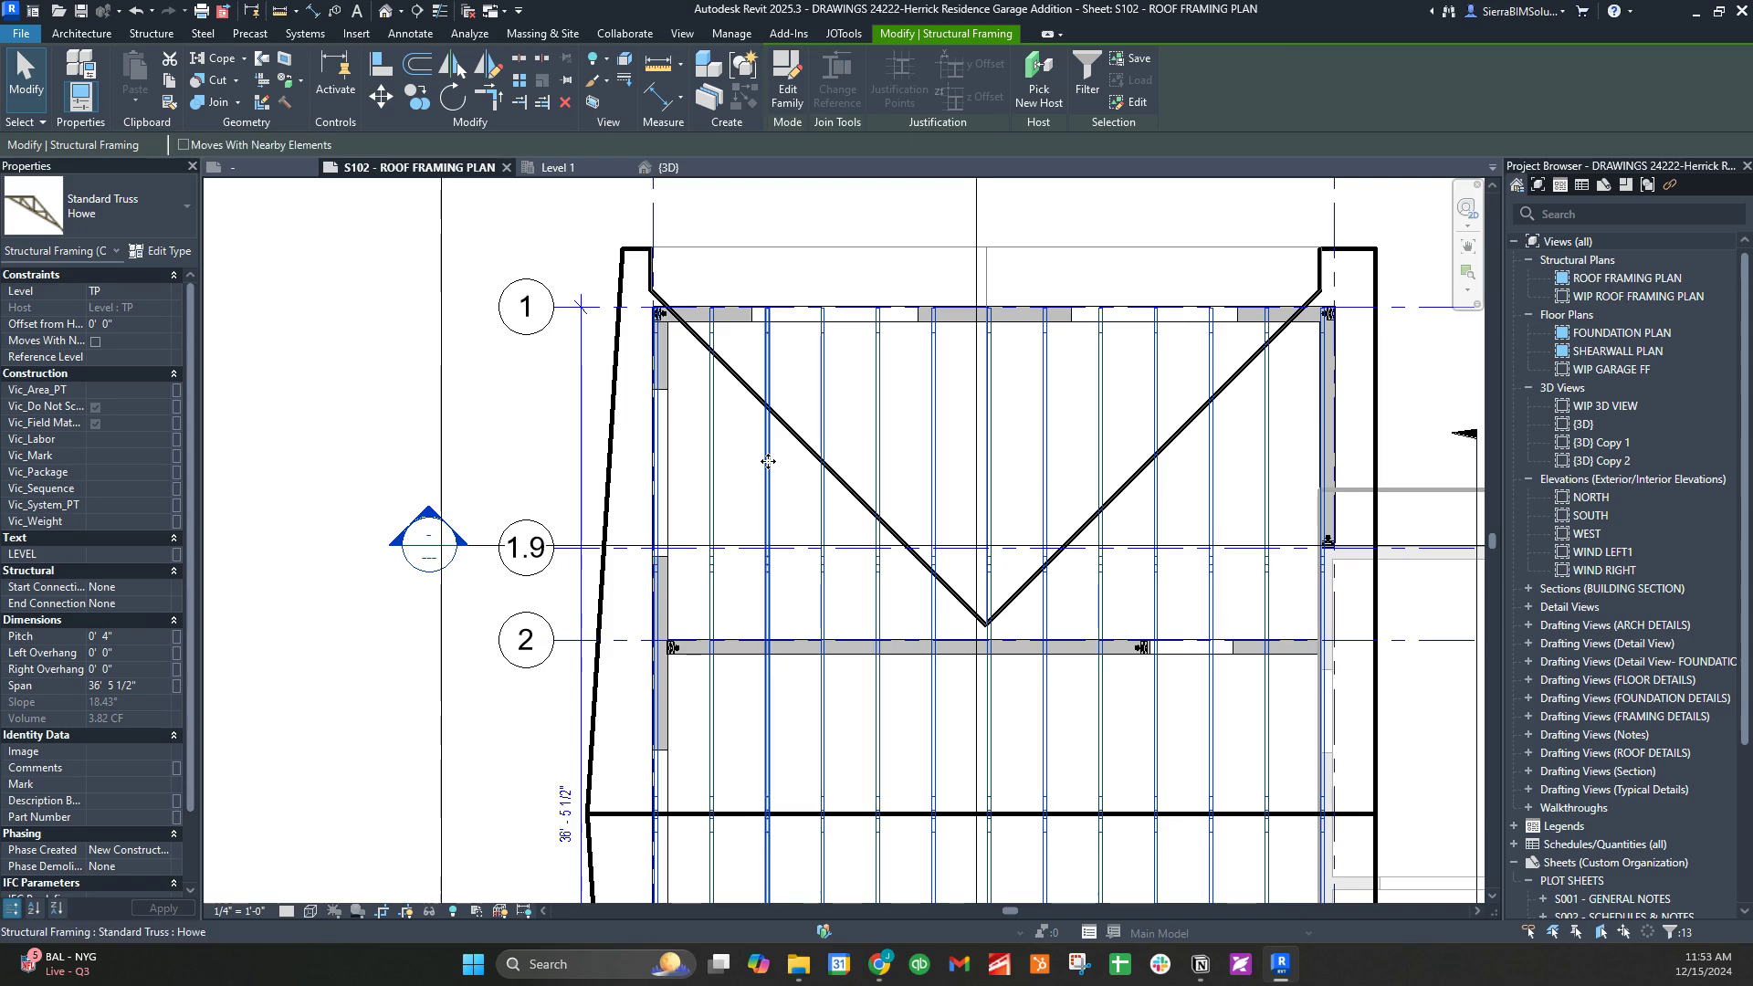
scroll(891, 466, down, 3)
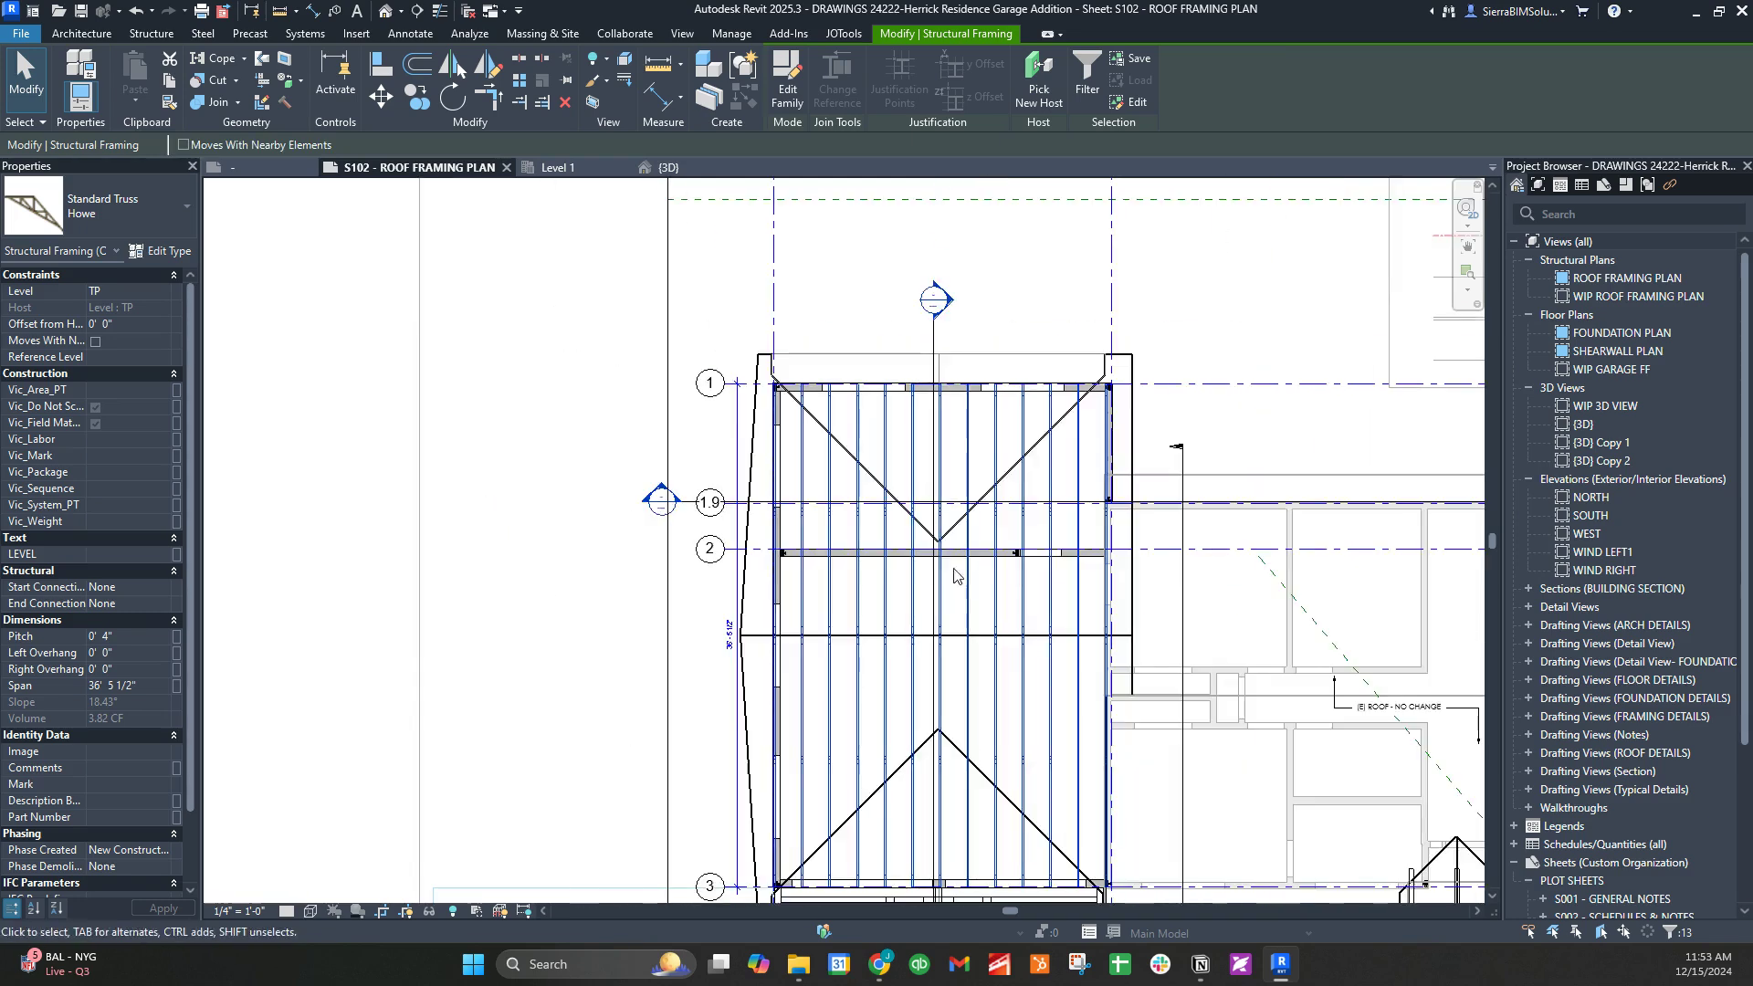
Check the truss ends at the grid 3 wall, clear the selection, and select a single truss near the middle
middle_drag(951, 575, 941, 380)
scroll(924, 690, up, 3)
key(Escape)
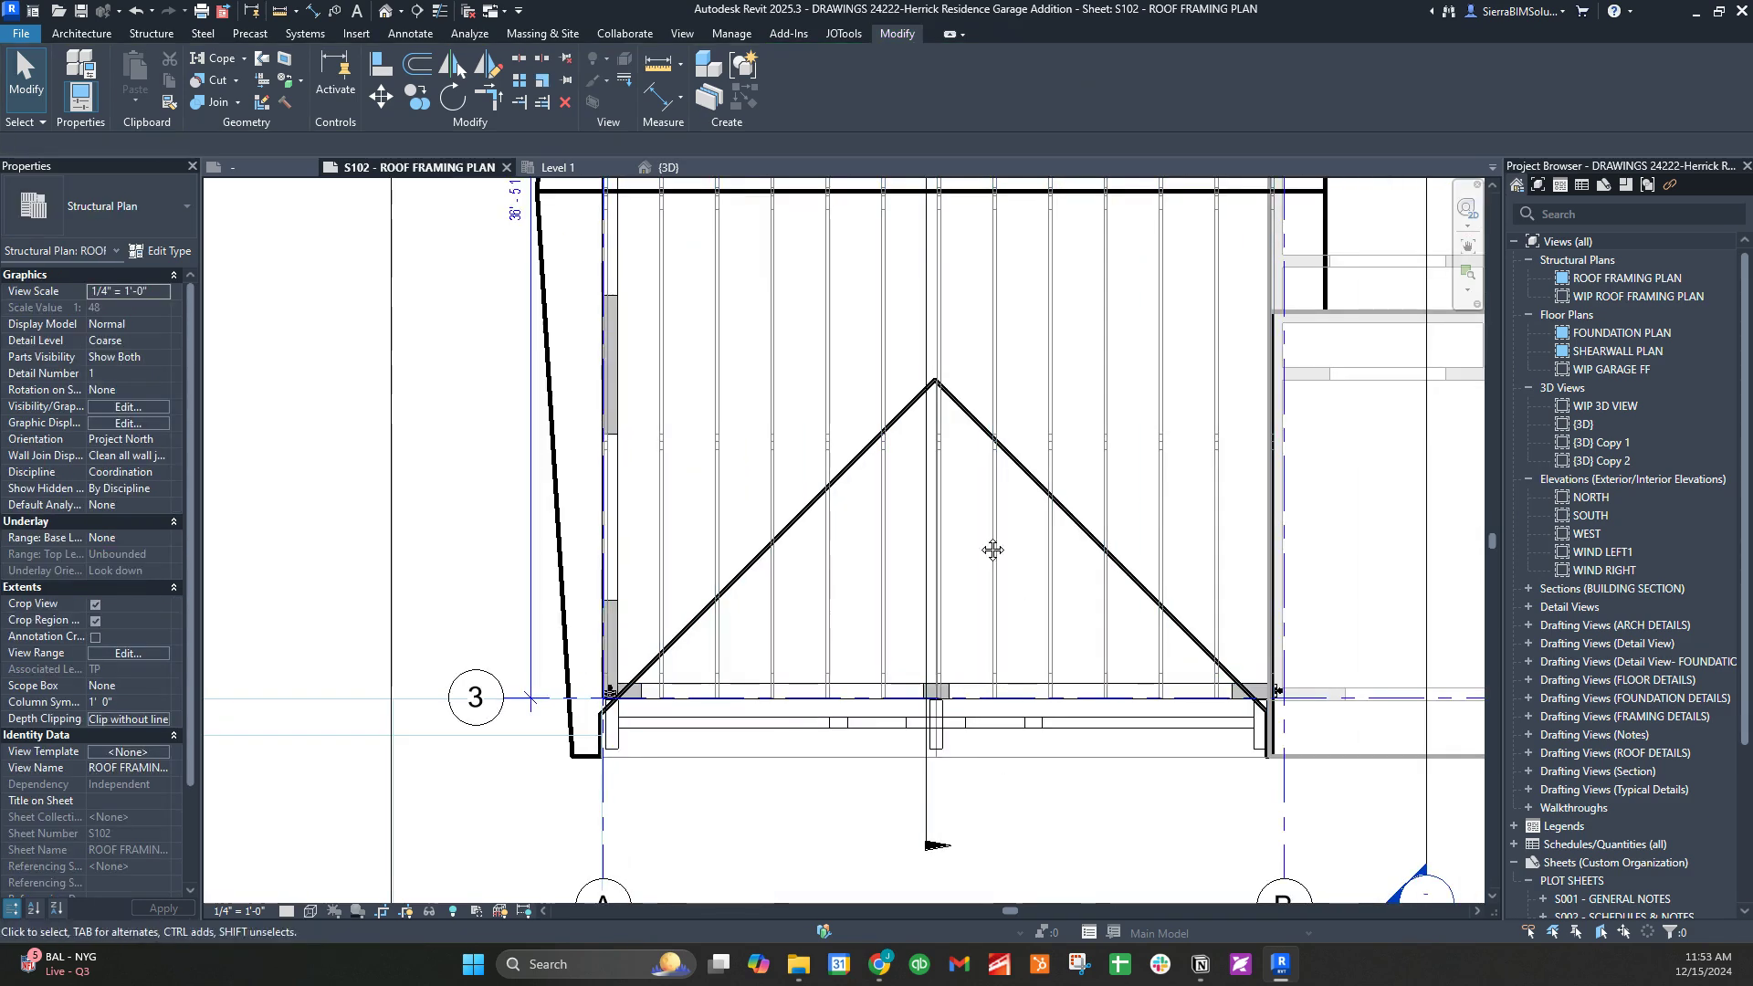
middle_drag(924, 493, 825, 615)
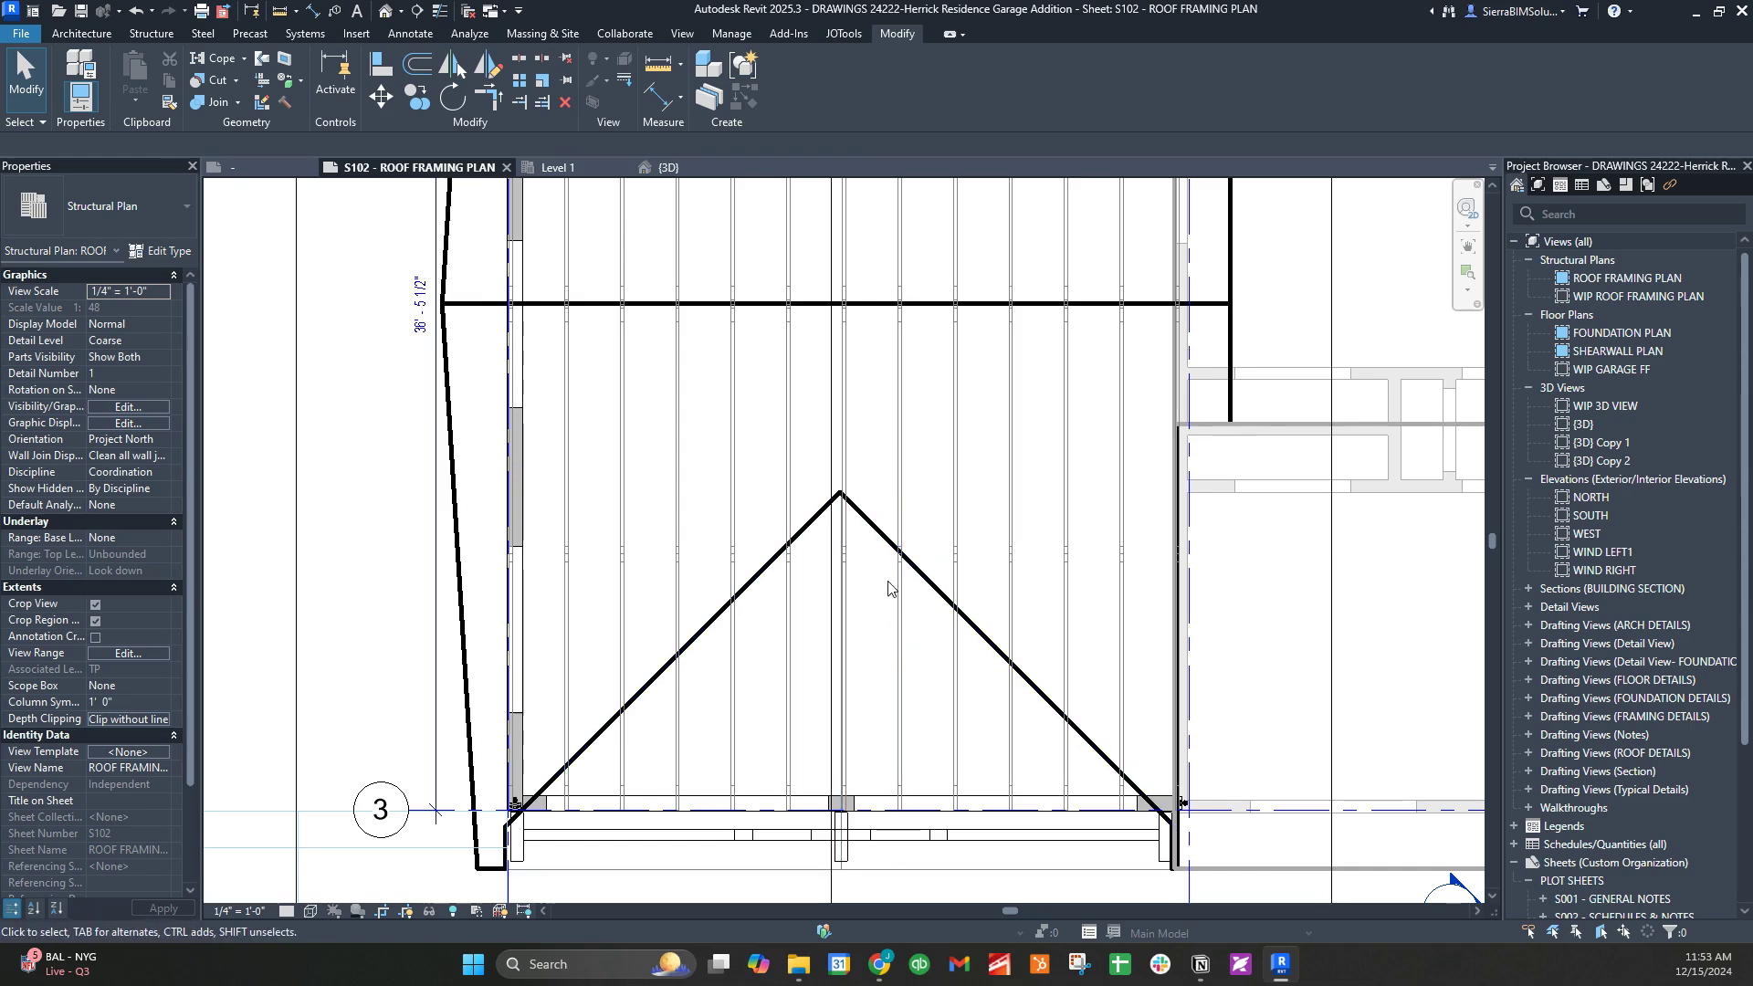
click(789, 438)
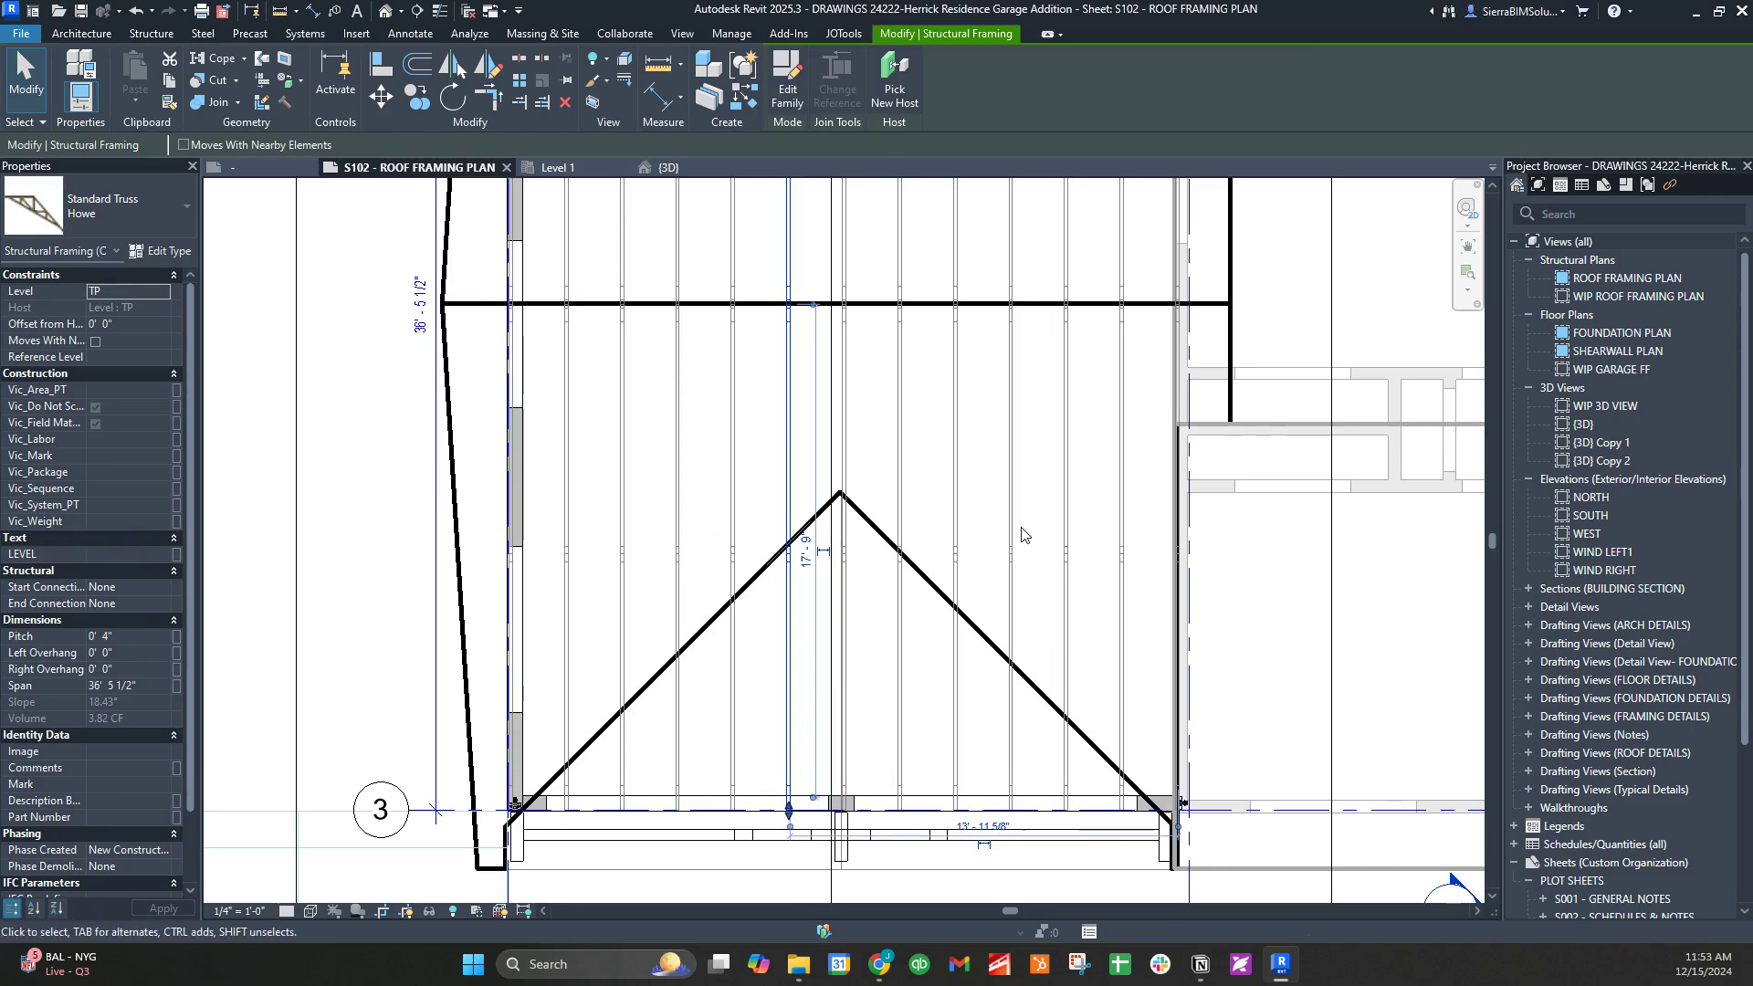